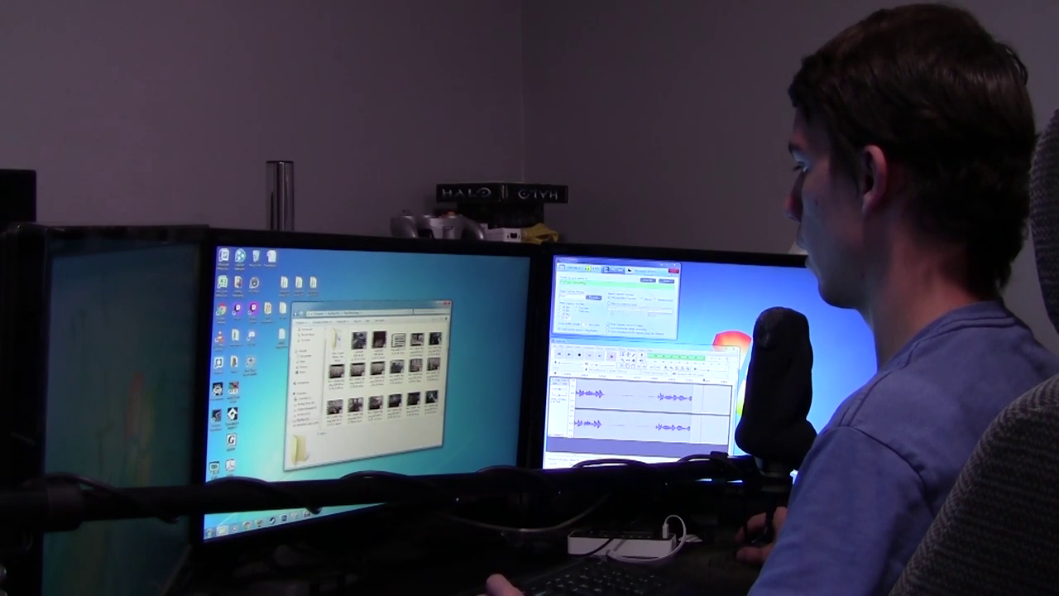
# - Move the recordings folder window to the other monitor, and launch Halo: The Master Chief Collection from its shortcut folder through to the main menu
pyautogui.scroll(-3, 368, 372)
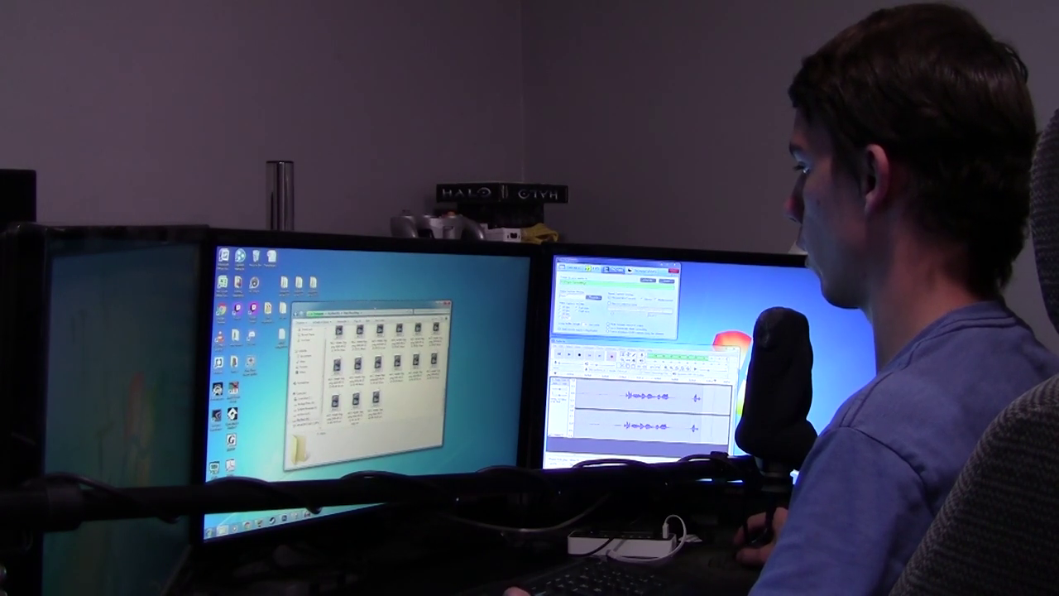
pyautogui.moveTo(375, 307); pyautogui.dragTo(800, 330)
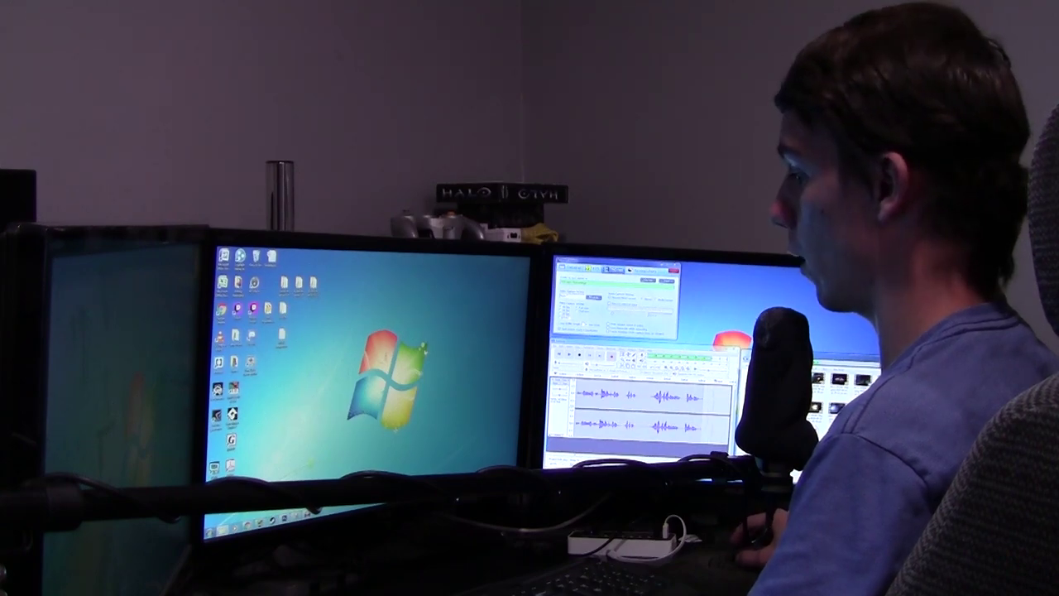
pyautogui.doubleClick(236, 364)
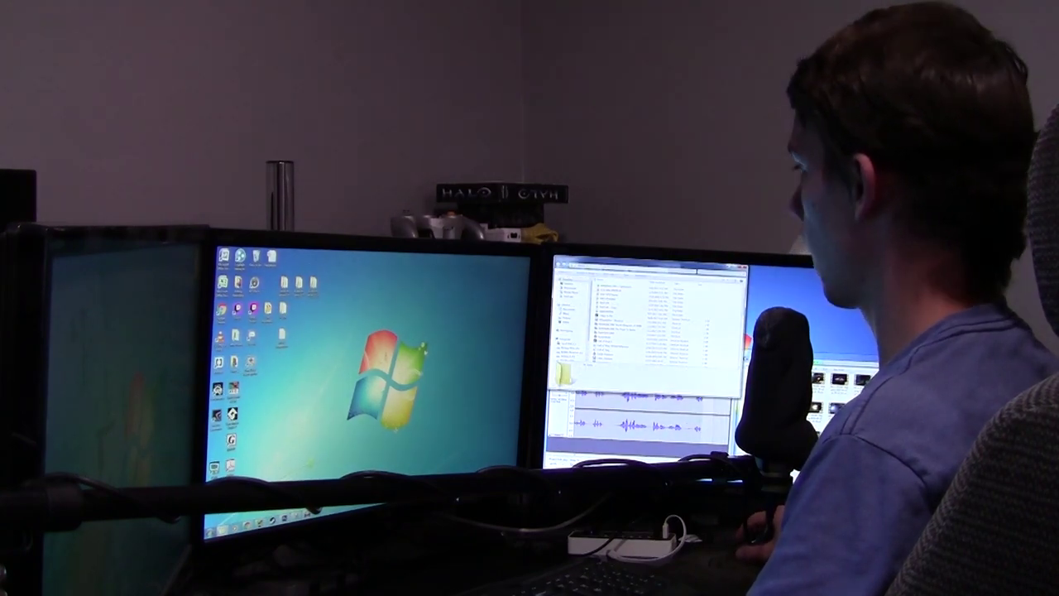
pyautogui.moveTo(608, 264); pyautogui.dragTo(368, 282)
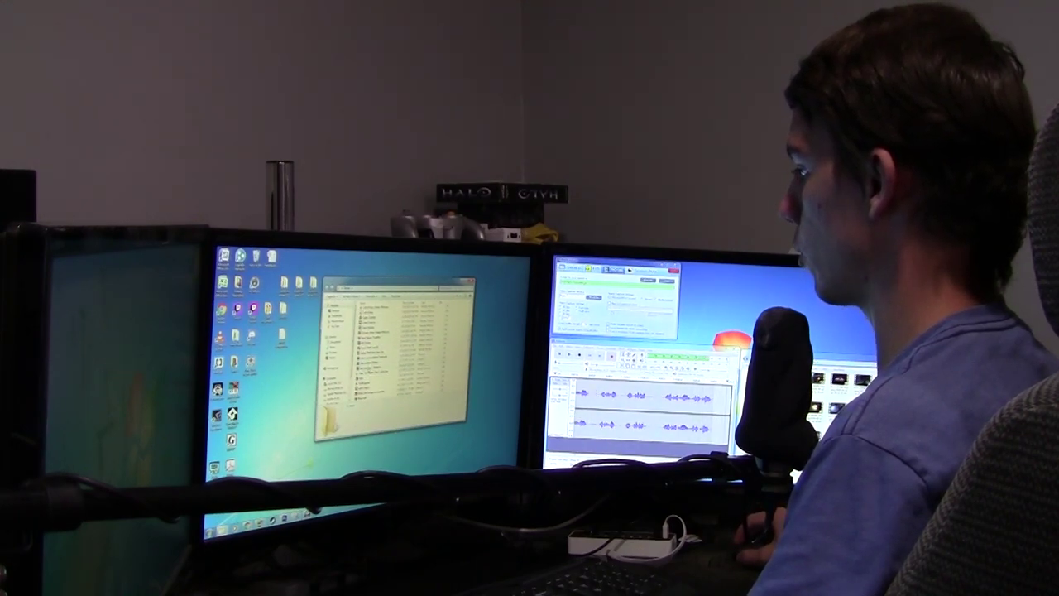
pyautogui.click(368, 373)
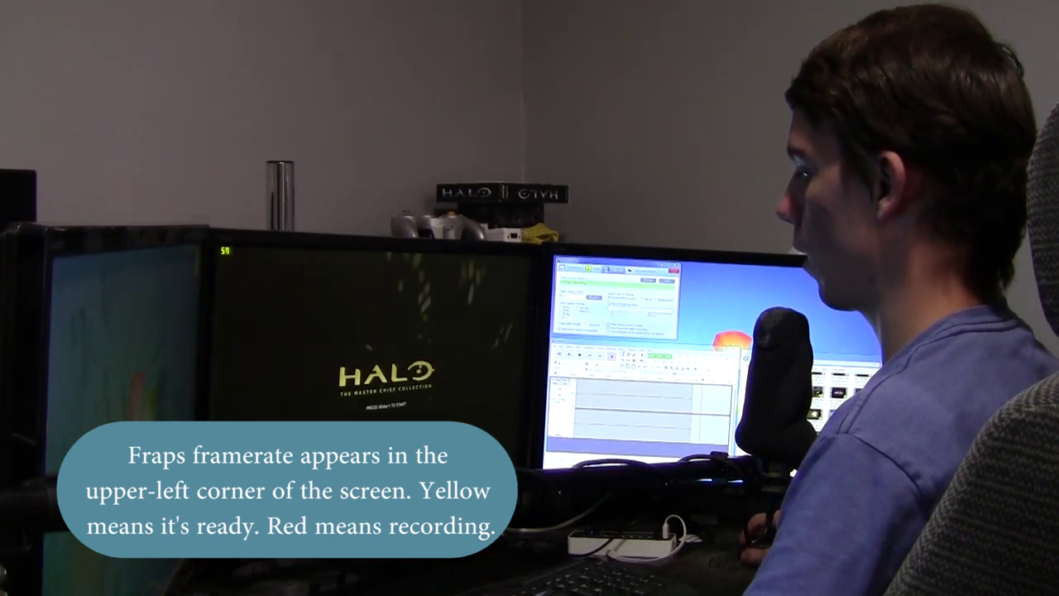
pyautogui.press('Return')
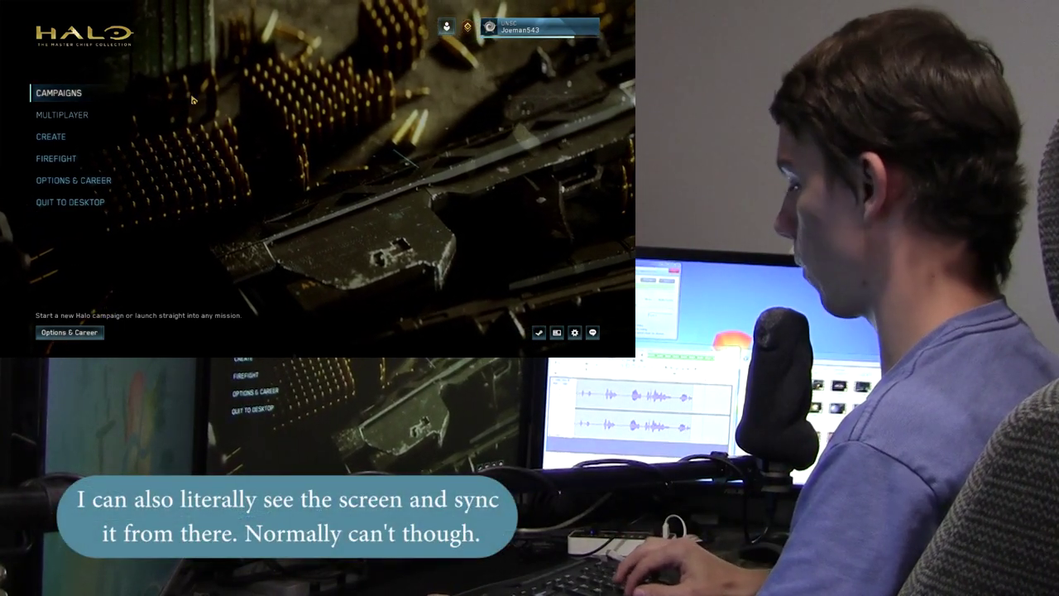
# - Move the main menu selection from Campaigns down to Firefight and back up to Campaigns, two times, as a sync cue
pyautogui.press('Down')
pyautogui.press('Down')
pyautogui.press('Down')
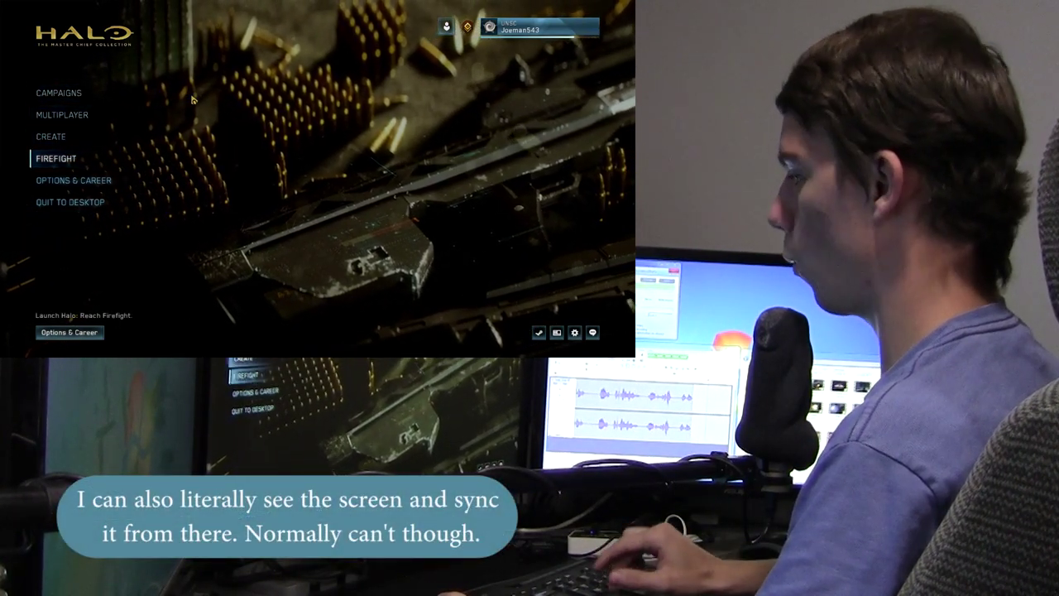
pyautogui.press('Up')
pyautogui.press('Up')
pyautogui.press('Up')
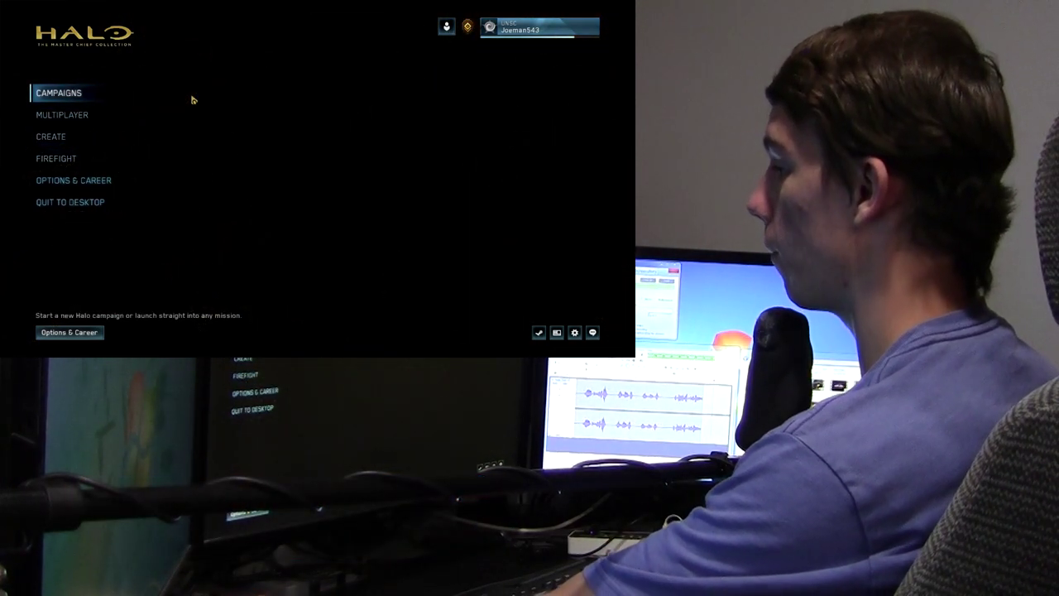
pyautogui.press('Down')
pyautogui.press('Down')
pyautogui.press('Down')
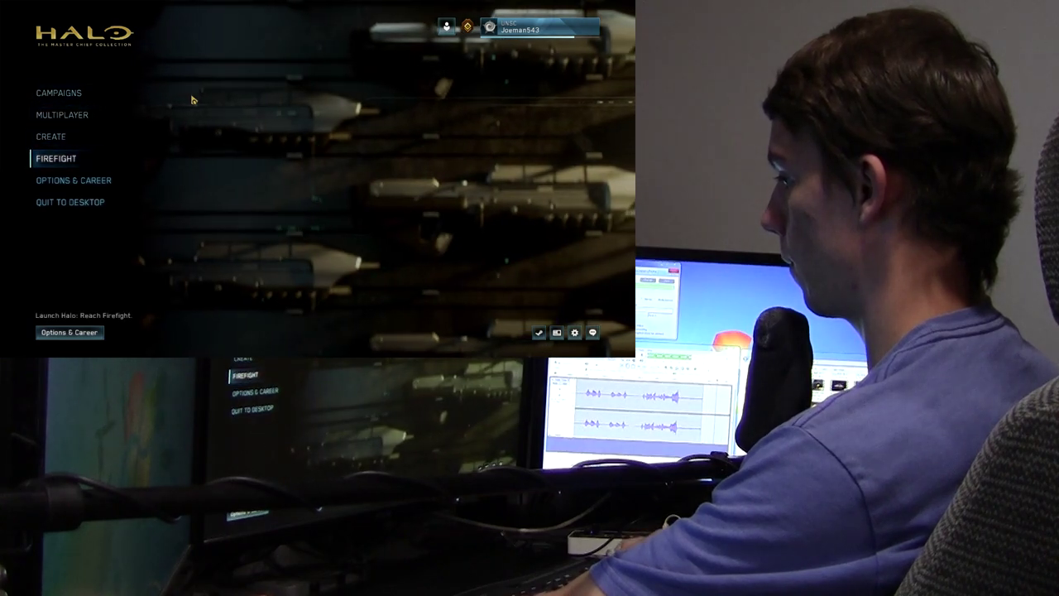
pyautogui.press('Up')
pyautogui.press('Up')
pyautogui.press('Up')
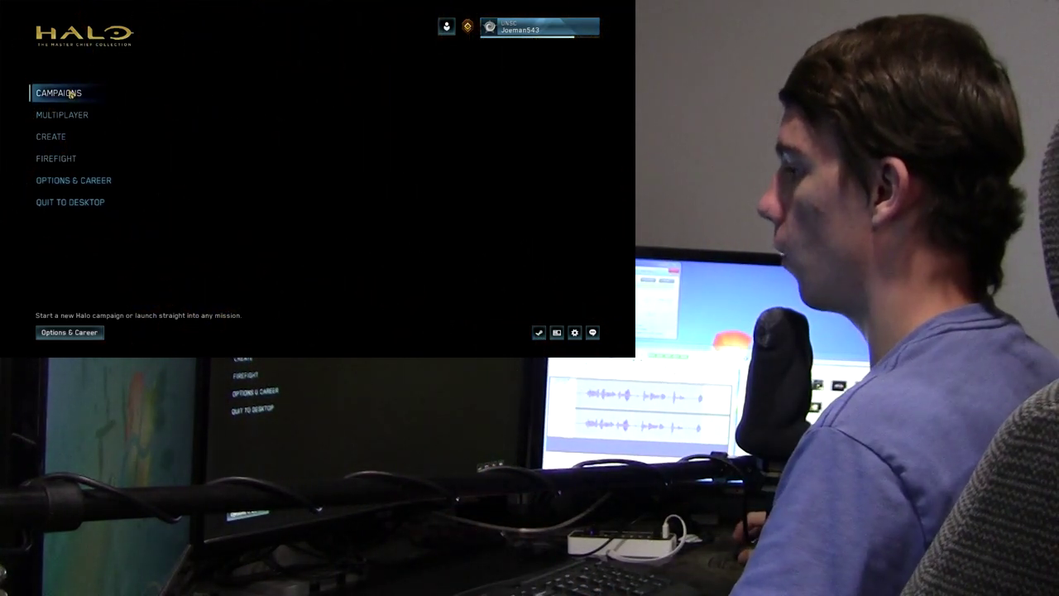
# - Open the Halo 2: Anniversary campaign, and pause and restart The Arbiter mission
pyautogui.click(70, 94)
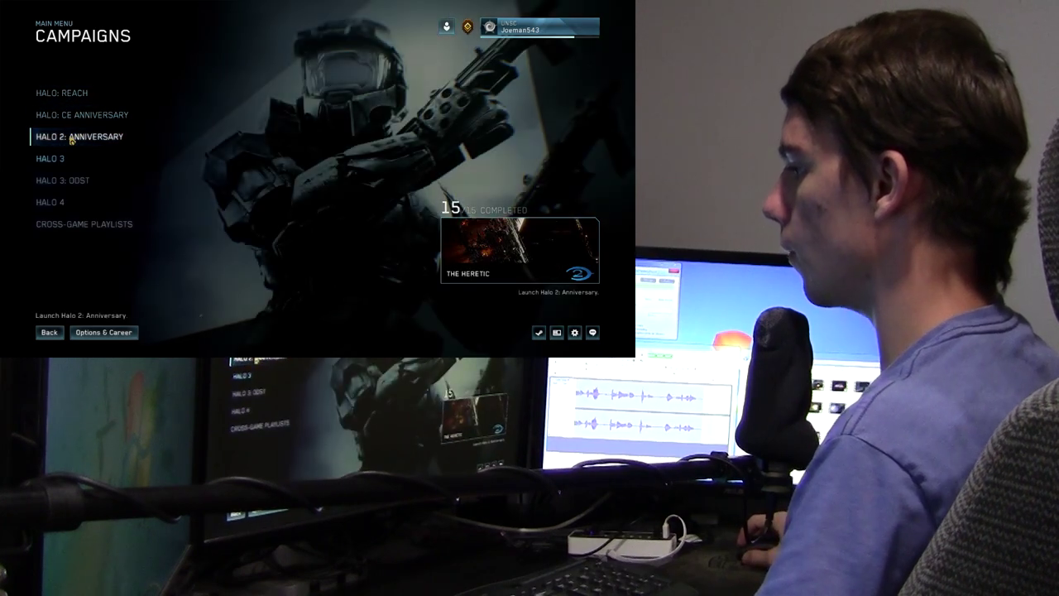
pyautogui.click(71, 141)
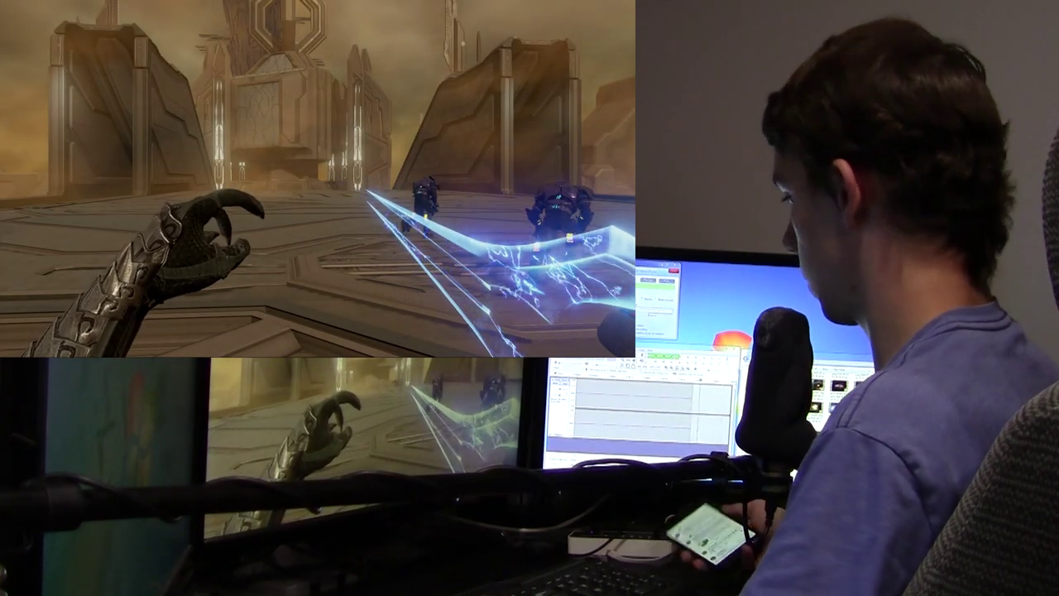
pyautogui.press('Escape')
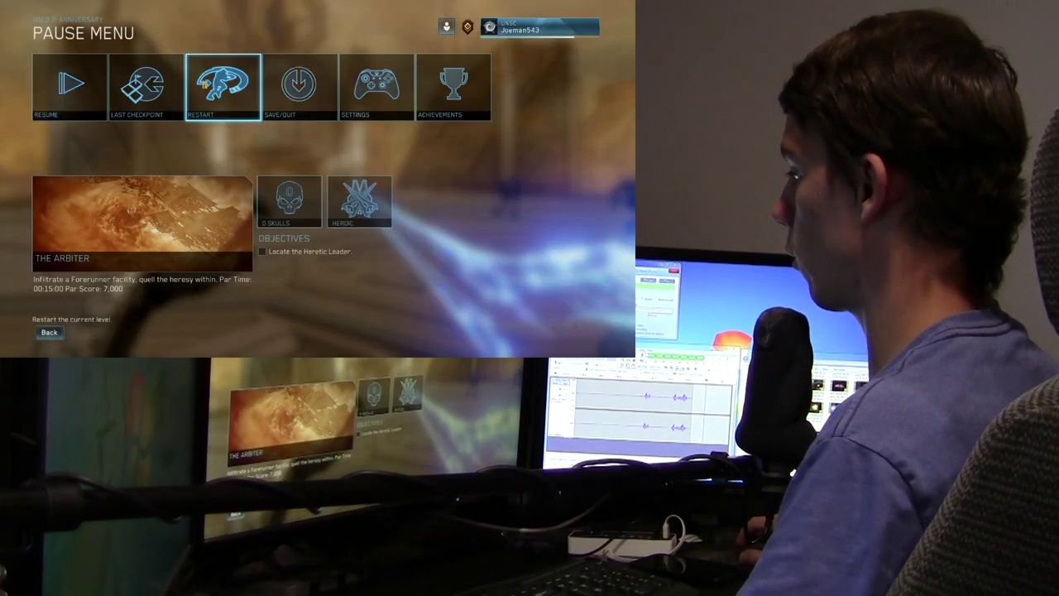
pyautogui.click(205, 85)
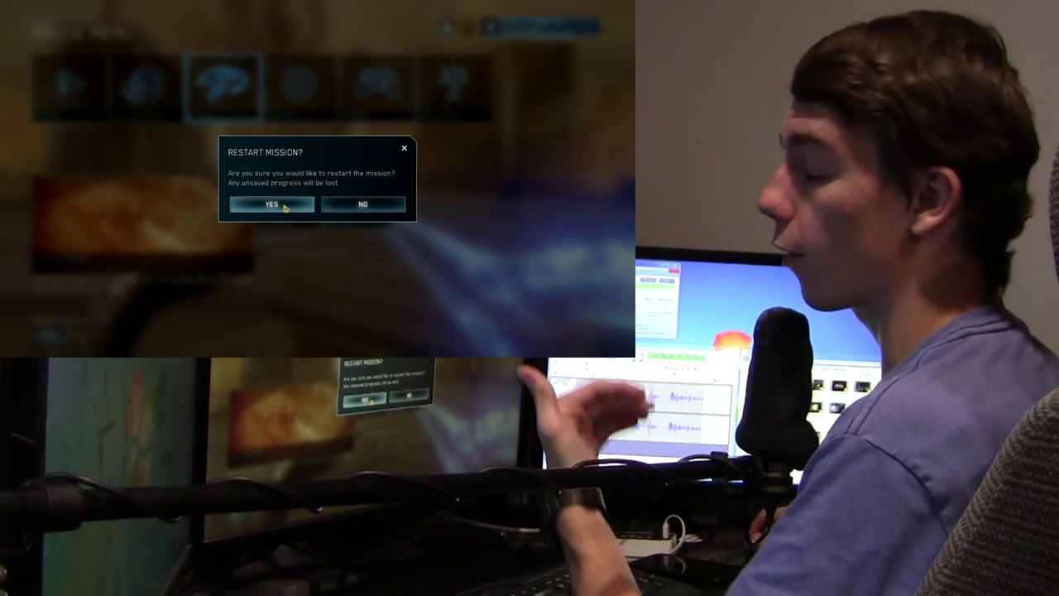
pyautogui.click(283, 206)
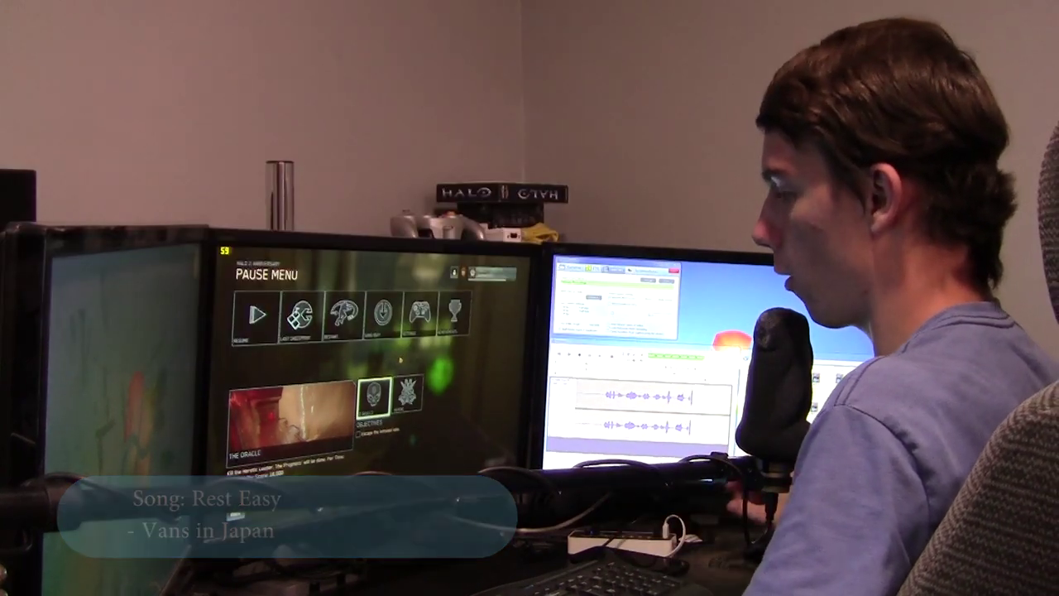
pyautogui.press('super')
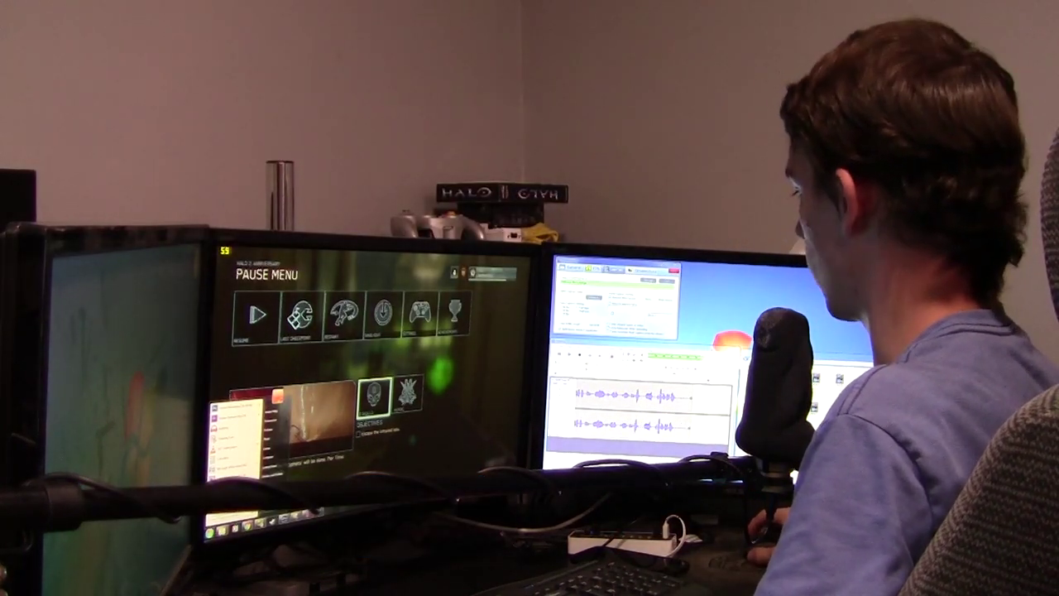
pyautogui.press('super')
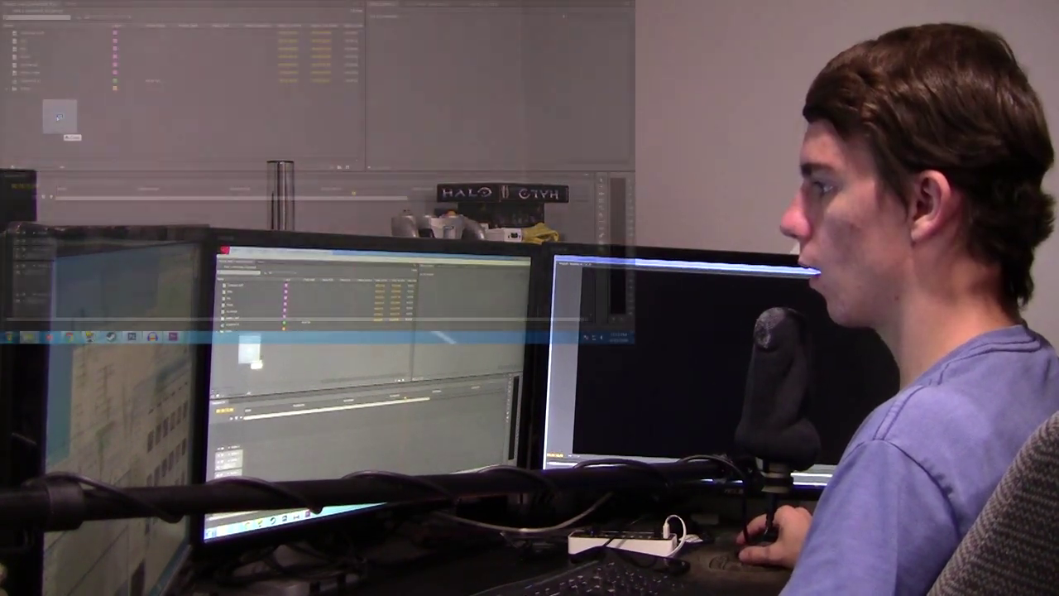
# - Switch to Premiere Pro, import the gameplay recordings into the Video bin and place them on the Video 1 and Audio 1 tracks
pyautogui.moveTo(58, 116); pyautogui.dragTo(27, 91)
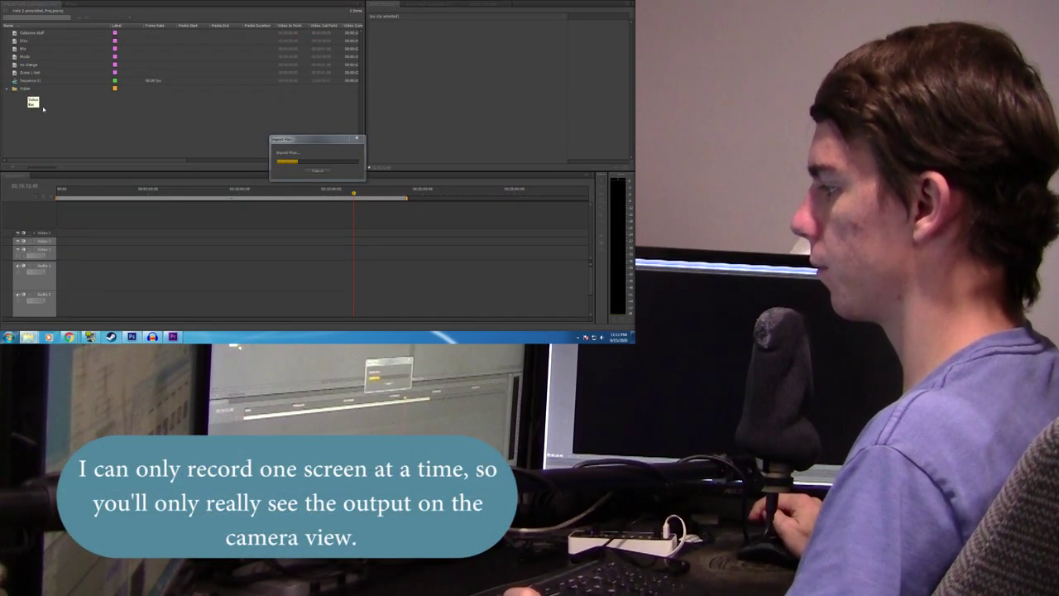
pyautogui.moveTo(43, 112); pyautogui.dragTo(59, 252)
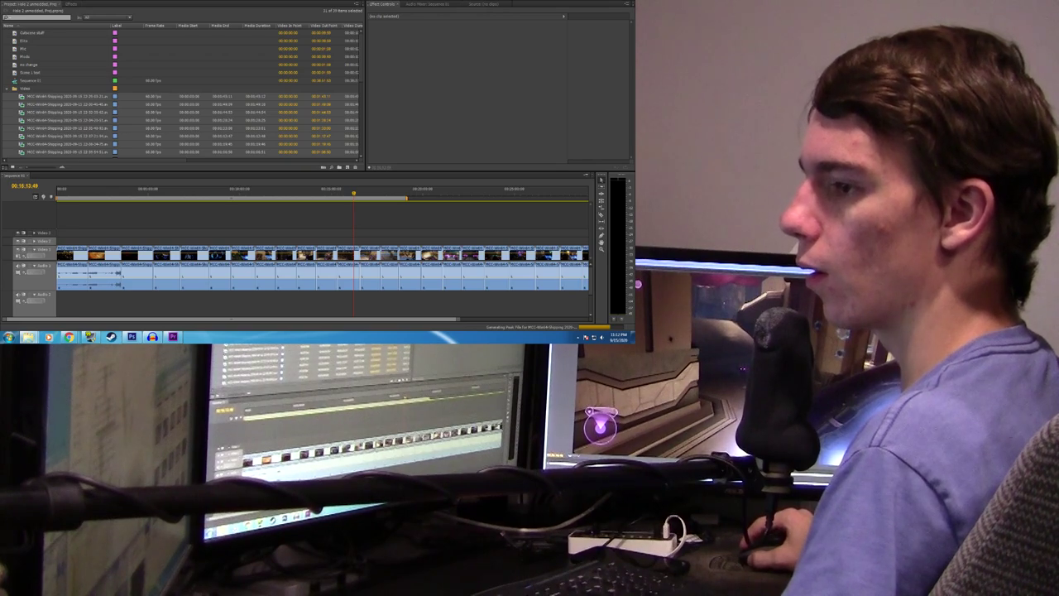
# - Import Halo 2 unmodded 4 voice & setup.mp3, collapse the Video bin and place the voice file at the start of Audio 2
pyautogui.moveTo(4, 145); pyautogui.dragTo(141, 122)
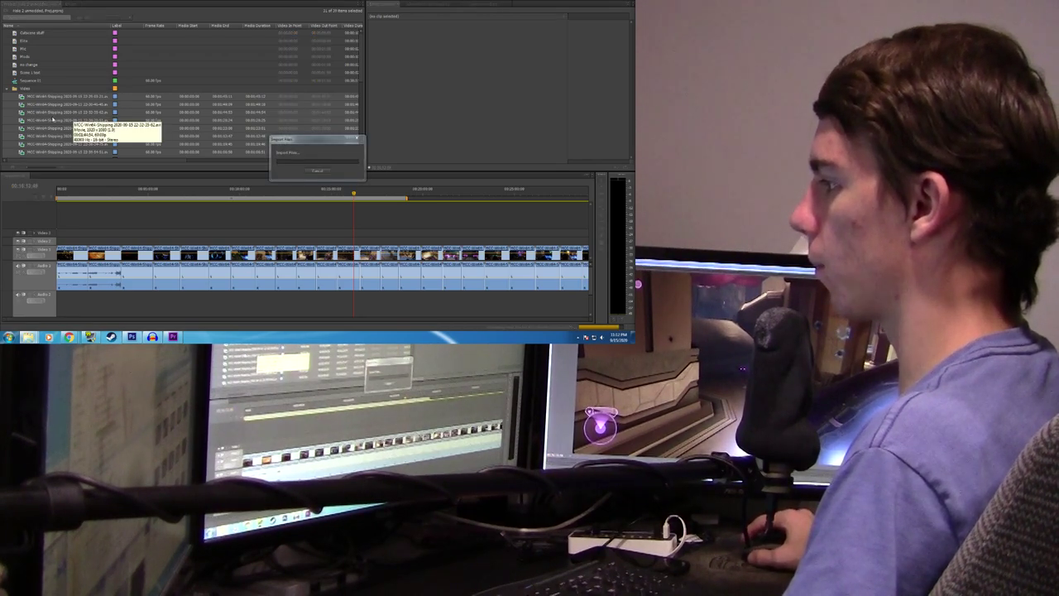
pyautogui.click(7, 97)
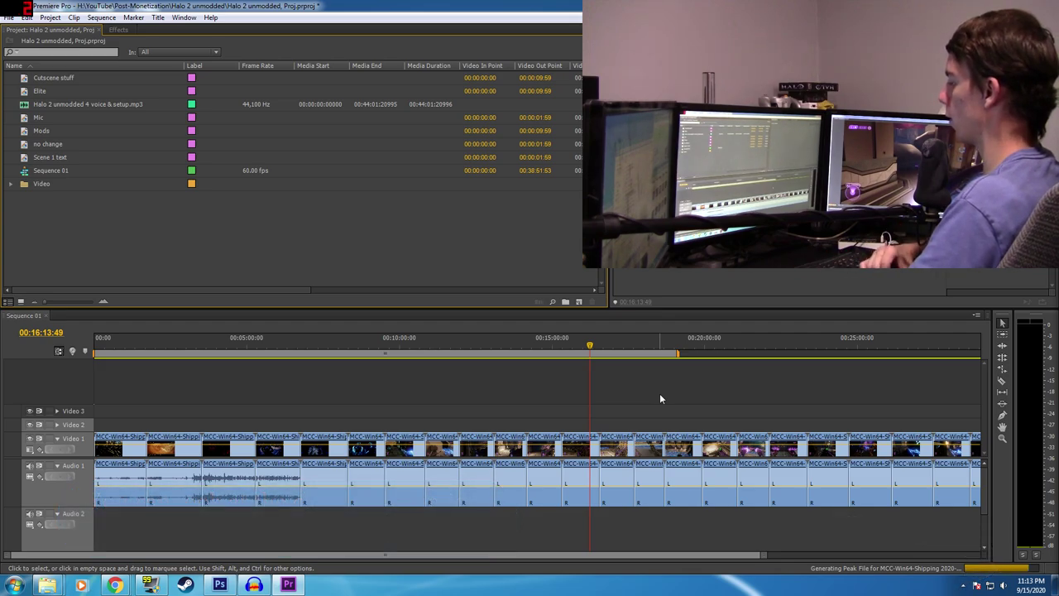
pyautogui.press('-')
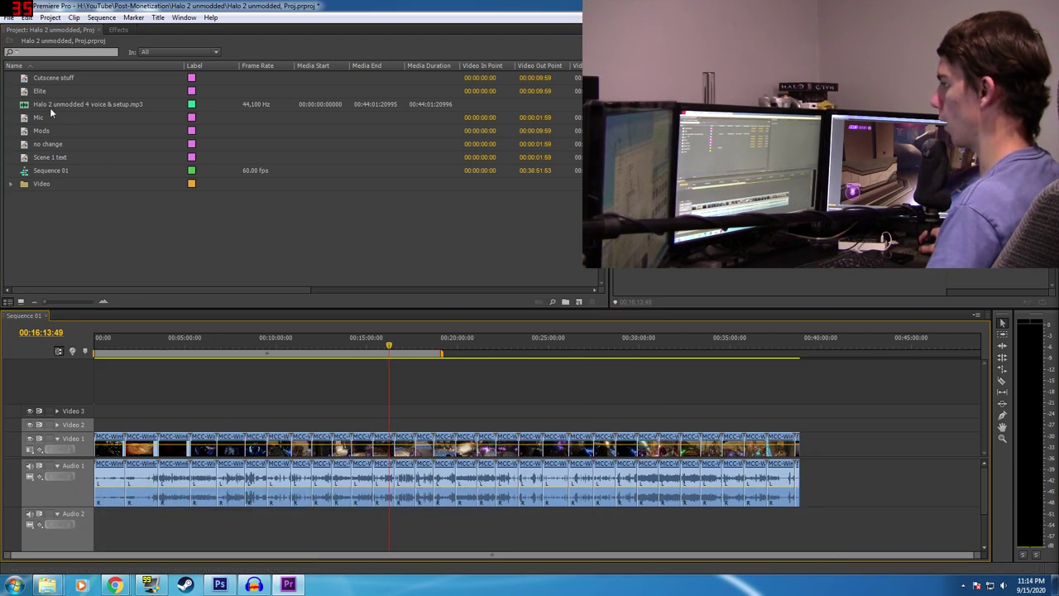
pyautogui.moveTo(45, 106); pyautogui.dragTo(87, 504)
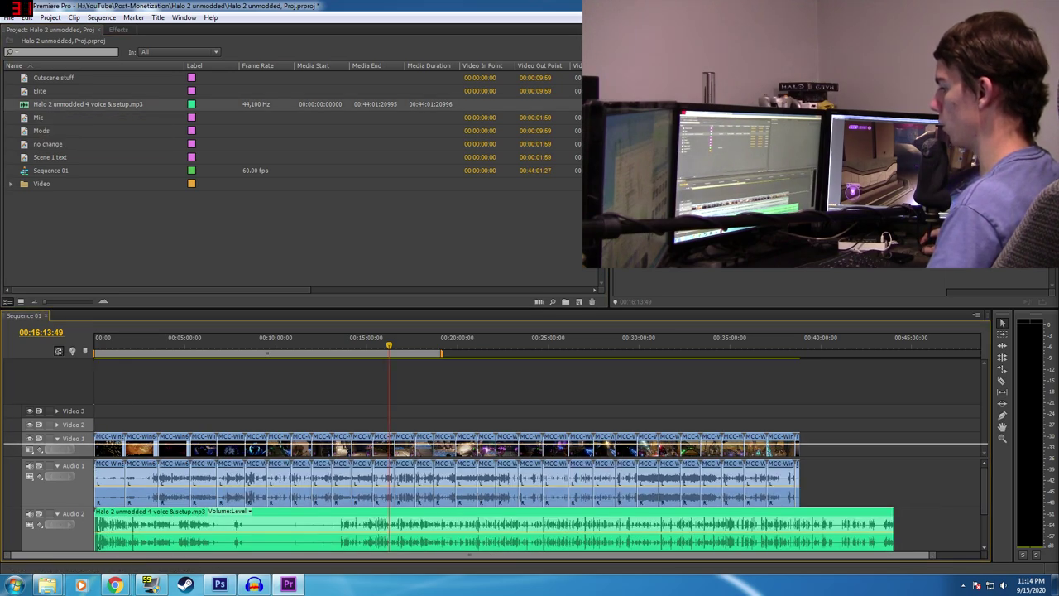
# - Reduce the heights of the Audio 1 and Audio 2 tracks in the sequence
pyautogui.scroll(-1, 74, 526)
pyautogui.moveTo(75, 538); pyautogui.dragTo(75, 531)
pyautogui.moveTo(75, 493); pyautogui.dragTo(49, 481)
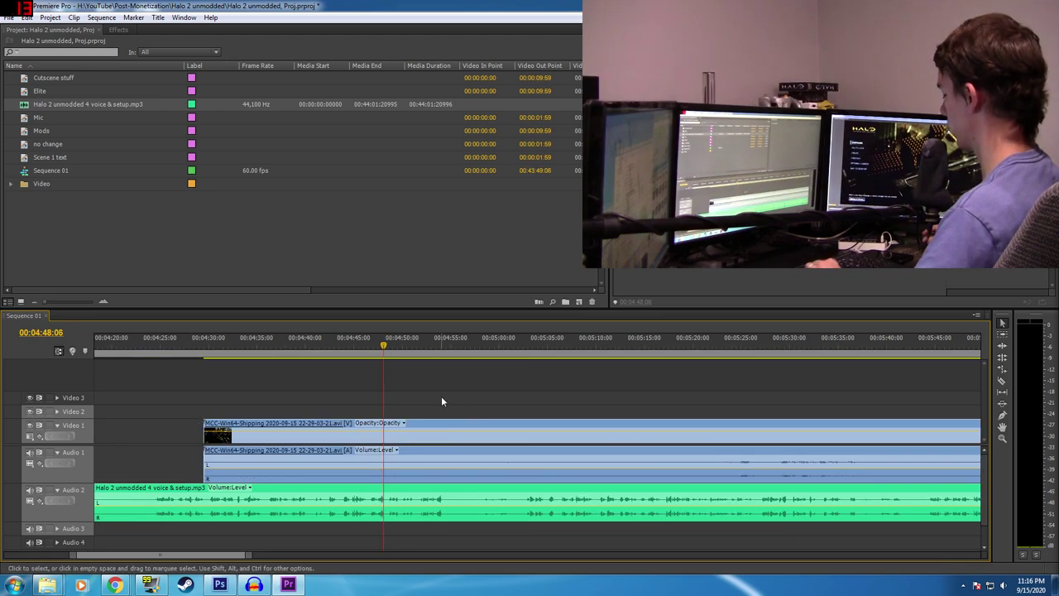
# - Play the menu navigation section from about 00:04:48, shift the Audio 2 voice clip about one second later and replay it
pyautogui.press('=')
pyautogui.press('space')
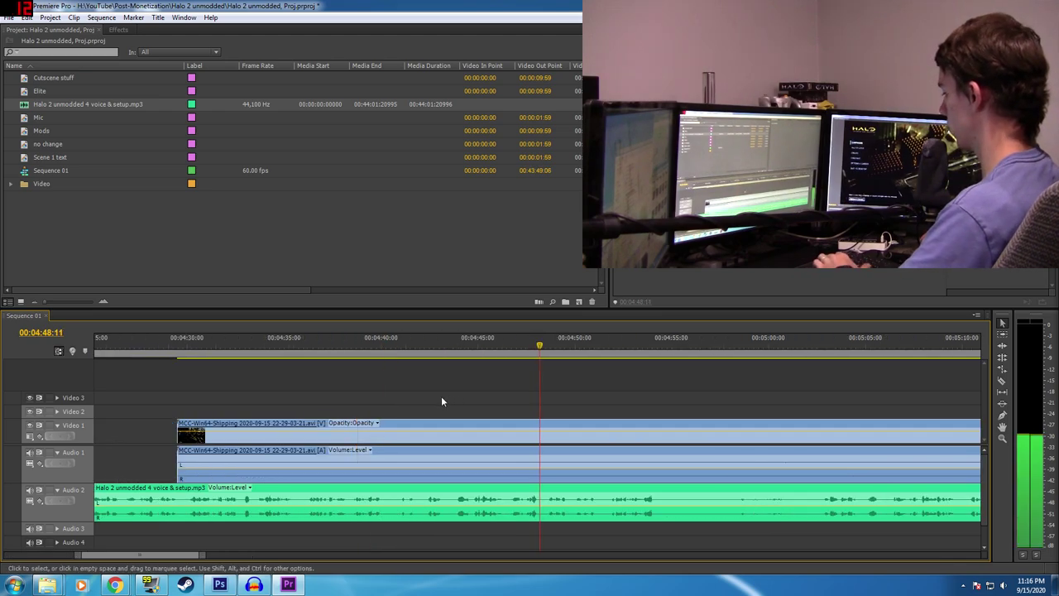
pyautogui.scroll(-6, 673, 386)
pyautogui.press('space')
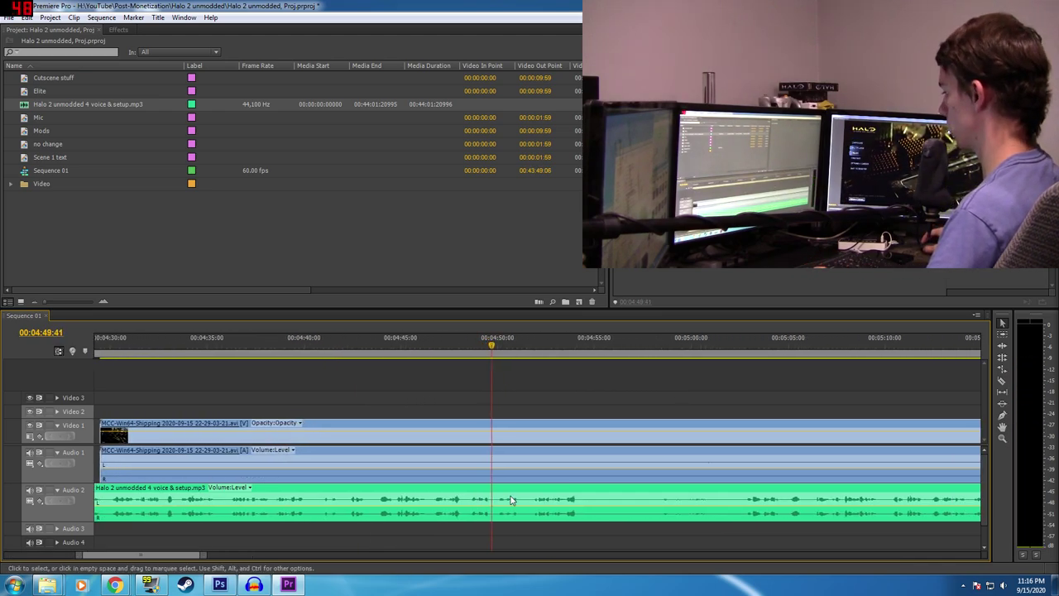
pyautogui.moveTo(512, 501); pyautogui.dragTo(522, 508)
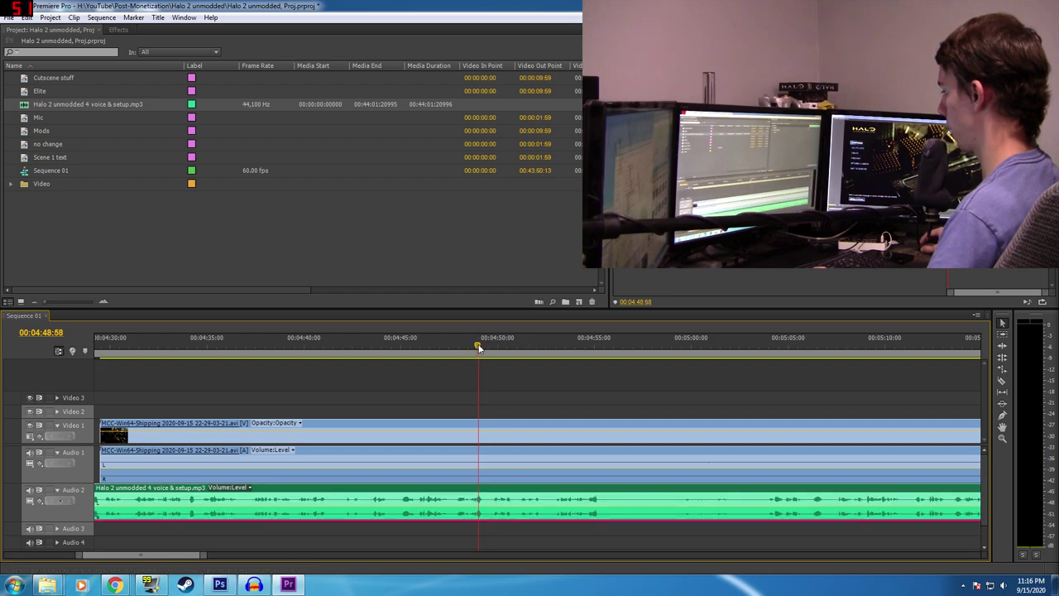
pyautogui.press('space')
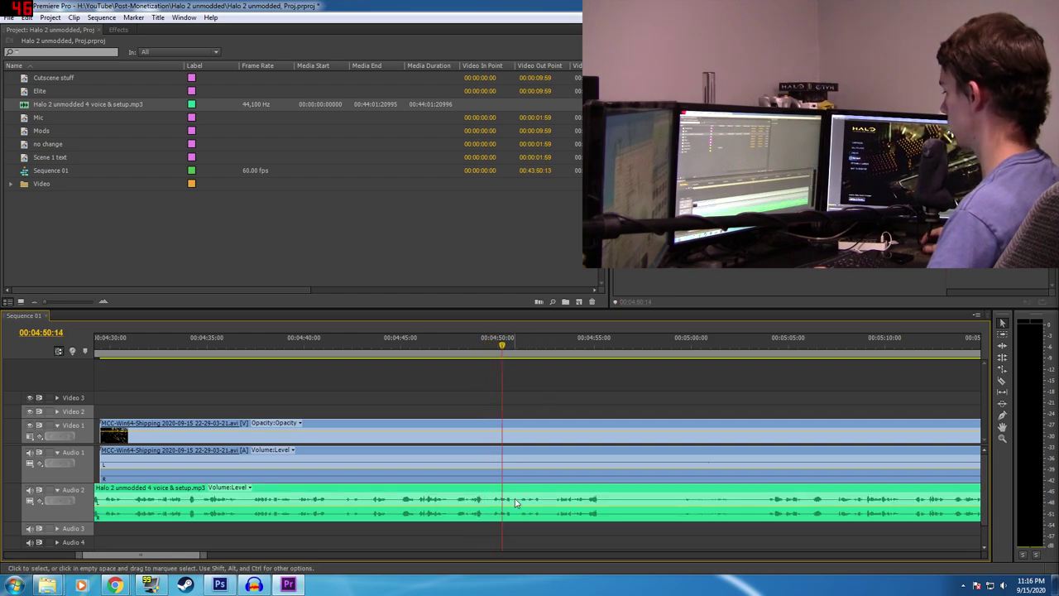
# - Shift the Audio 2 voice clip about one more second later and replay the section from 00:04:49:15
pyautogui.moveTo(514, 500); pyautogui.dragTo(532, 504)
pyautogui.moveTo(501, 361); pyautogui.dragTo(487, 349)
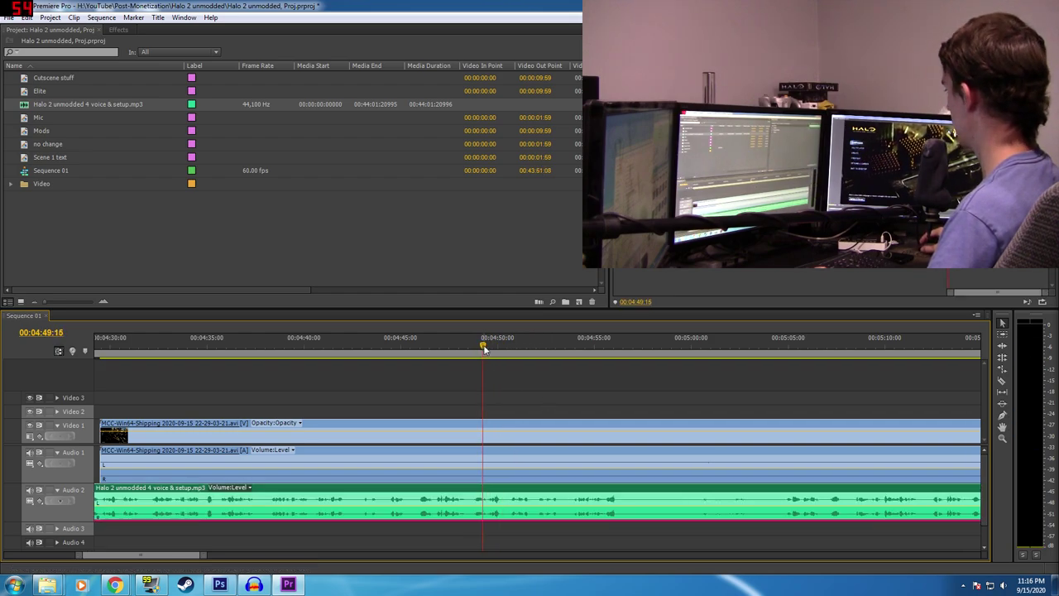
pyautogui.press('space')
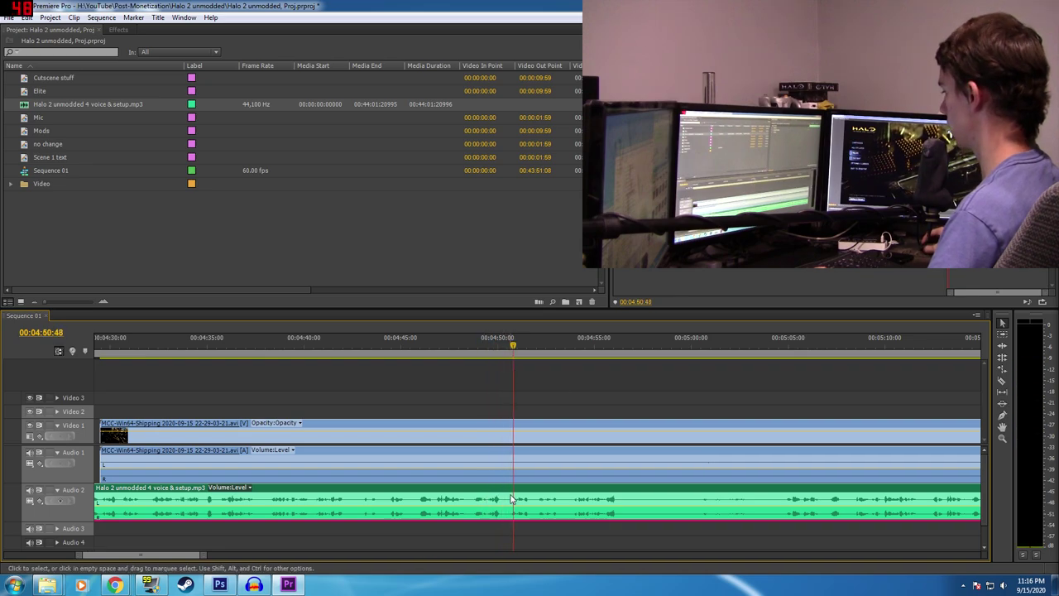
# - Shift the Audio 2 voice clip about 1.4 seconds earlier and replay the menu section to check the sync
pyautogui.moveTo(518, 501); pyautogui.dragTo(490, 502)
pyautogui.moveTo(461, 347); pyautogui.dragTo(473, 356)
pyautogui.press('space')
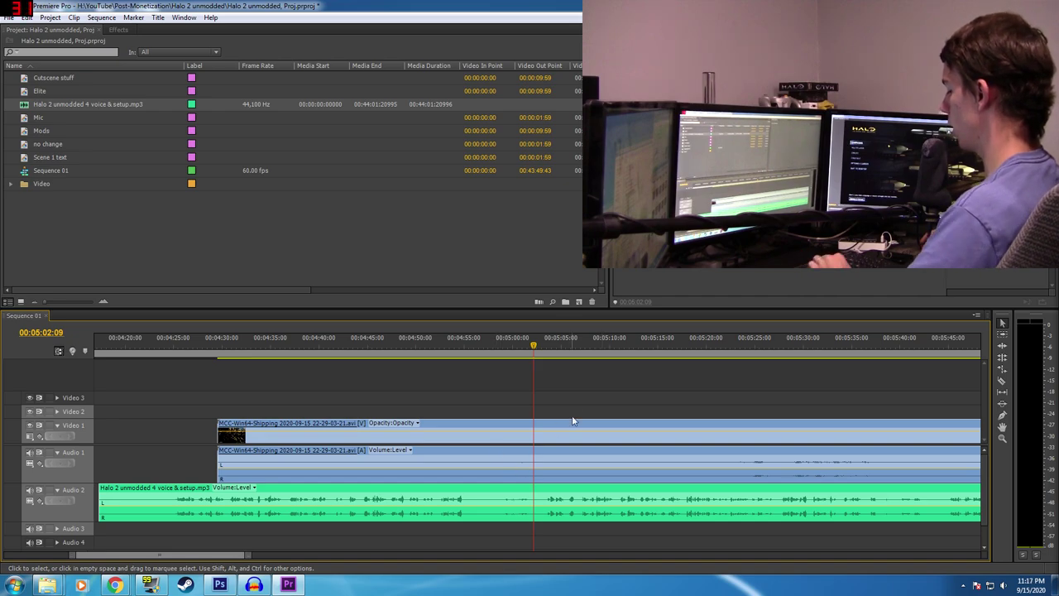
# - Move the playhead to about 00:07:30, where the voice recording resumes over the second gameplay clip
pyautogui.press('-')
pyautogui.press('-')
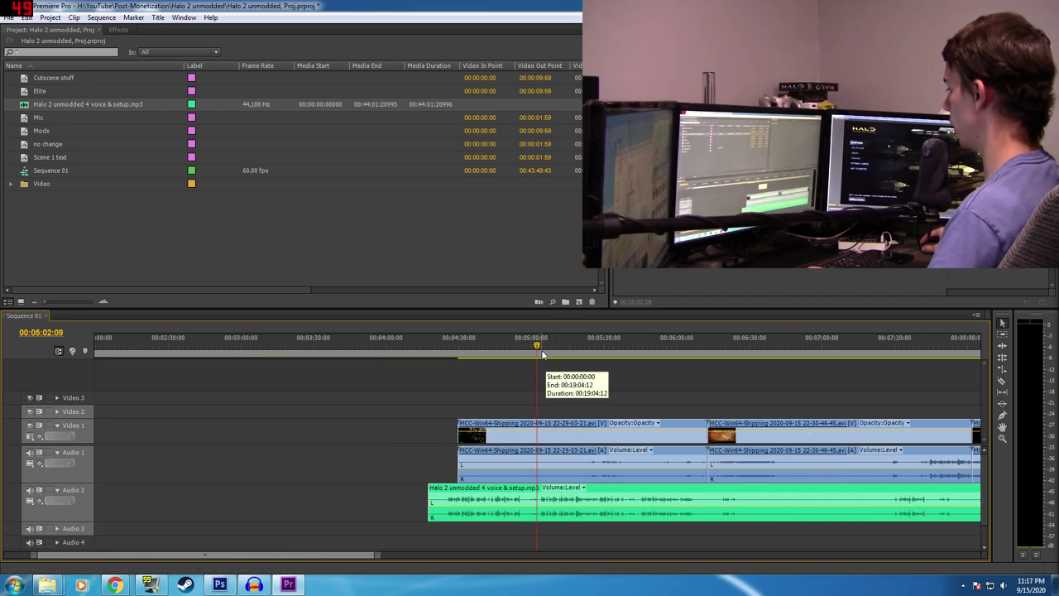
pyautogui.moveTo(542, 368); pyautogui.dragTo(750, 363)
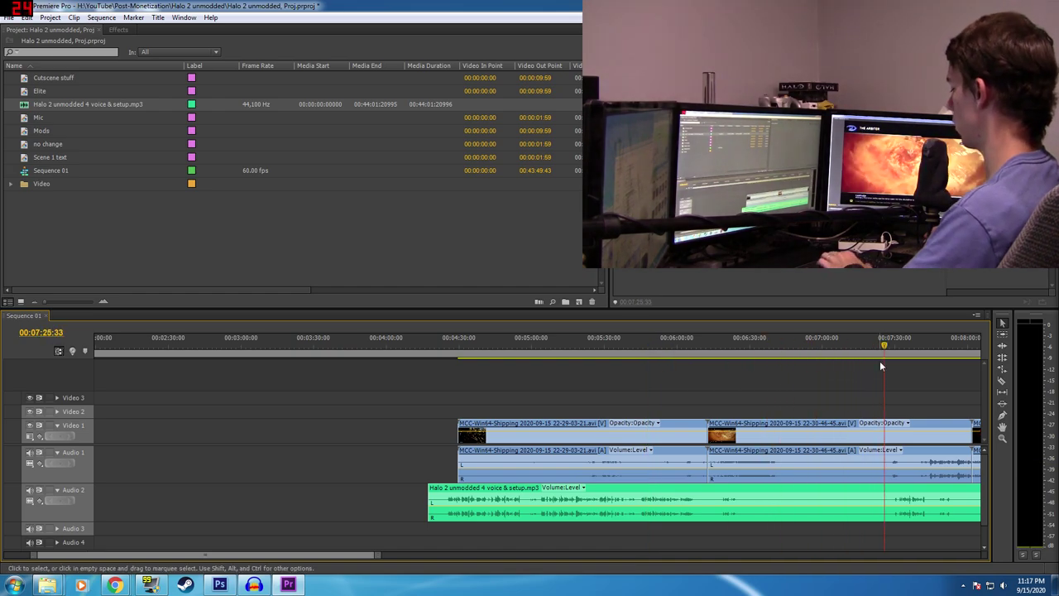
pyautogui.hscroll(10, 880, 360)
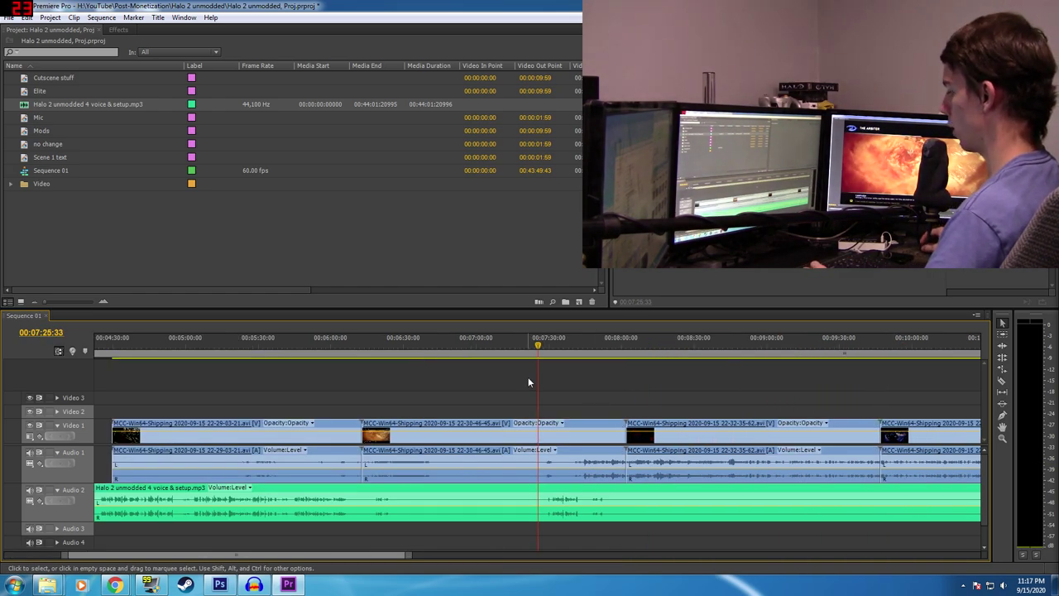
pyautogui.moveTo(541, 347)
pyautogui.mouseDown()
pyautogui.moveTo(565, 352)
pyautogui.moveTo(552, 356)
pyautogui.mouseUp()
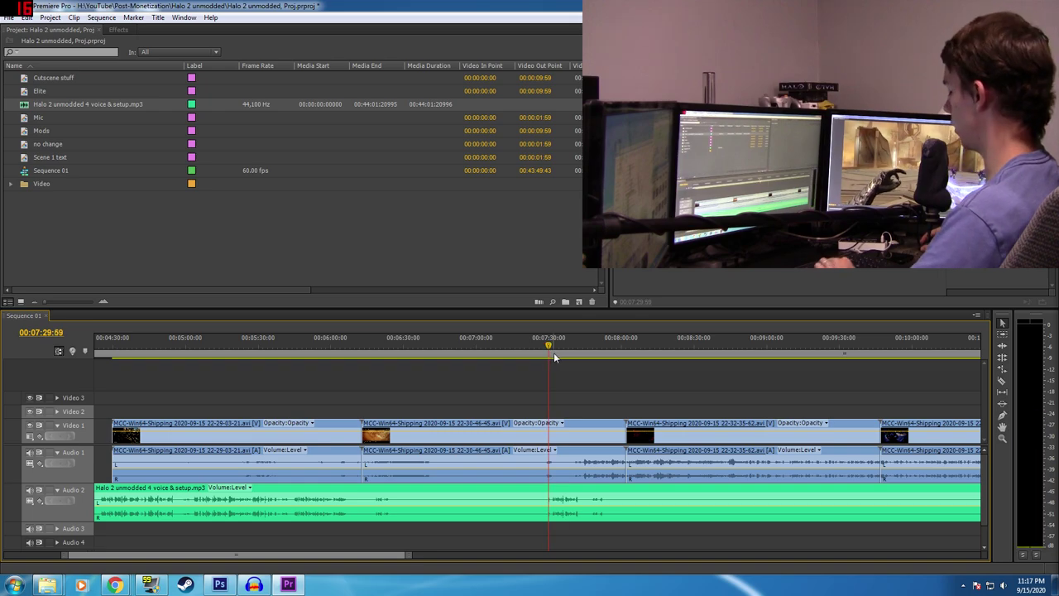
# - Split the clips on Video 1, Audio 1 and Audio 2 at 00:07:41:27, within the second gameplay clip
pyautogui.press('=')
pyautogui.press('=')
pyautogui.press('=')
pyautogui.moveTo(538, 346); pyautogui.dragTo(648, 358)
pyautogui.press('=')
pyautogui.press('=')
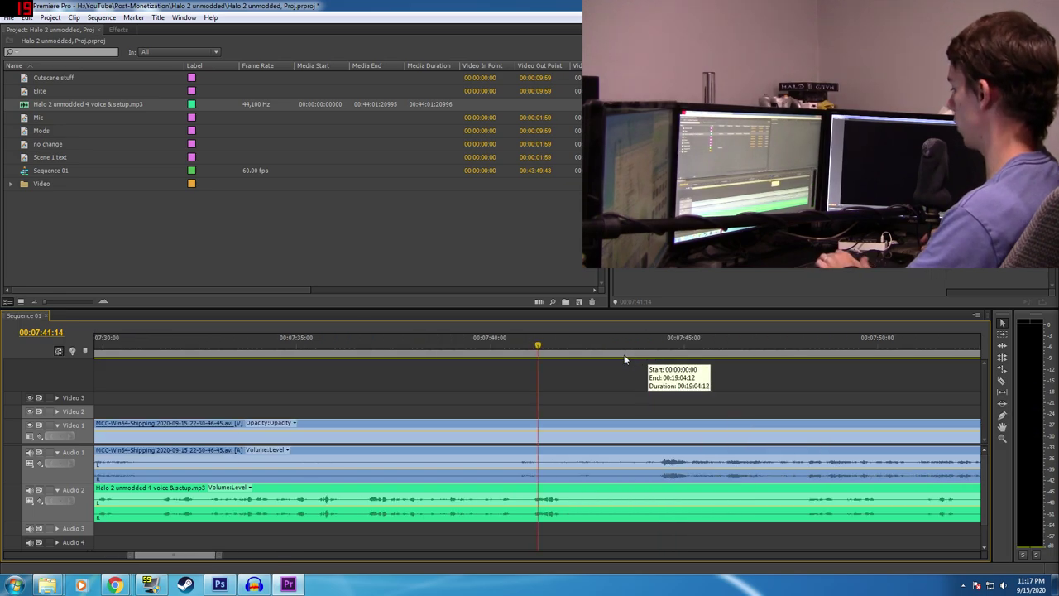
pyautogui.moveTo(538, 347)
pyautogui.mouseDown()
pyautogui.moveTo(582, 348)
pyautogui.moveTo(547, 346)
pyautogui.mouseUp()
pyautogui.press('c')
pyautogui.hotkey('ctrl', 'k')
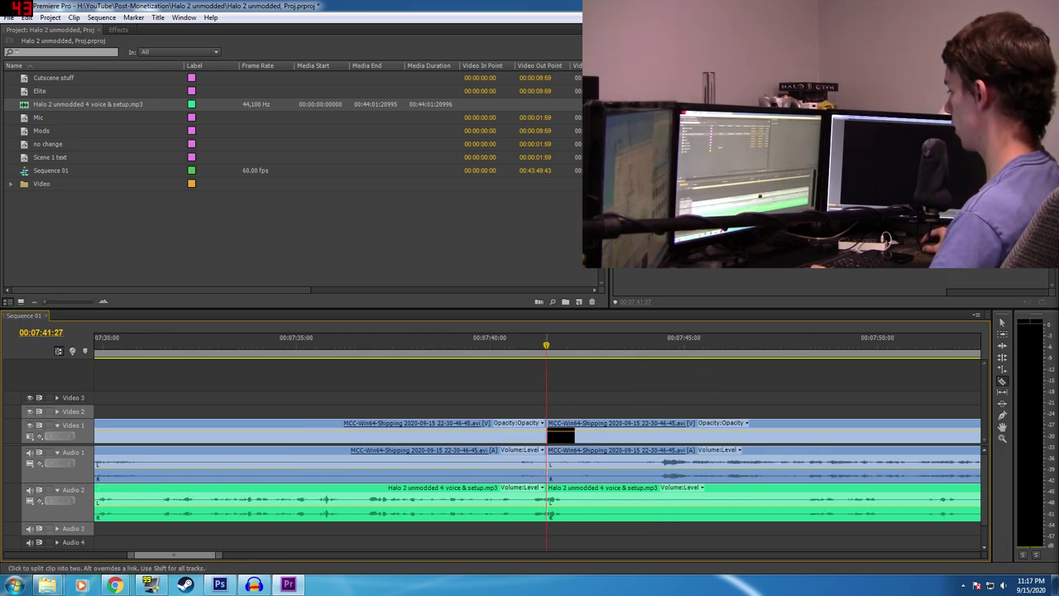
# - Delete all video, game audio and voice clips before the cut at 00:07:41:27
pyautogui.press('v')
pyautogui.press('-')
pyautogui.press('-')
pyautogui.press('-')
pyautogui.press('-')
pyautogui.press('-')
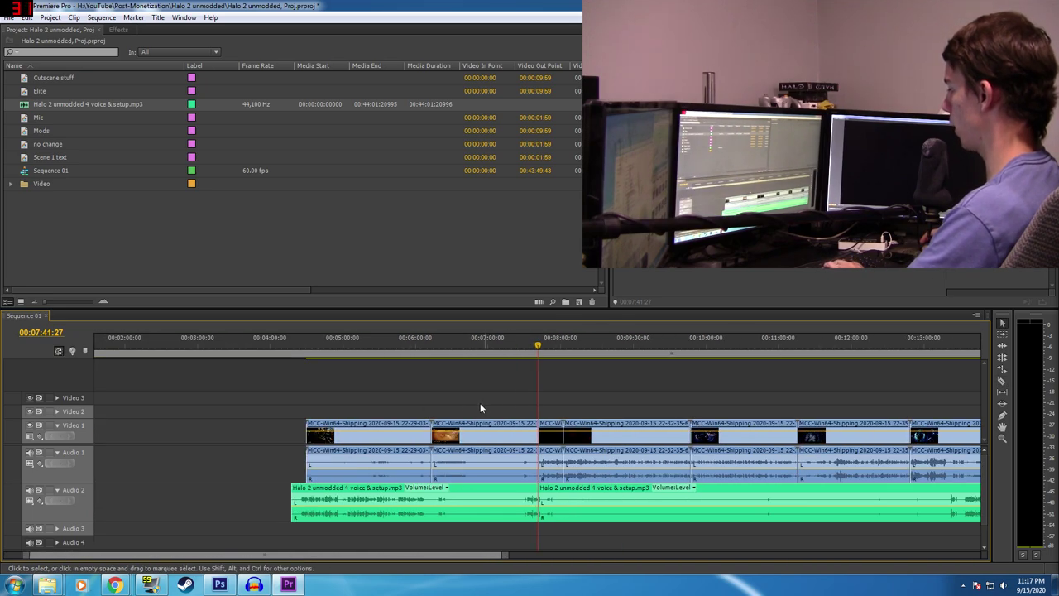
pyautogui.moveTo(385, 397); pyautogui.dragTo(469, 519)
pyautogui.press('Delete')
pyautogui.press('-')
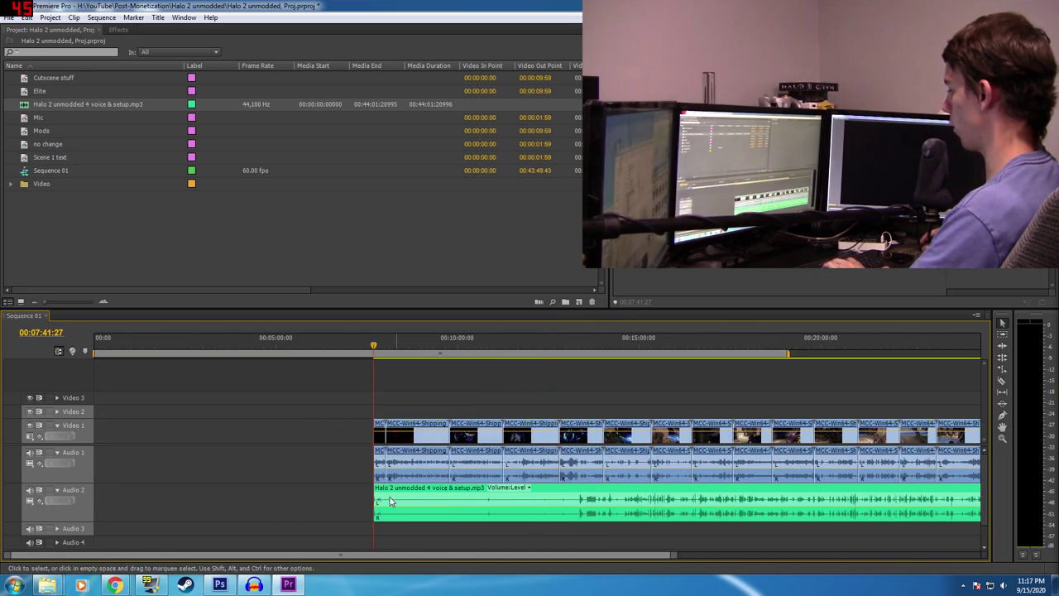
# - Trim the start of the Audio 2 voice clip to about 00:13:18, just before the speech begins
pyautogui.moveTo(374, 496); pyautogui.dragTo(385, 505)
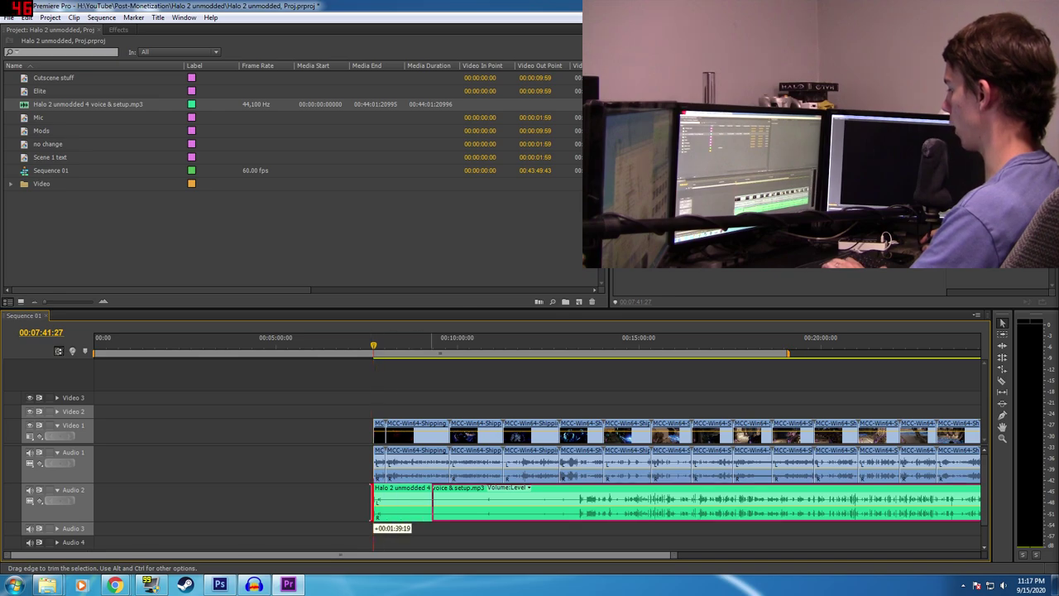
pyautogui.moveTo(571, 501); pyautogui.dragTo(570, 501)
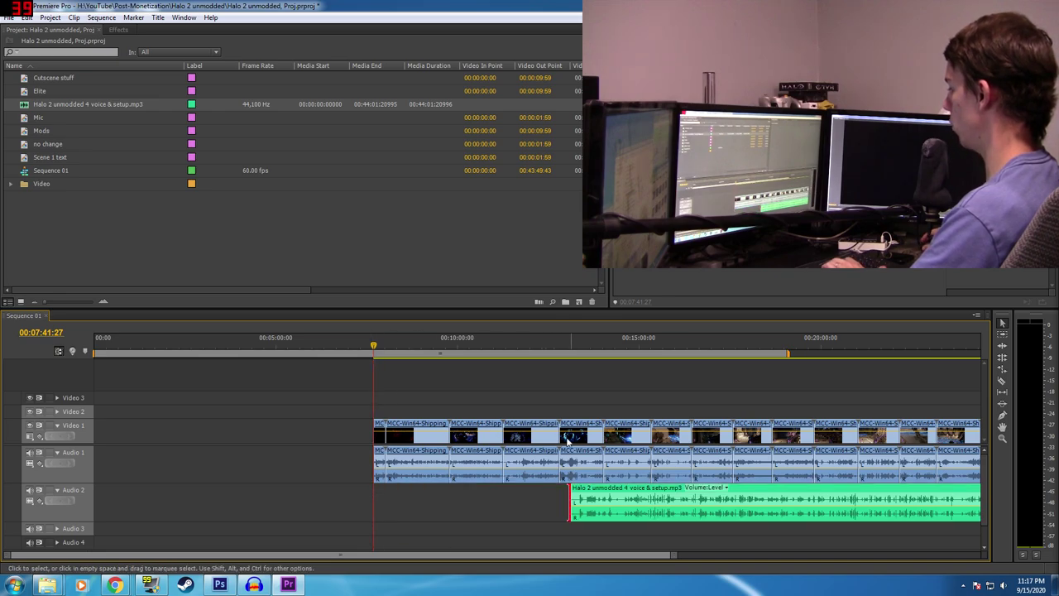
pyautogui.click(569, 347)
pyautogui.press('=')
pyautogui.press('=')
pyautogui.press('=')
pyautogui.press('=')
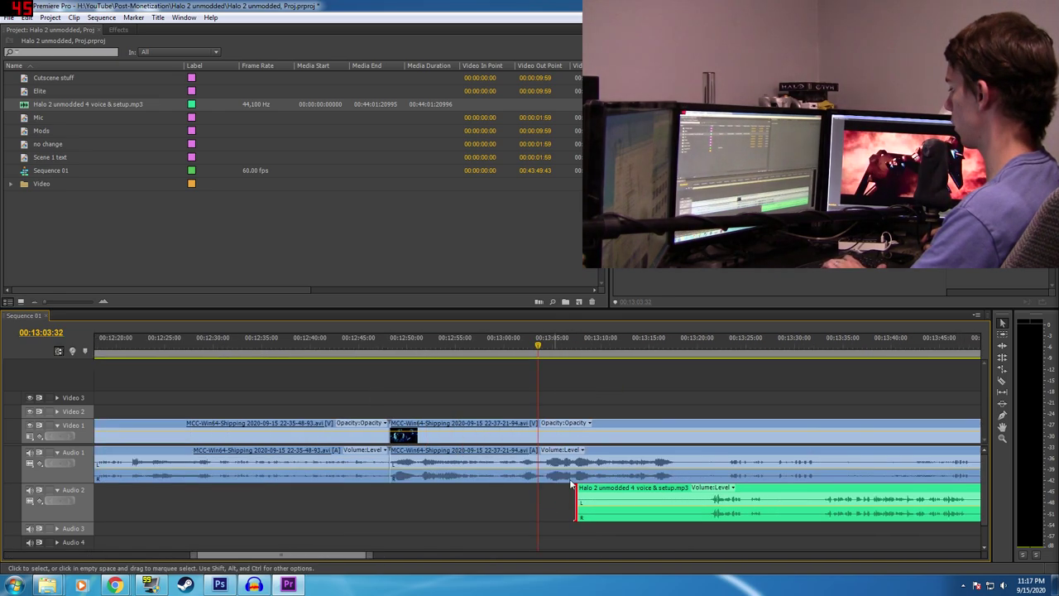
pyautogui.moveTo(570, 352); pyautogui.dragTo(680, 354)
pyautogui.moveTo(576, 505); pyautogui.dragTo(680, 505)
pyautogui.press('-')
pyautogui.press('-')
pyautogui.press('-')
pyautogui.press('-')
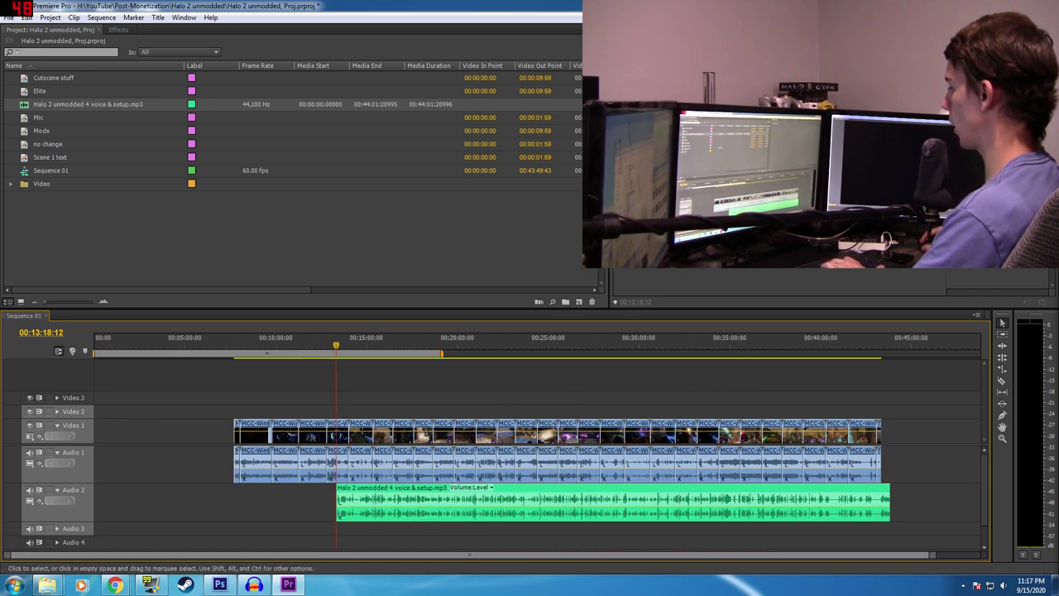
# - Go back to 00:07:41:01 and look over the gameplay clips up to where the voice clip begins
pyautogui.moveTo(303, 343); pyautogui.dragTo(235, 354)
pyautogui.press('=')
pyautogui.press('=')
pyautogui.press('=')
pyautogui.press('=')
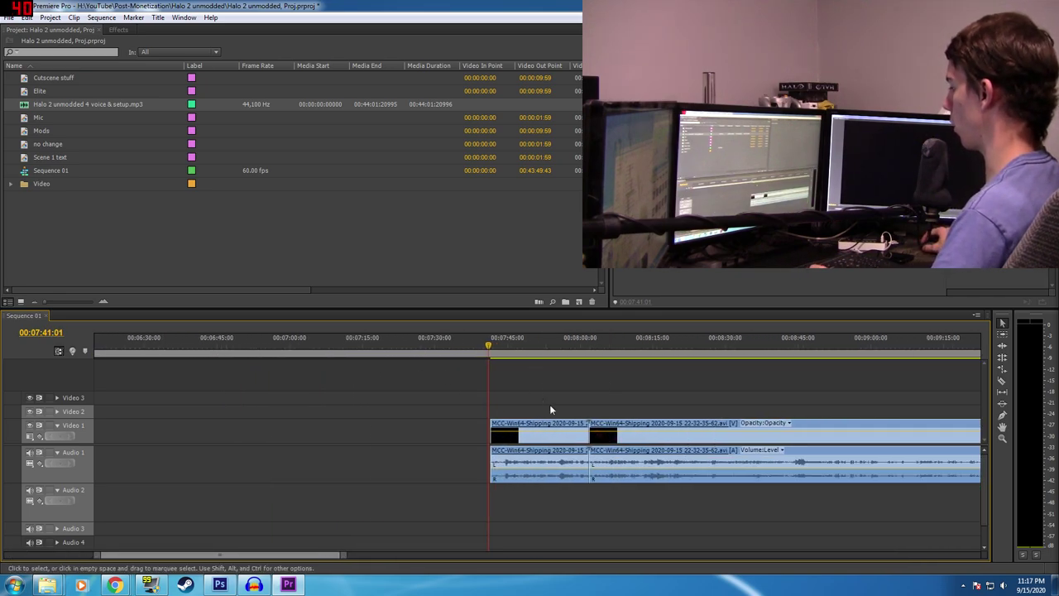
pyautogui.scroll(-5, 549, 404)
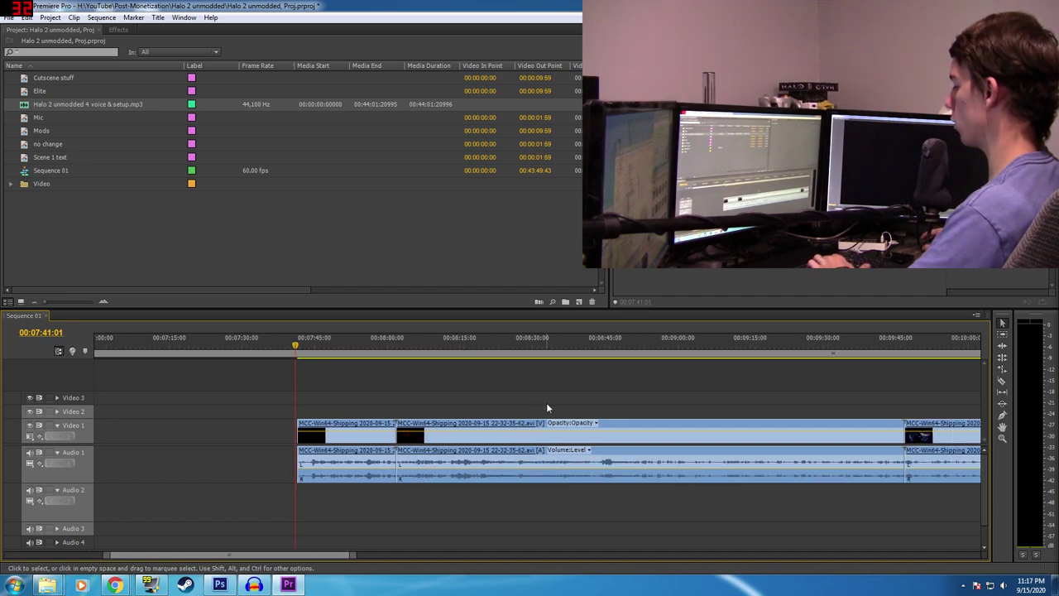
pyautogui.press('-')
pyautogui.scroll(-6, 547, 404)
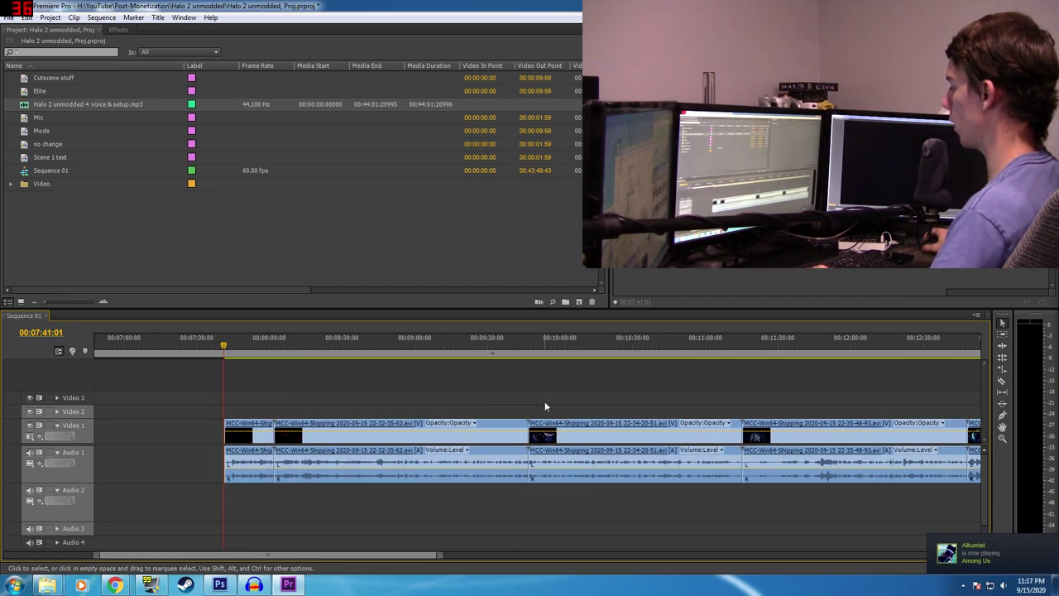
pyautogui.scroll(-2, 545, 407)
pyautogui.press('-')
pyautogui.scroll(-3, 544, 406)
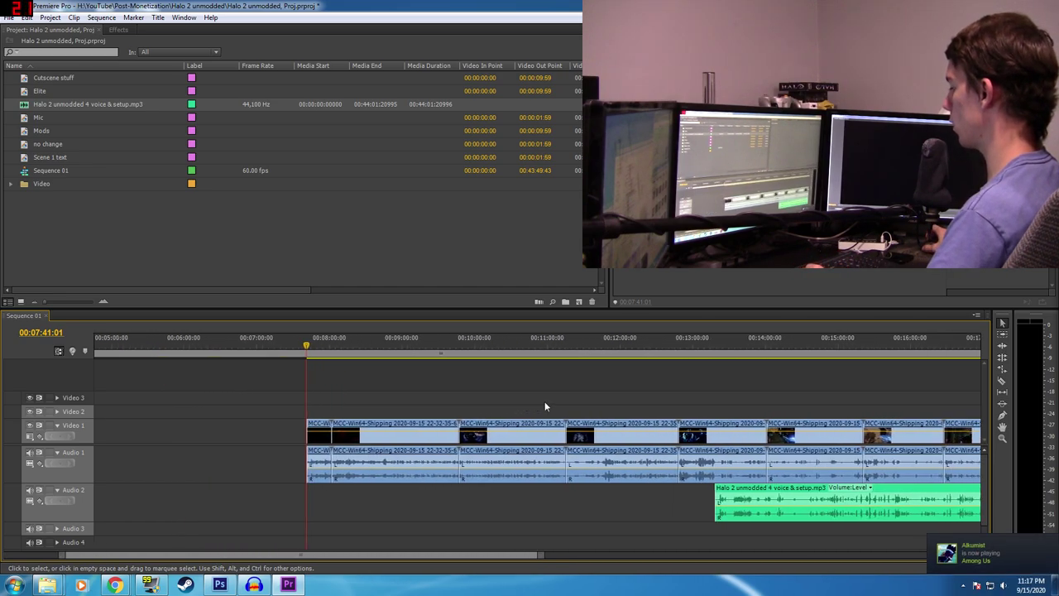
pyautogui.scroll(-1, 544, 406)
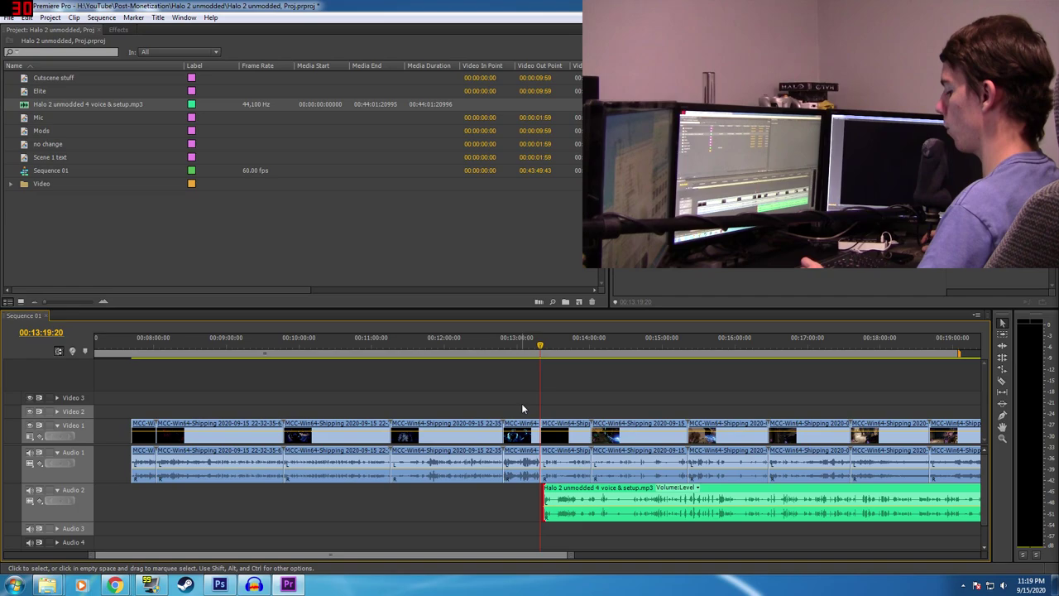
# - Unlink the audio from the video of all gameplay clips before 00:13:19:20
pyautogui.moveTo(522, 405); pyautogui.dragTo(169, 457)
pyautogui.rightClick(182, 447)
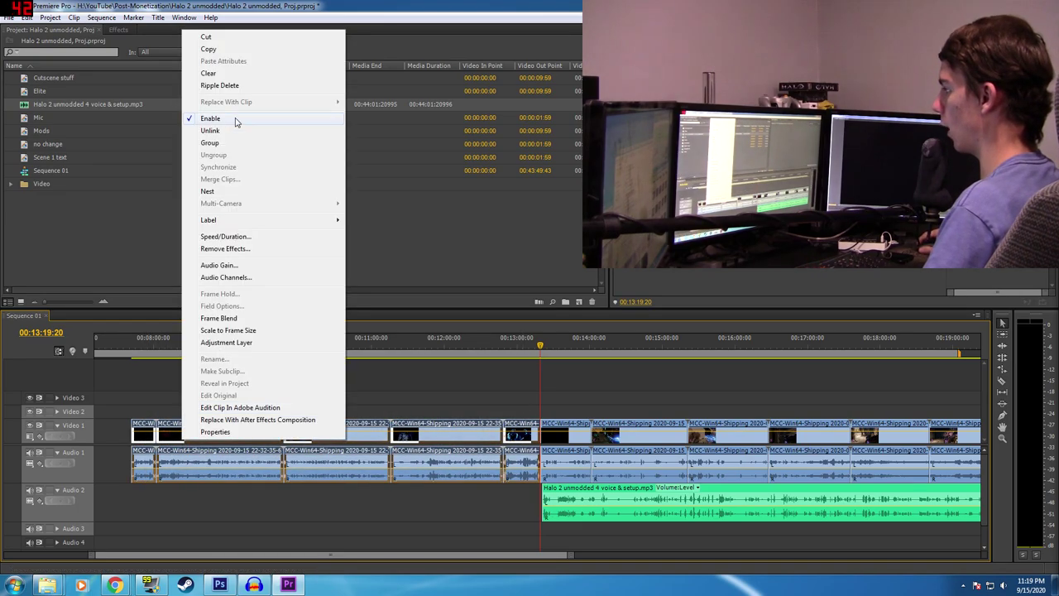
pyautogui.click(218, 133)
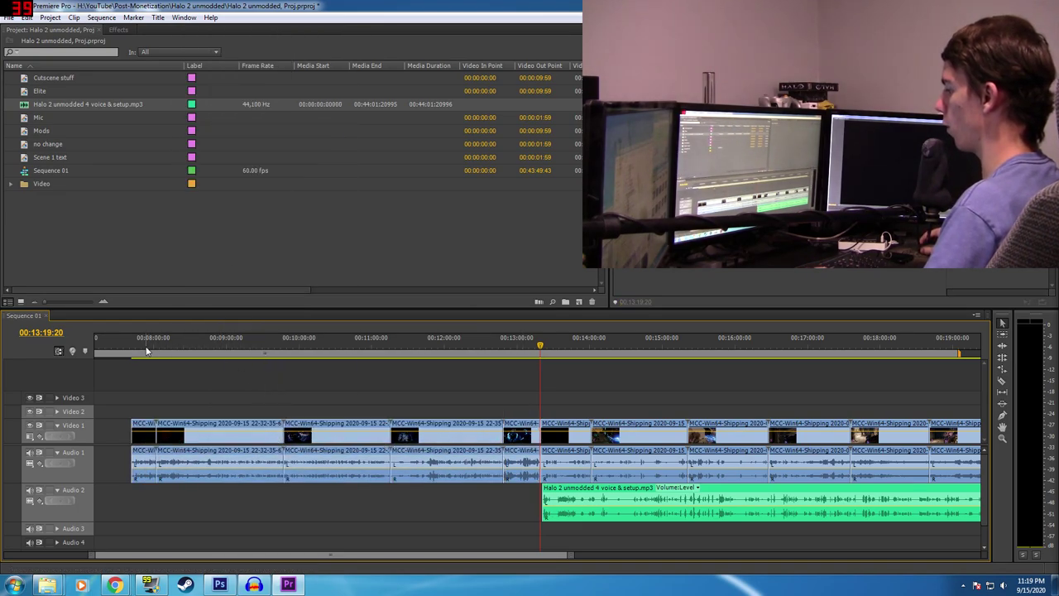
# - Try sliding the first gameplay clip's unlinked audio earlier on Audio 1, separately from its video
pyautogui.press('=')
pyautogui.press('=')
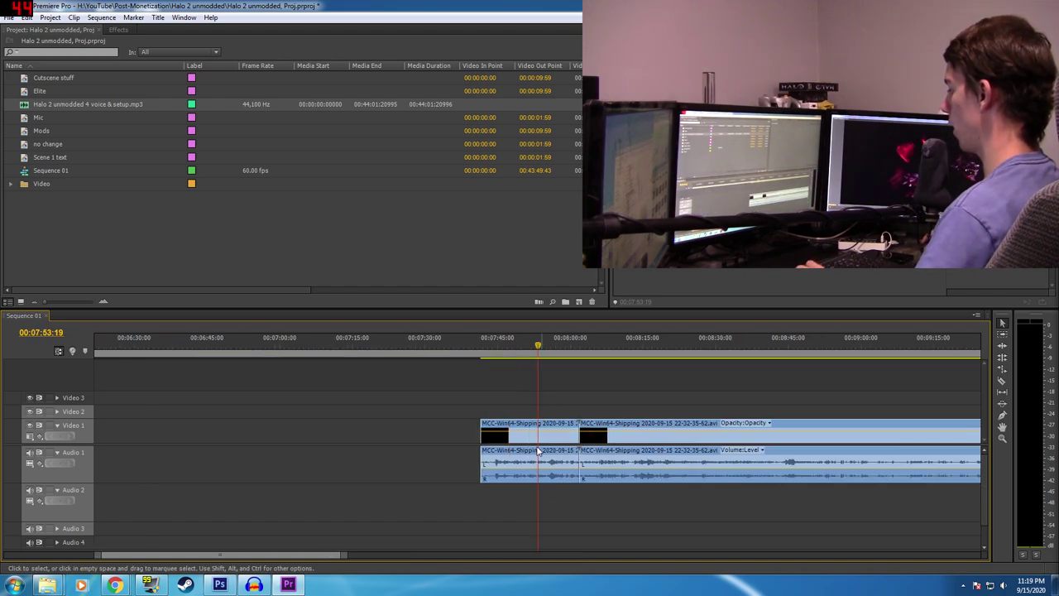
pyautogui.moveTo(537, 448); pyautogui.dragTo(423, 452)
pyautogui.click(616, 395)
pyautogui.hotkey('ctrl', 'z')
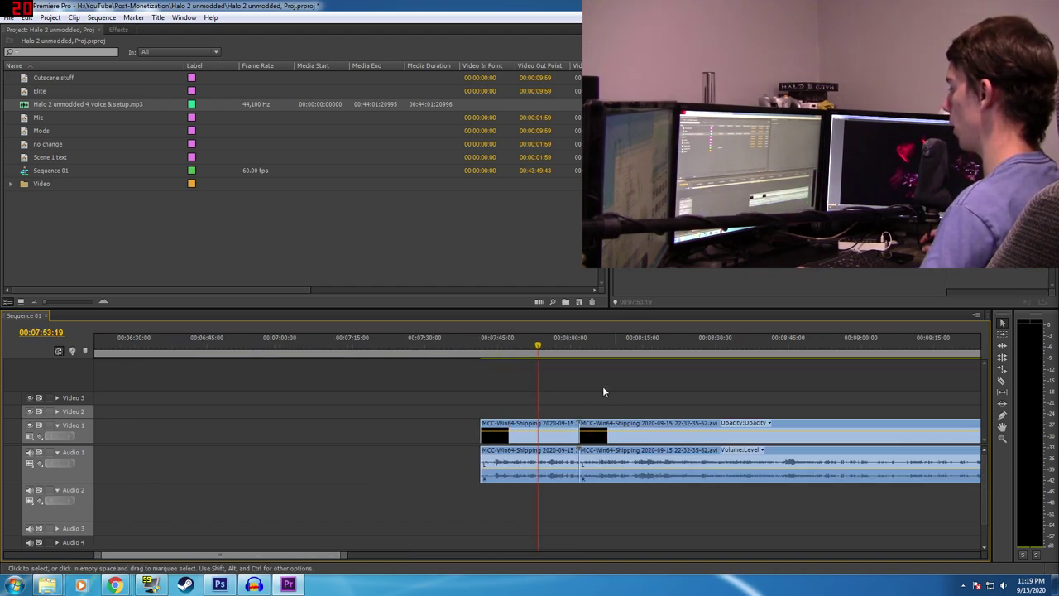
# - Scrub through the unlinked cutscene footage from about 00:07:45 to 00:07:56 and from 00:12:07 to about 00:13:00
pyautogui.moveTo(505, 351); pyautogui.dragTo(488, 354)
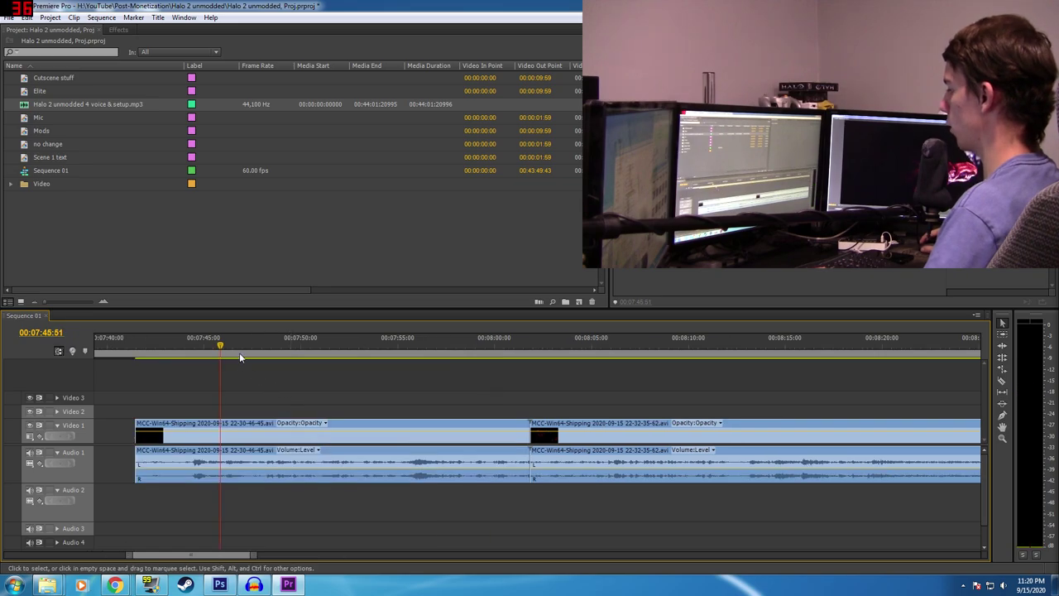
pyautogui.moveTo(232, 350); pyautogui.dragTo(431, 353)
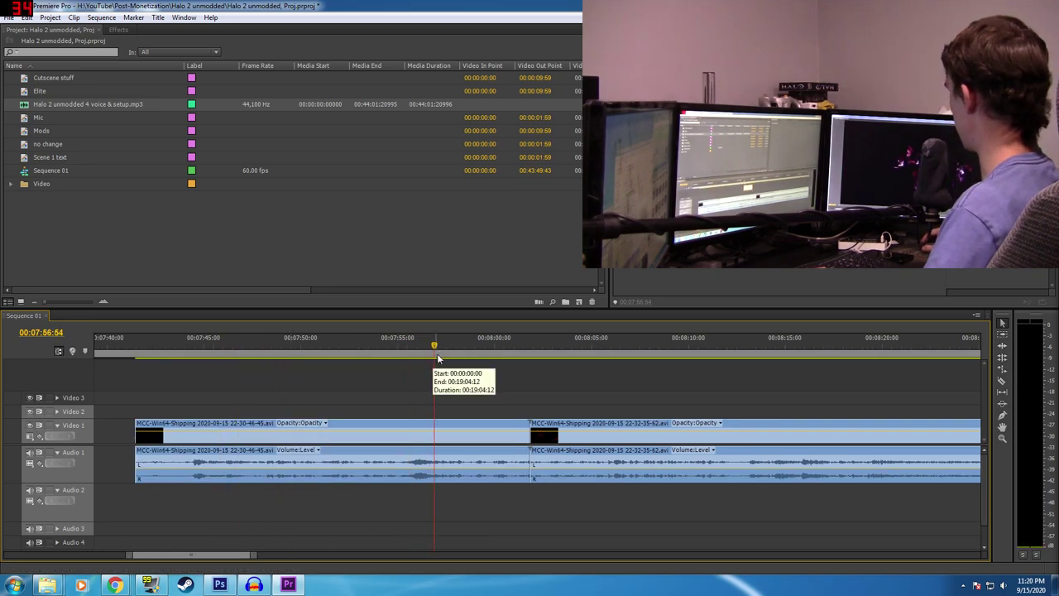
pyautogui.press('-')
pyautogui.press('-')
pyautogui.press('-')
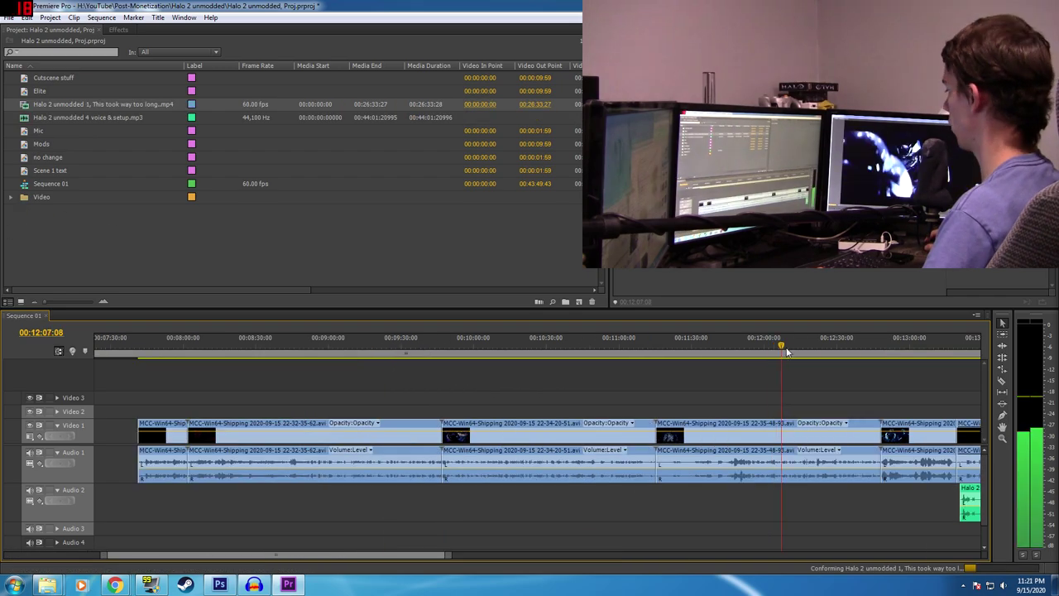
pyautogui.moveTo(781, 352); pyautogui.dragTo(908, 354)
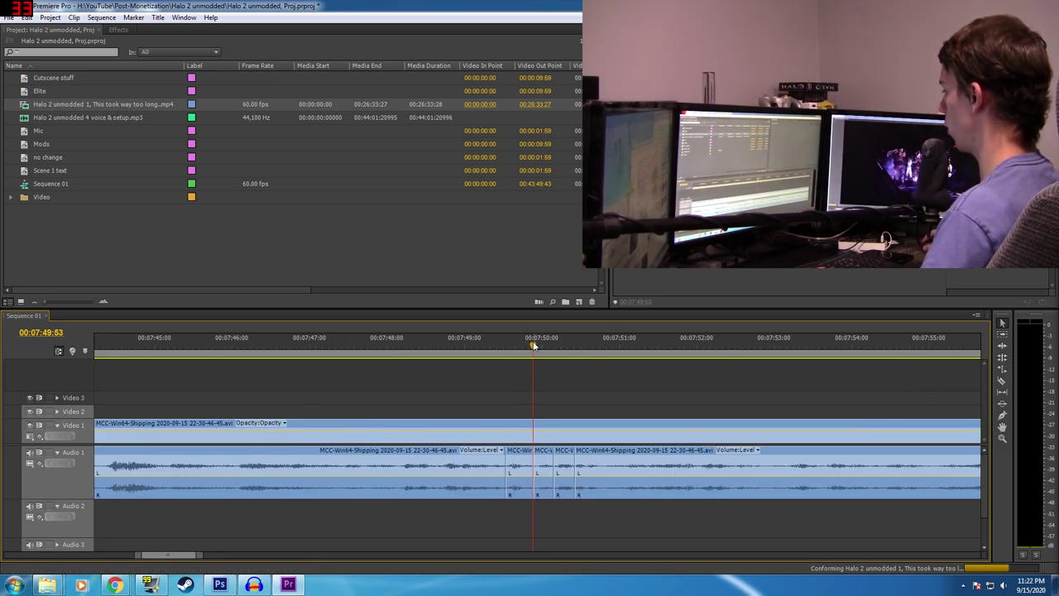
# - Play through the short Audio 1 pieces between about 00:07:49:53 and 00:07:50:25
pyautogui.moveTo(521, 349); pyautogui.dragTo(561, 356)
pyautogui.press('space')
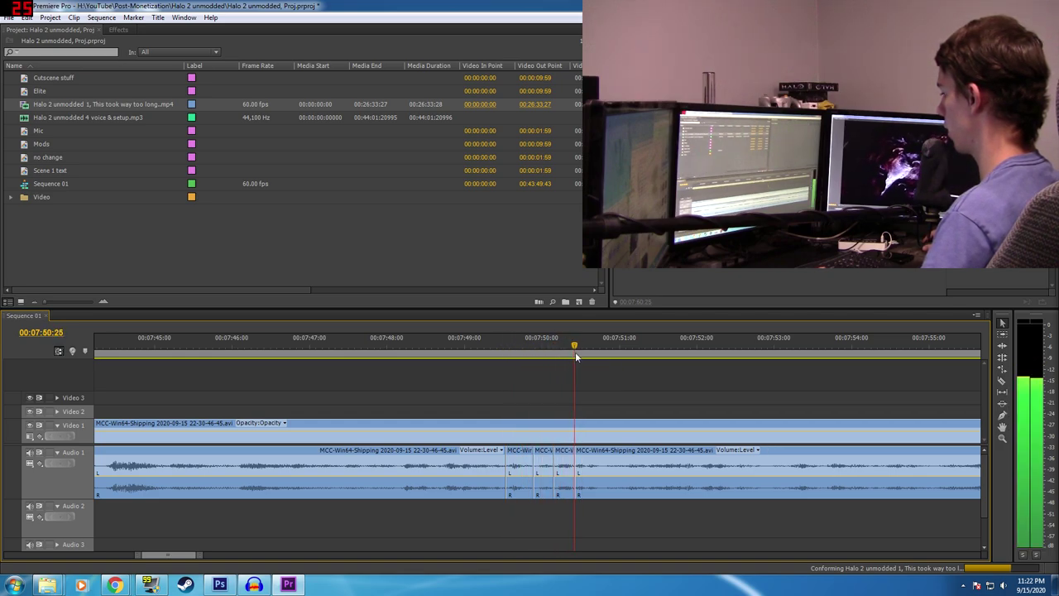
pyautogui.moveTo(576, 357)
pyautogui.mouseDown()
pyautogui.moveTo(562, 357)
pyautogui.moveTo(576, 357)
pyautogui.mouseUp()
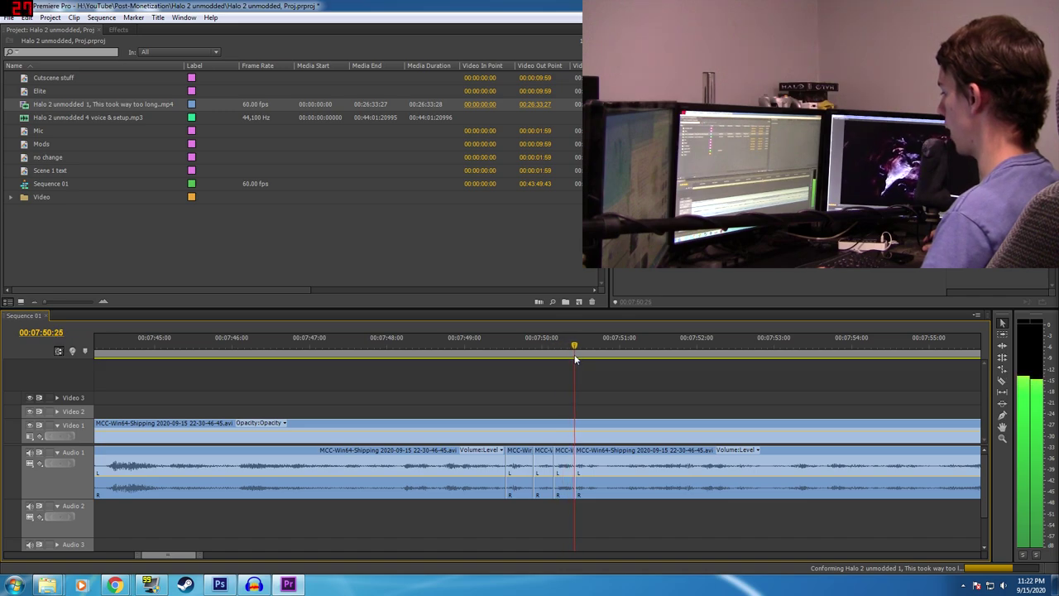
# - Rearrange the three short Audio 1 pieces near 00:07:50 by way of Audio 2, placing the longest one last
pyautogui.moveTo(564, 486); pyautogui.dragTo(488, 518)
pyautogui.moveTo(518, 468); pyautogui.dragTo(612, 519)
pyautogui.moveTo(488, 518); pyautogui.dragTo(536, 492)
pyautogui.moveTo(614, 525); pyautogui.dragTo(560, 469)
# - Replay the rearranged Audio 1 pieces between about 00:07:48 and 00:07:51 to listen to the cuts
pyautogui.click(431, 340)
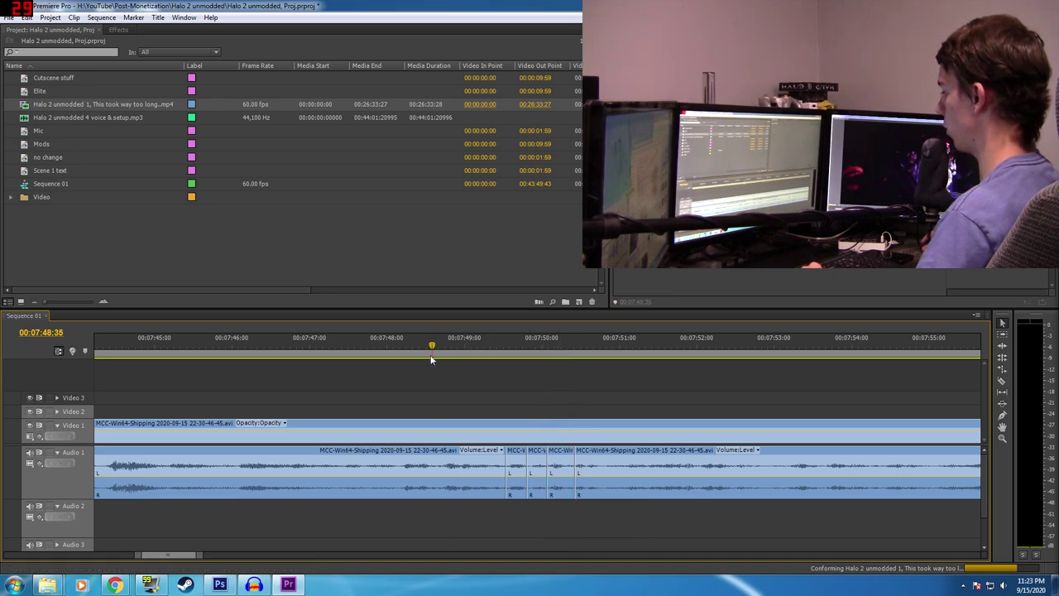
pyautogui.press('space')
pyautogui.press('space')
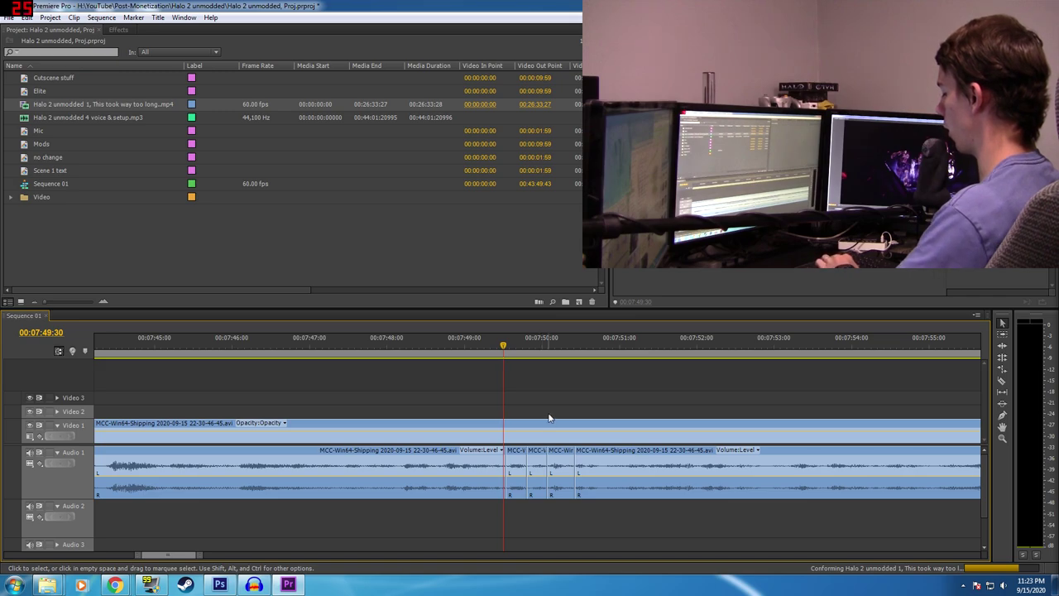
pyautogui.press('=')
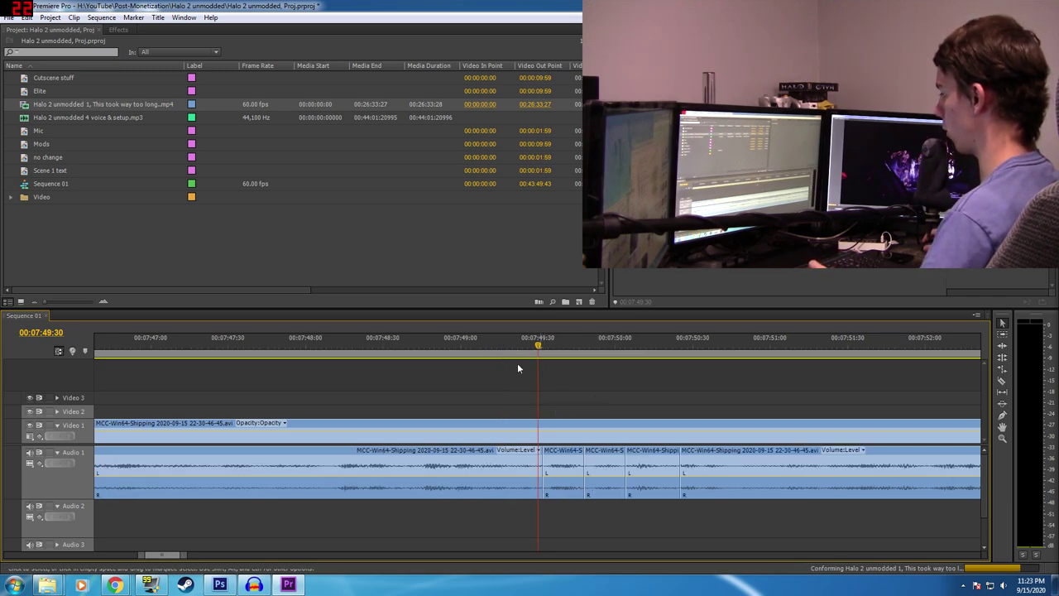
pyautogui.moveTo(454, 345); pyautogui.dragTo(323, 367)
pyautogui.press('space')
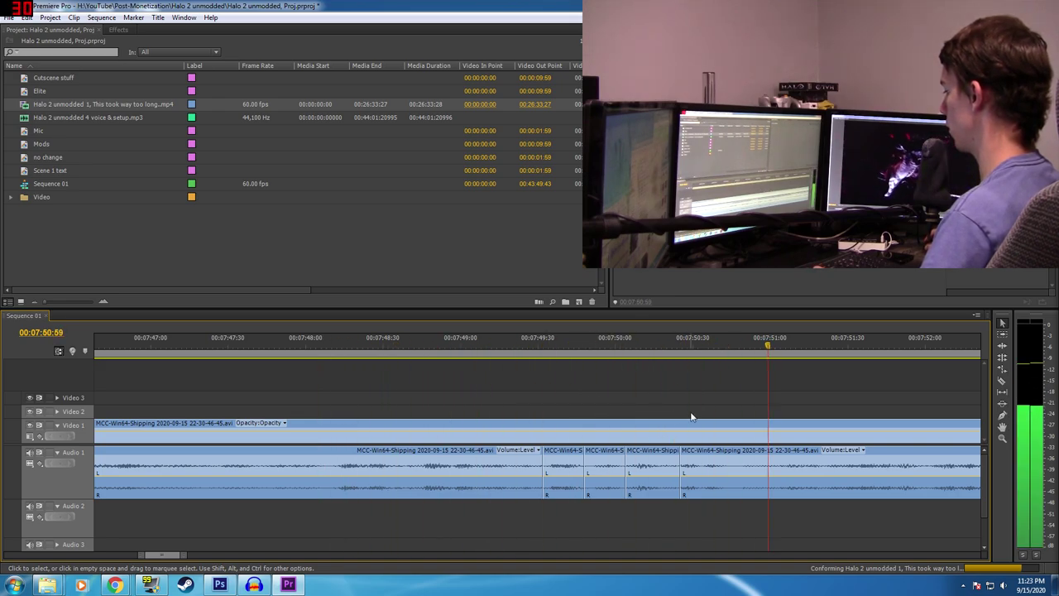
pyautogui.press('space')
pyautogui.click(519, 362)
pyautogui.moveTo(506, 365)
pyautogui.mouseDown()
pyautogui.moveTo(497, 366)
pyautogui.moveTo(508, 356)
pyautogui.mouseUp()
pyautogui.press('space')
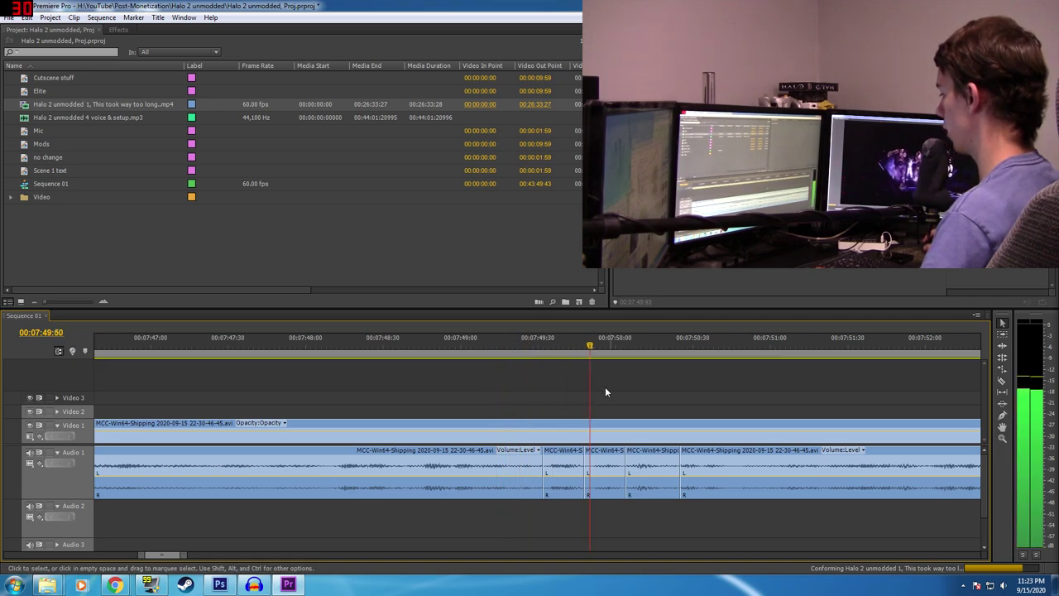
pyautogui.press('space')
# - Apply Constant Power crossfades at the cuts around the short Audio 1 pieces, starting at 00:07:49:32, and shorten them to a few frames
pyautogui.click(543, 354)
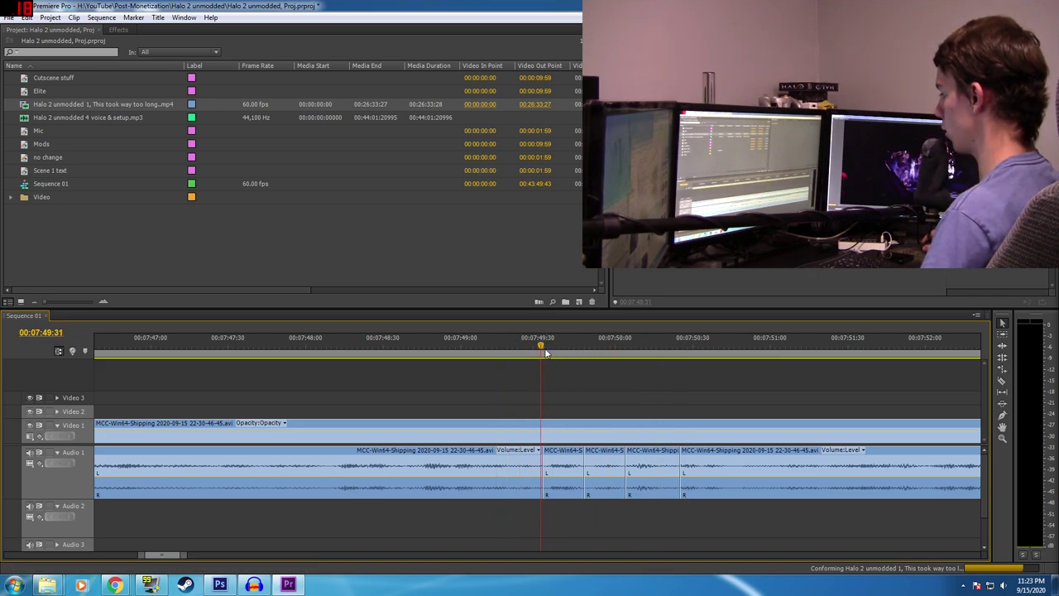
pyautogui.hotkey('ctrl', 'shift', 'd')
pyautogui.moveTo(583, 454); pyautogui.dragTo(551, 454)
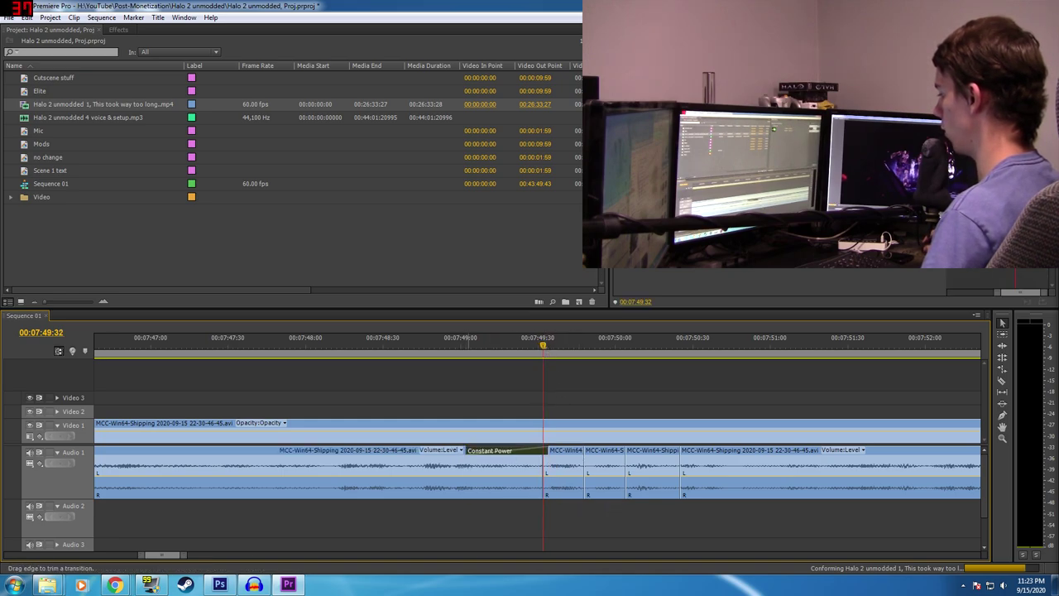
pyautogui.moveTo(468, 455); pyautogui.dragTo(544, 473)
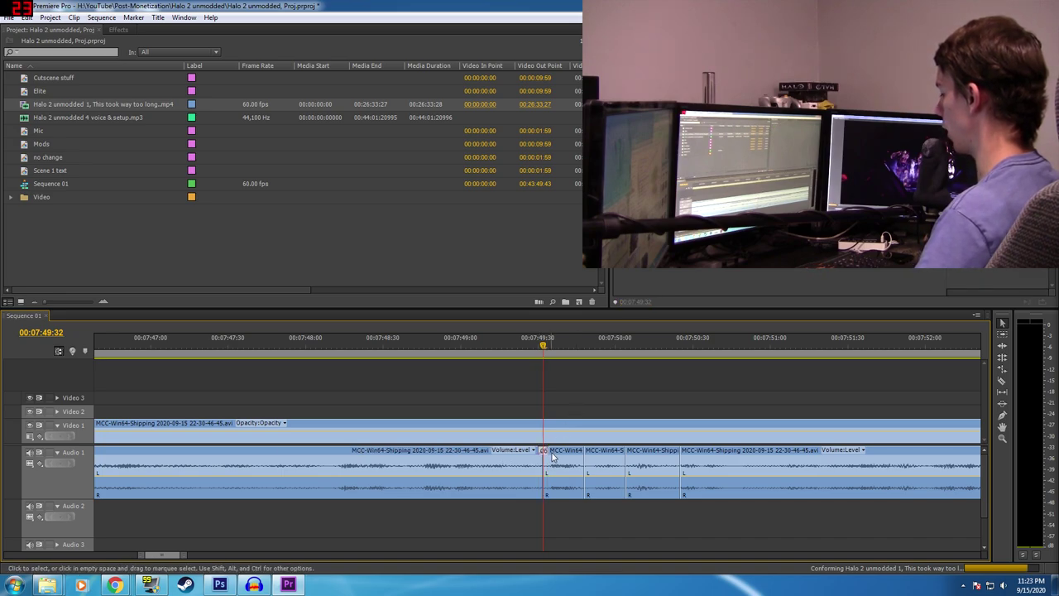
pyautogui.moveTo(544, 346); pyautogui.dragTo(587, 356)
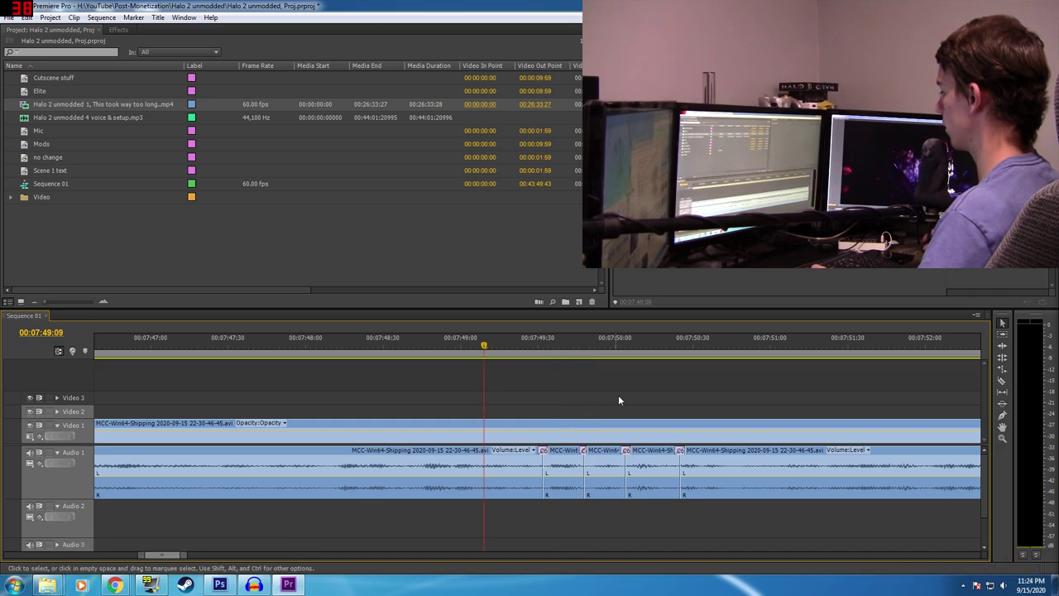
# - Replay the crossfaded audio from 00:07:49:09 and again from 00:07:48:33 to check the smoothed cuts
pyautogui.press('space')
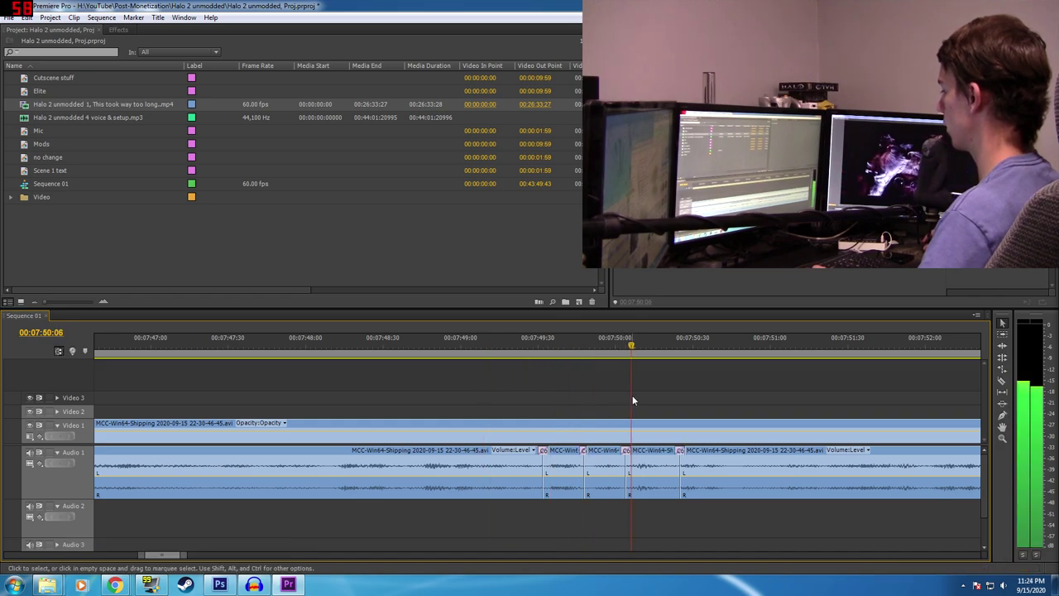
pyautogui.click(392, 344)
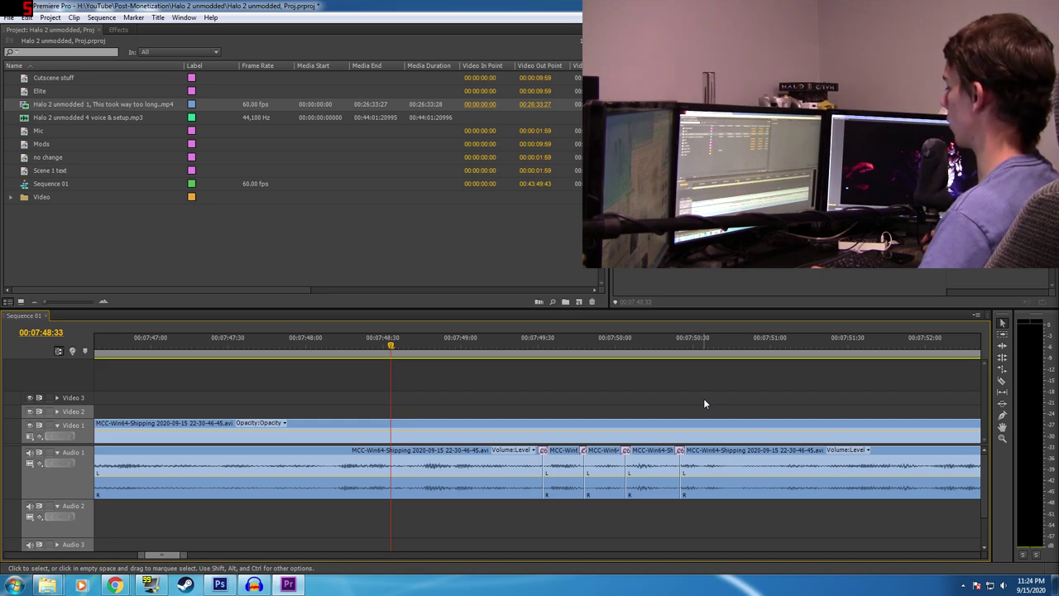
pyautogui.press('space')
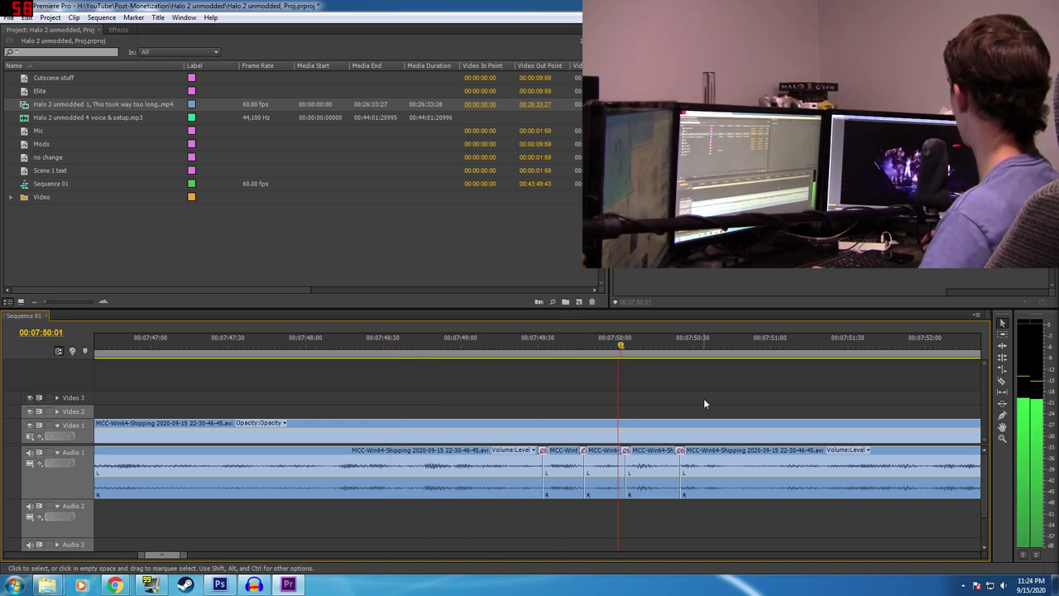
# - Return to 00:07:48:10 and look over the crossfaded Audio 1 pieces together with the neighbouring clips
pyautogui.press('space')
pyautogui.press('-')
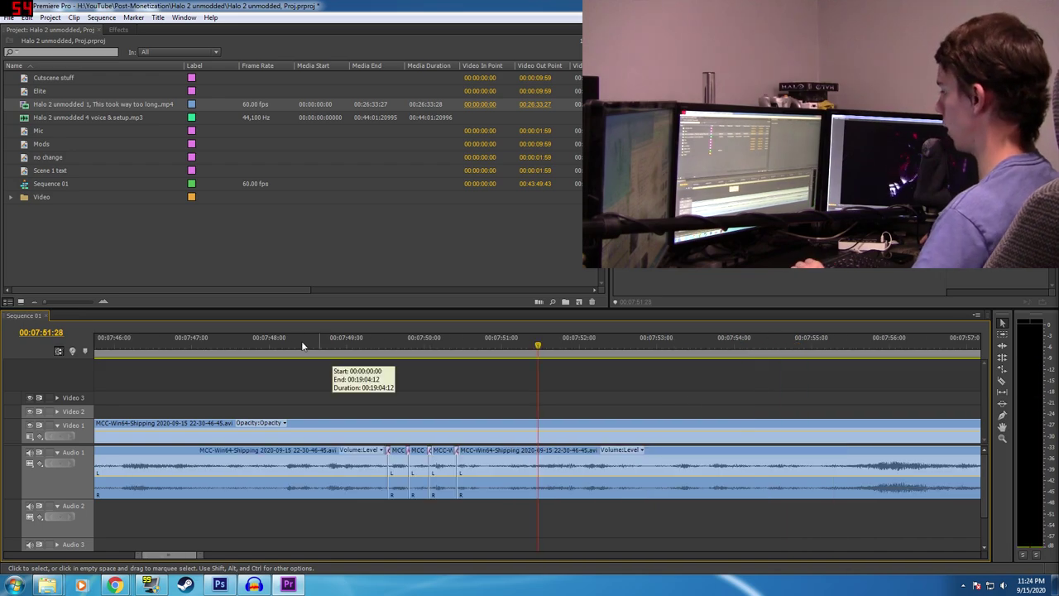
pyautogui.click(282, 343)
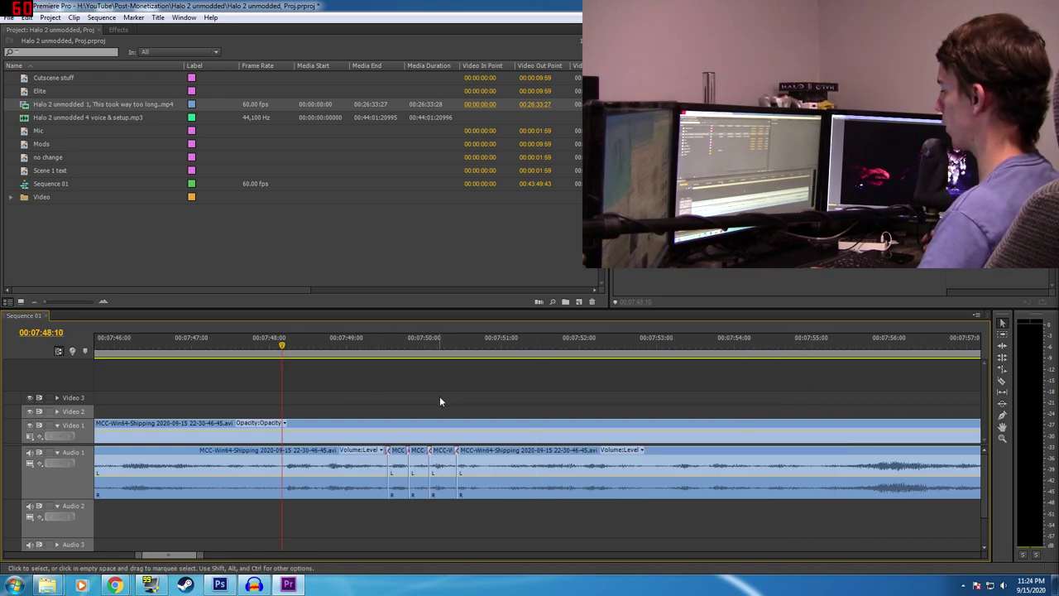
pyautogui.press('-')
pyautogui.press('-')
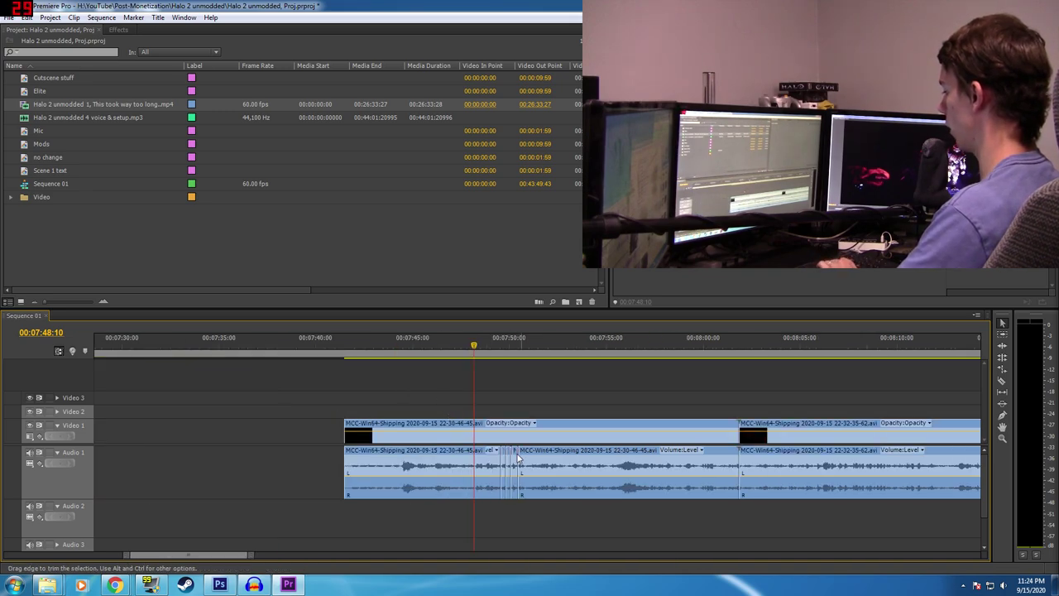
pyautogui.press('-')
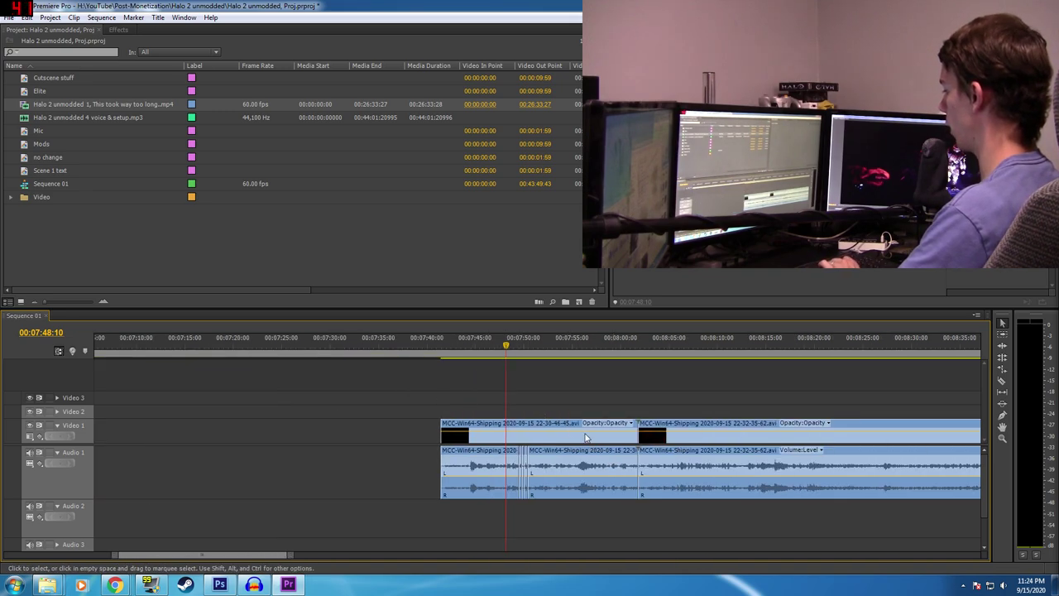
pyautogui.press('=')
pyautogui.press('=')
pyautogui.press('=')
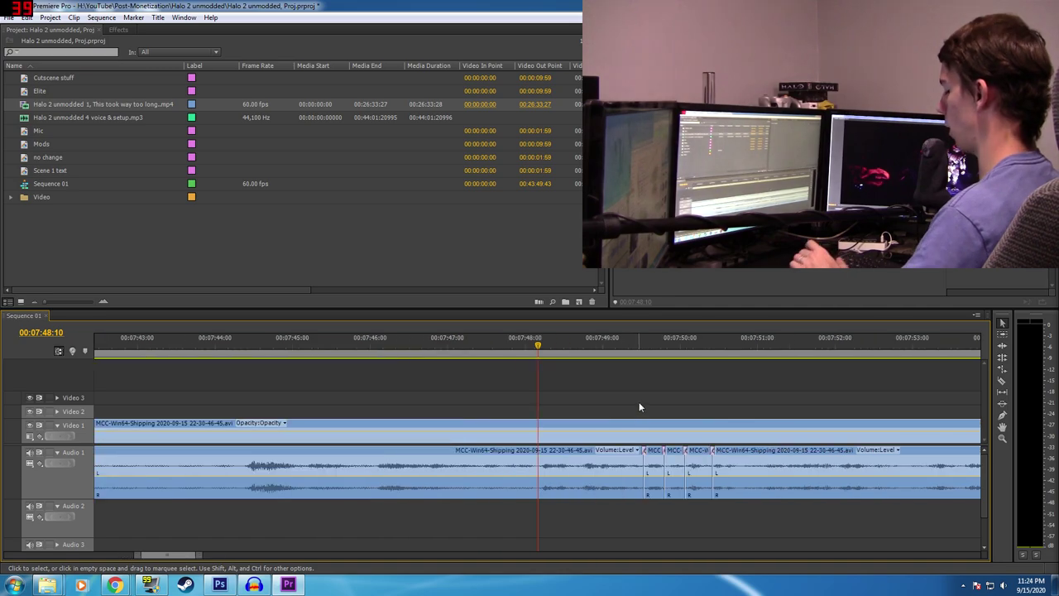
pyautogui.scroll(-3, 639, 404)
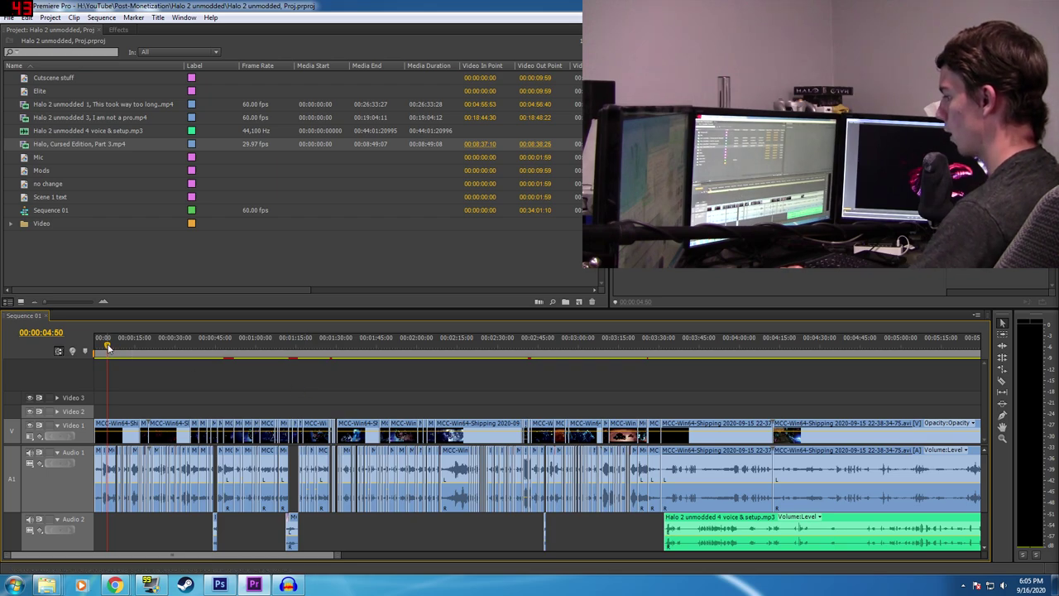
# - Review the edited opening cutscene from the beginning, scrubbing from 00:00:09:51 to 00:00:56:54 and playing on from there
pyautogui.press('=')
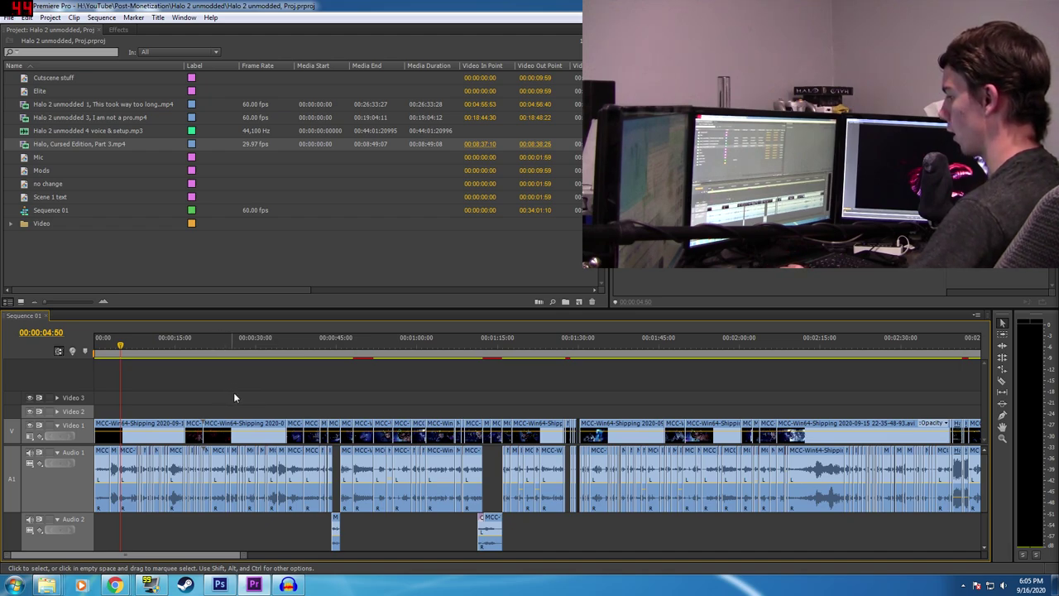
pyautogui.press('space')
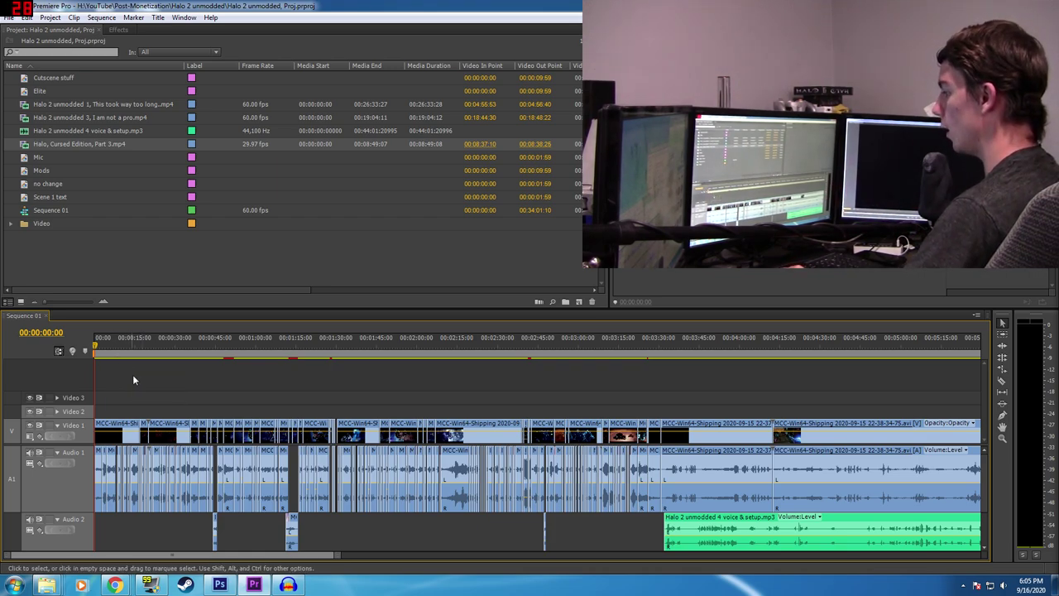
pyautogui.click(123, 346)
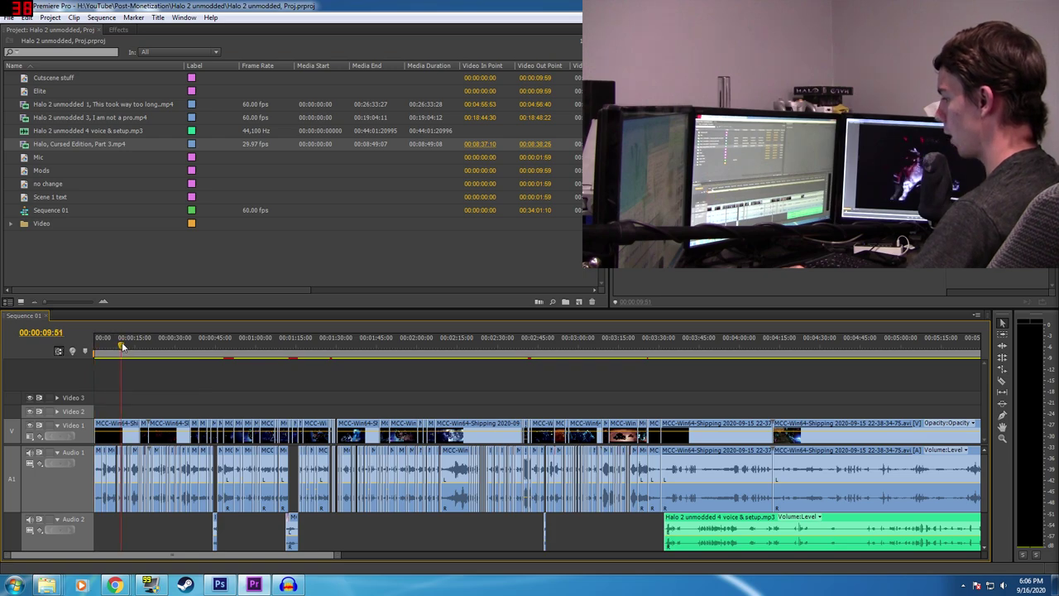
pyautogui.moveTo(122, 346); pyautogui.dragTo(247, 358)
pyautogui.press('=')
pyautogui.press('=')
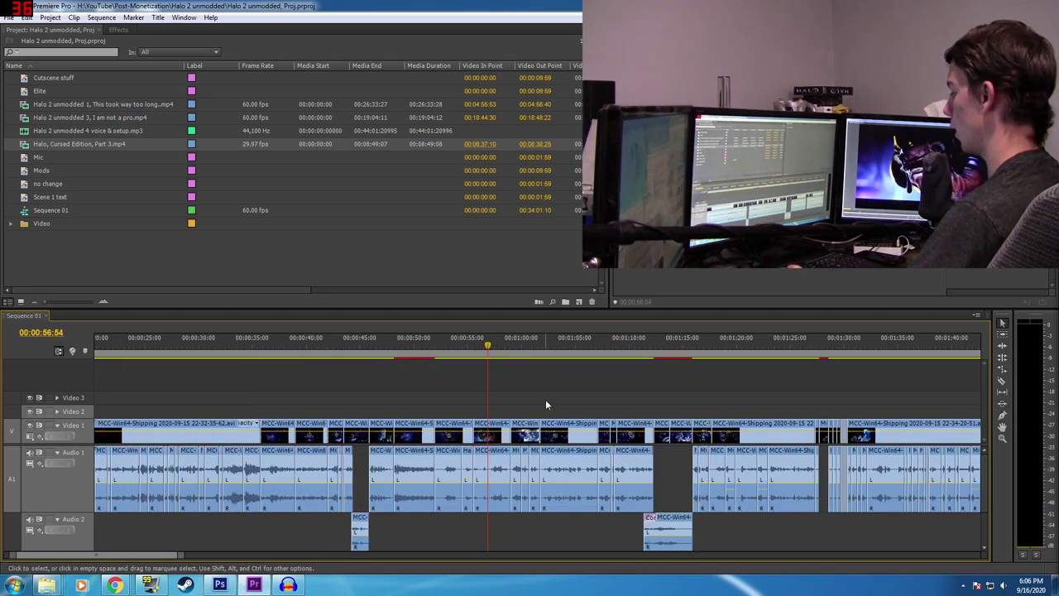
pyautogui.press('space')
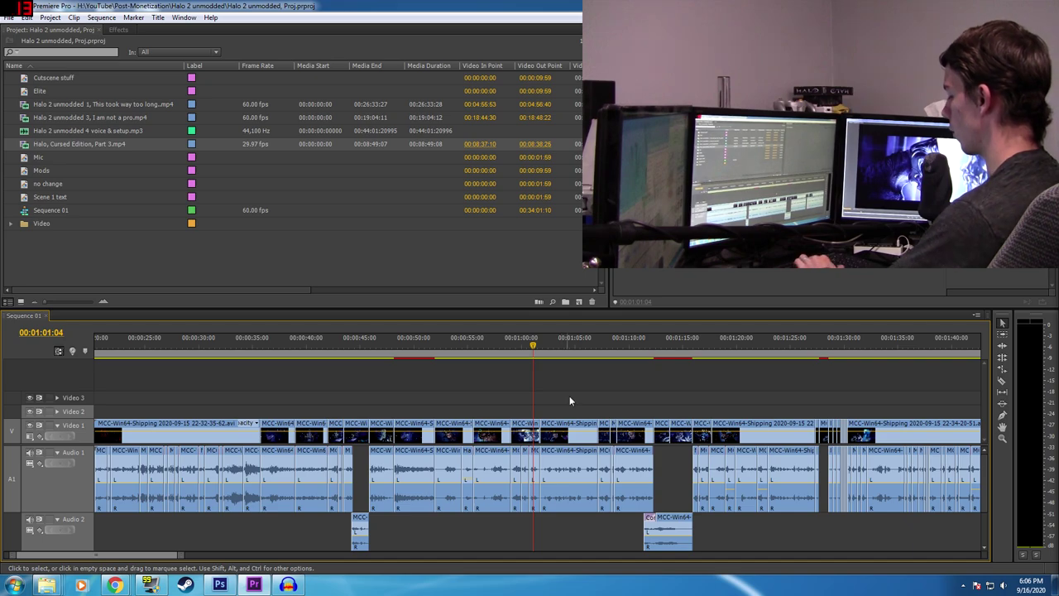
# - Examine the crossfaded Audio 1 cuts around 00:01:00:45 in close-up
pyautogui.press('-')
pyautogui.press('-')
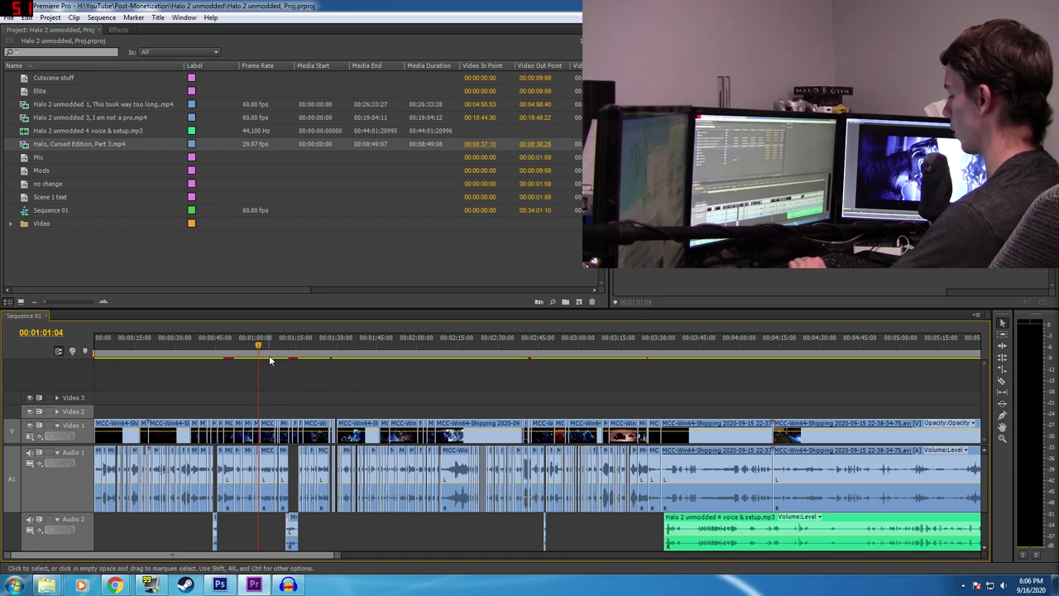
pyautogui.press('=')
pyautogui.press('=')
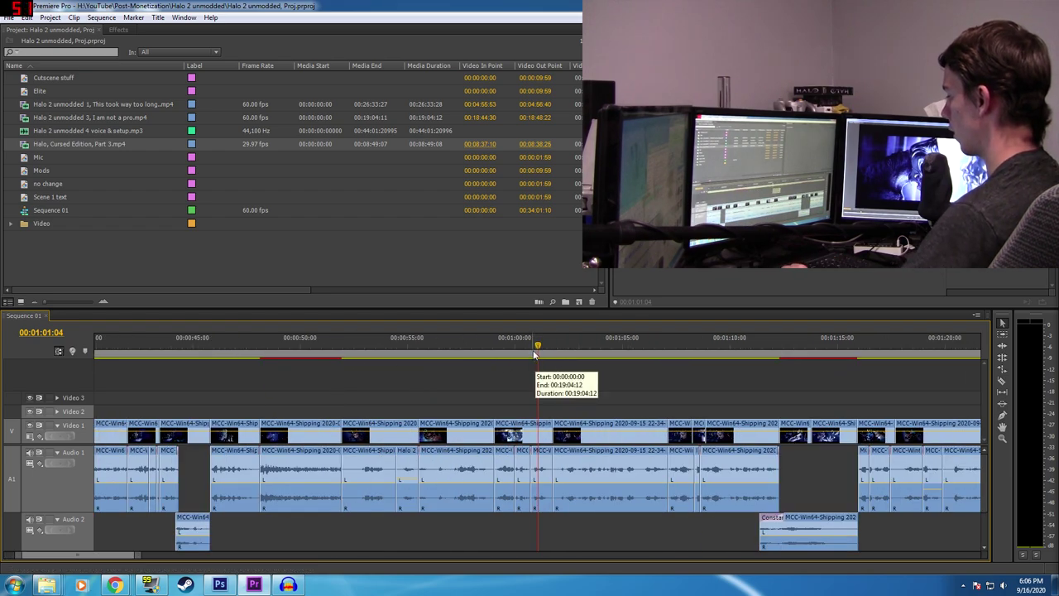
pyautogui.click(531, 353)
pyautogui.press('=')
pyautogui.press('=')
pyautogui.press('=')
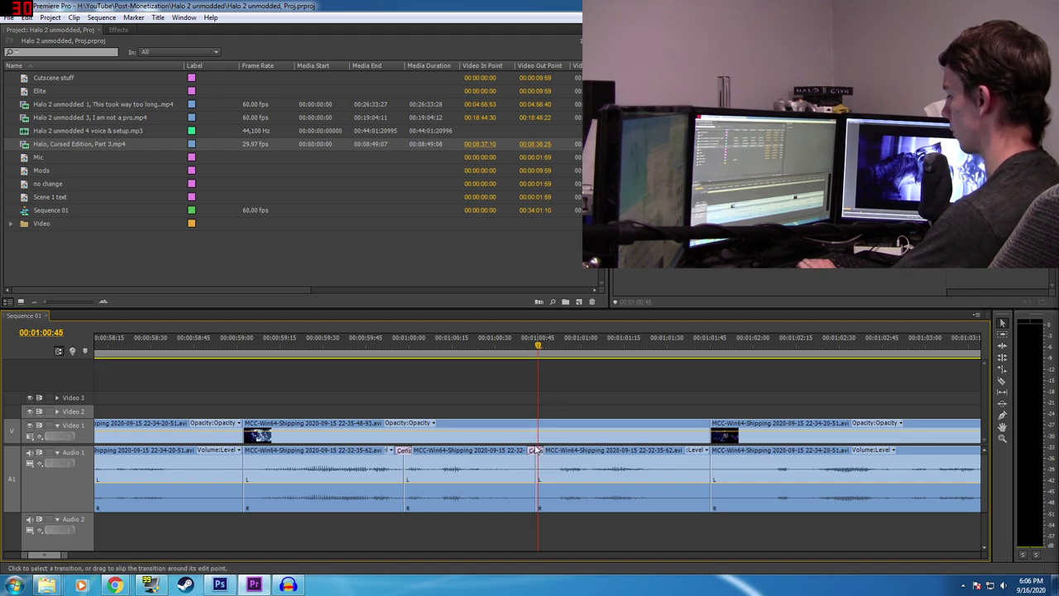
# - Replay the spliced dialogue around 00:01:00 to hear how the cuts blend
pyautogui.press('-')
pyautogui.press('-')
pyautogui.press('-')
pyautogui.press('-')
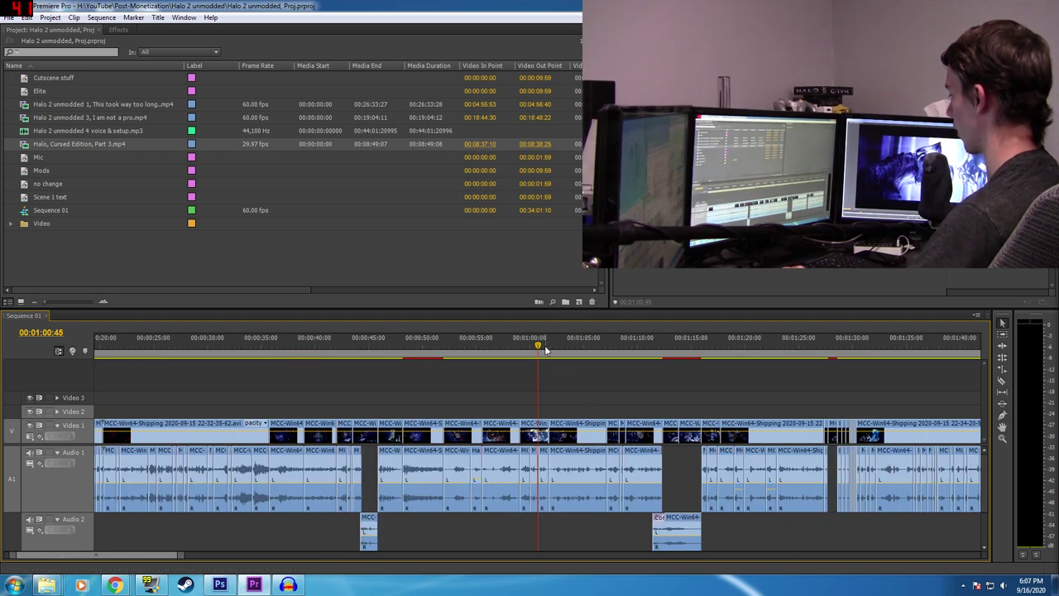
pyautogui.moveTo(546, 349); pyautogui.dragTo(530, 348)
pyautogui.press('space')
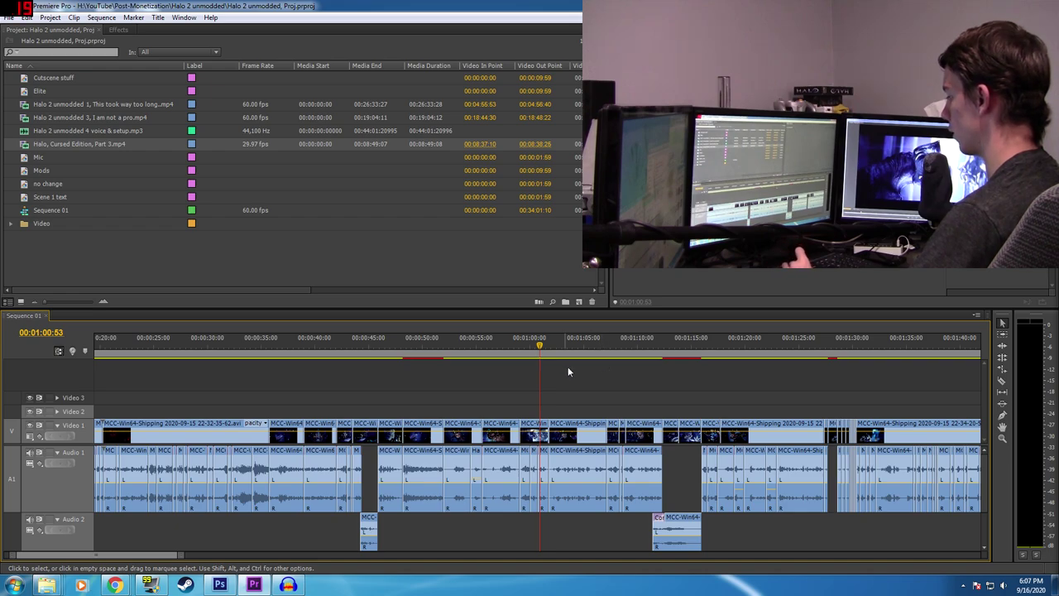
# - Play the dialogue around 00:01:08 repeatedly and move on to the start of the Audio 2 clip at 00:01:11:36
pyautogui.click(618, 346)
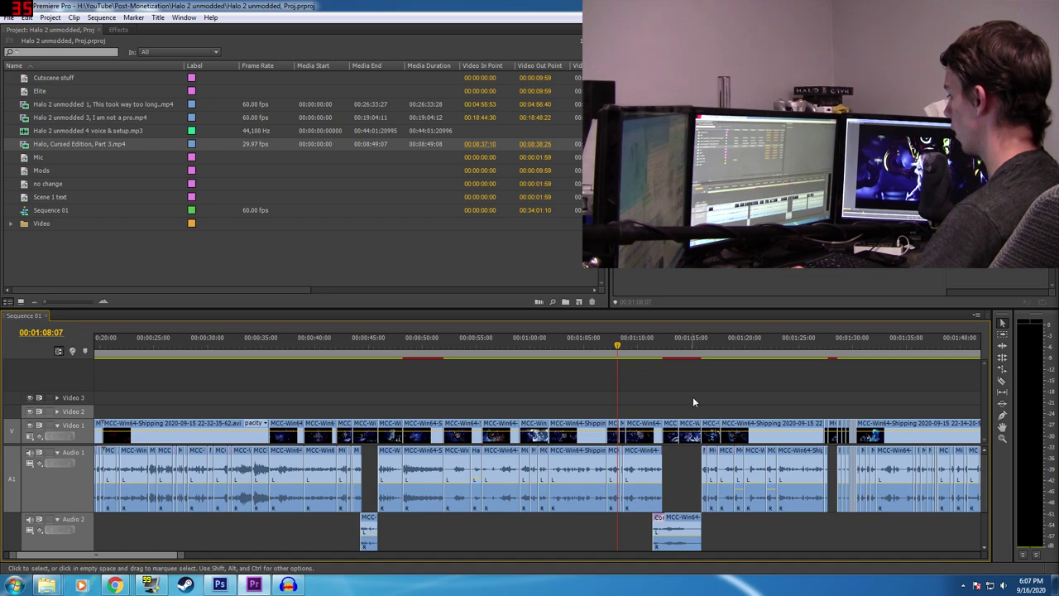
pyautogui.scroll(-6, 701, 400)
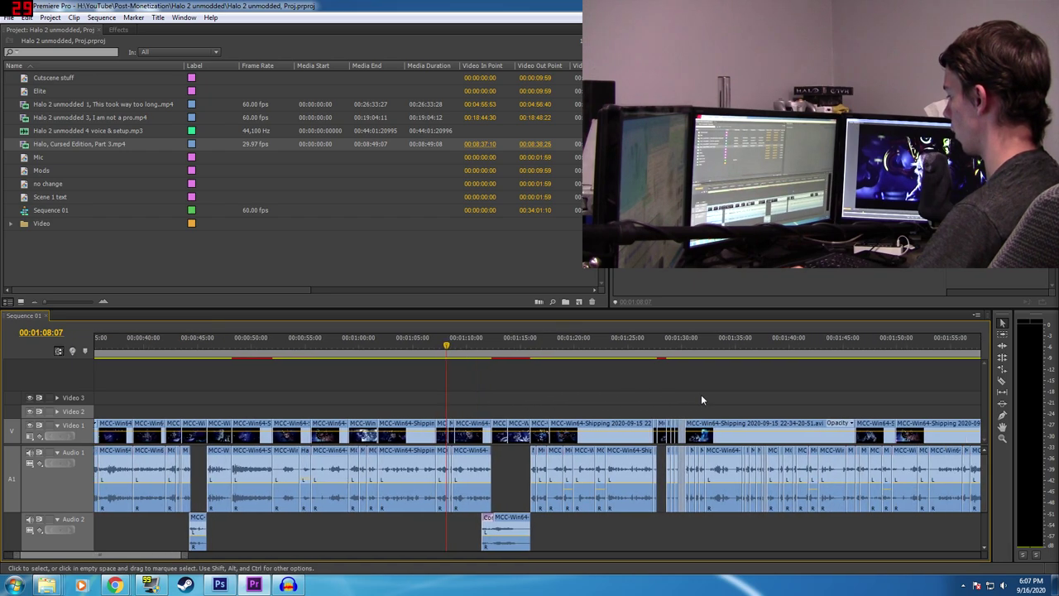
pyautogui.press('space')
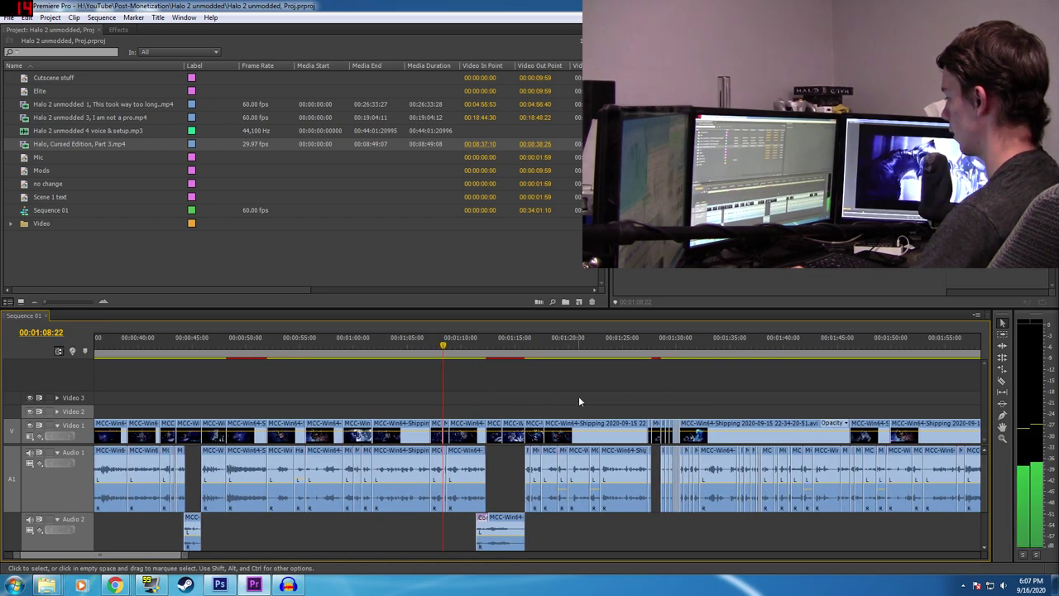
pyautogui.click(422, 395)
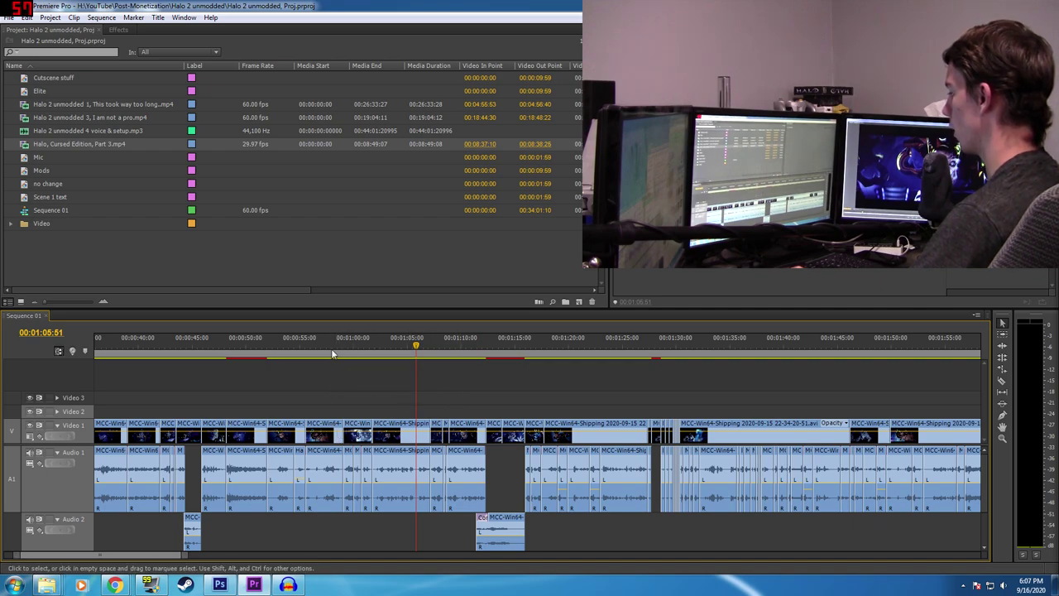
pyautogui.moveTo(346, 346); pyautogui.dragTo(417, 351)
pyautogui.press('space')
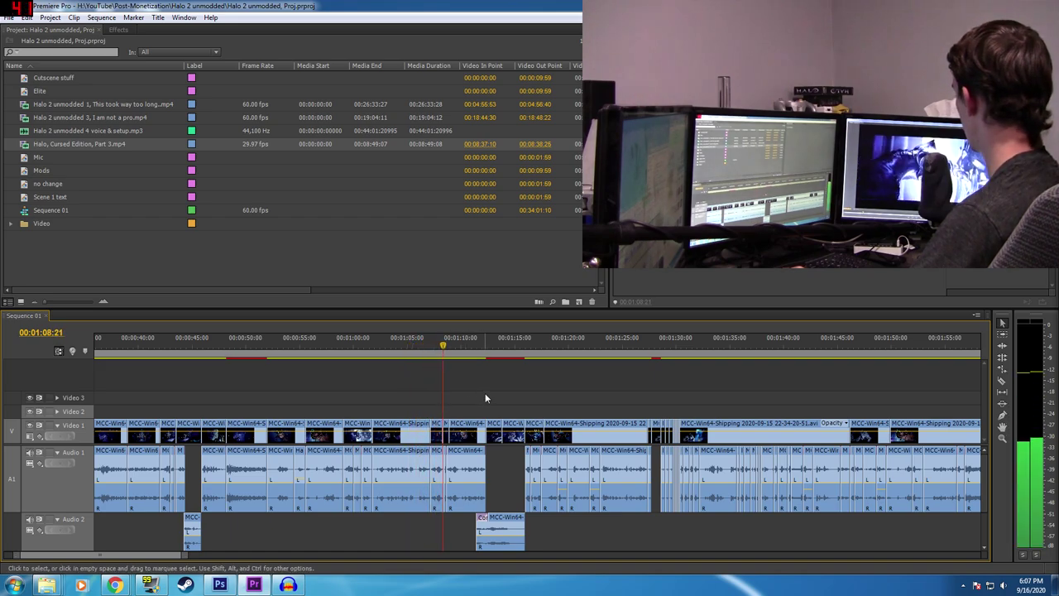
pyautogui.press('space')
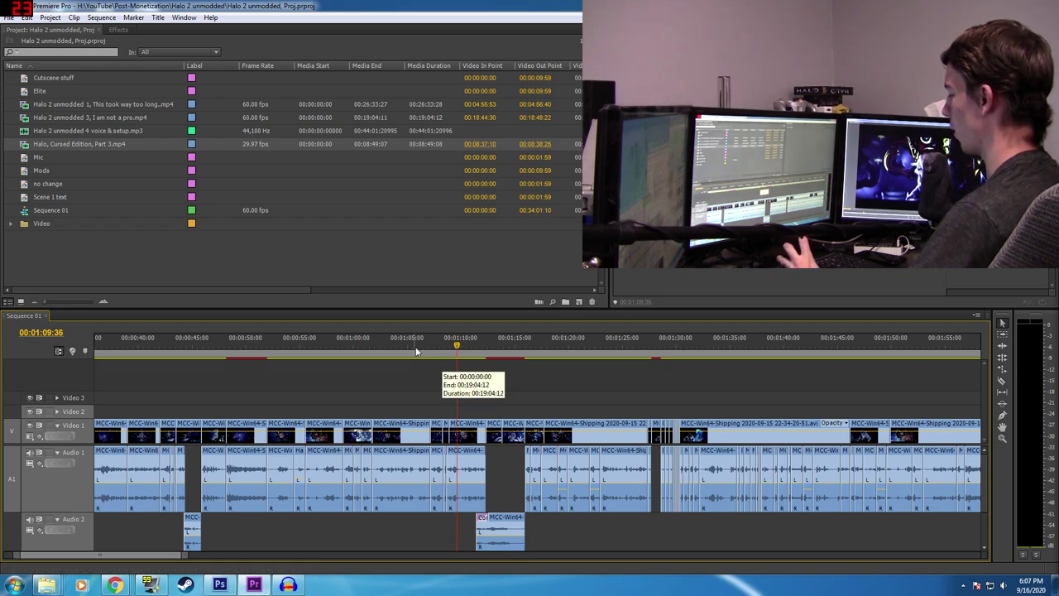
pyautogui.moveTo(416, 347); pyautogui.dragTo(478, 364)
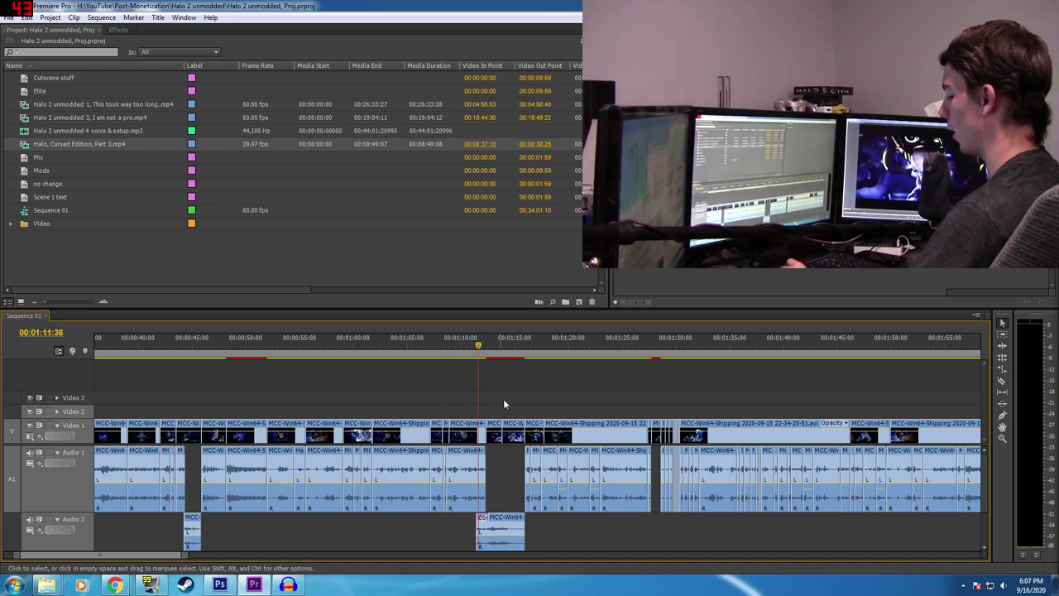
# - Scrub ahead to 00:01:38:11 and examine the densely cut Audio 1 pieces around 00:01:37:18
pyautogui.moveTo(484, 356); pyautogui.dragTo(622, 357)
pyautogui.press('-')
pyautogui.press('-')
pyautogui.press('-')
pyautogui.press('-')
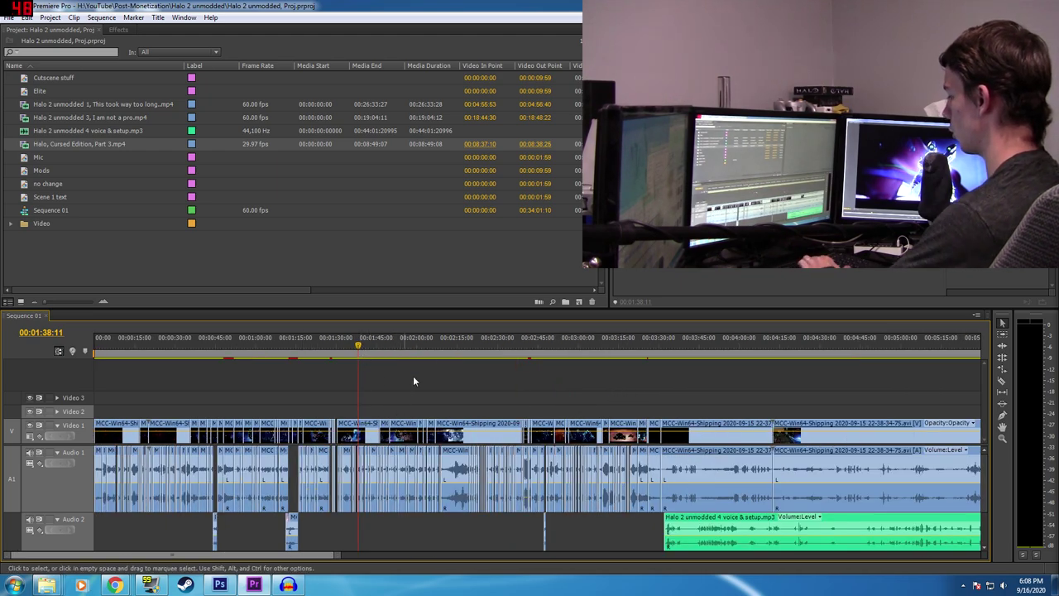
pyautogui.press('=')
pyautogui.press('=')
pyautogui.press('=')
pyautogui.press('=')
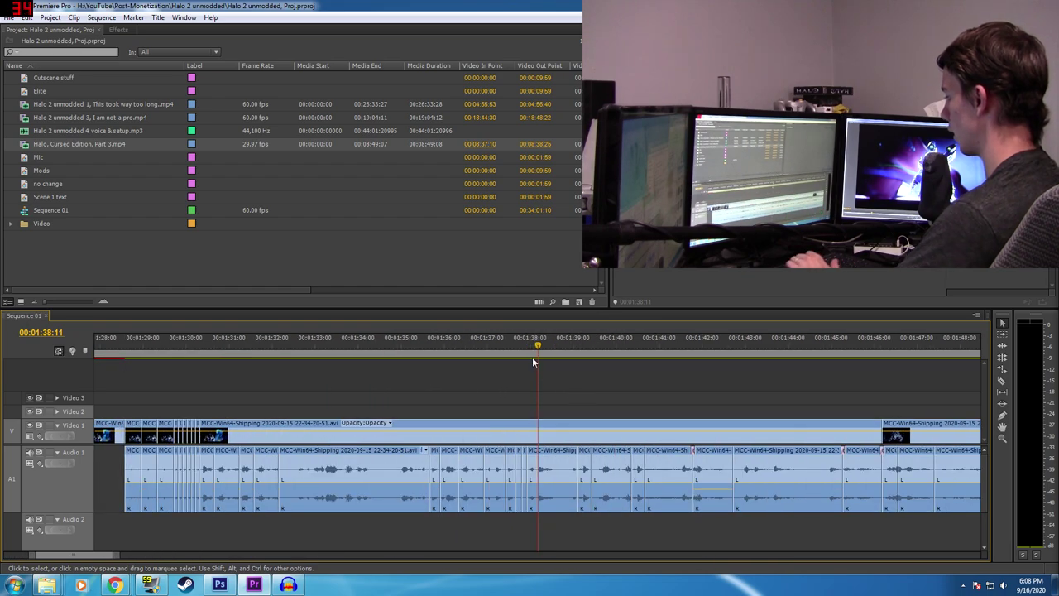
pyautogui.moveTo(537, 349); pyautogui.dragTo(503, 352)
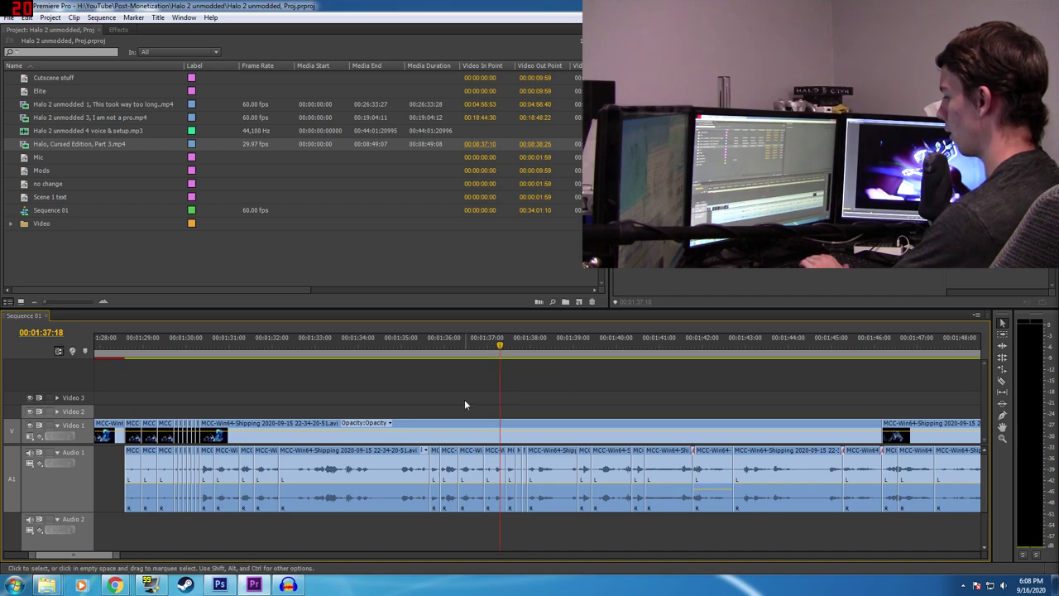
pyautogui.press('-')
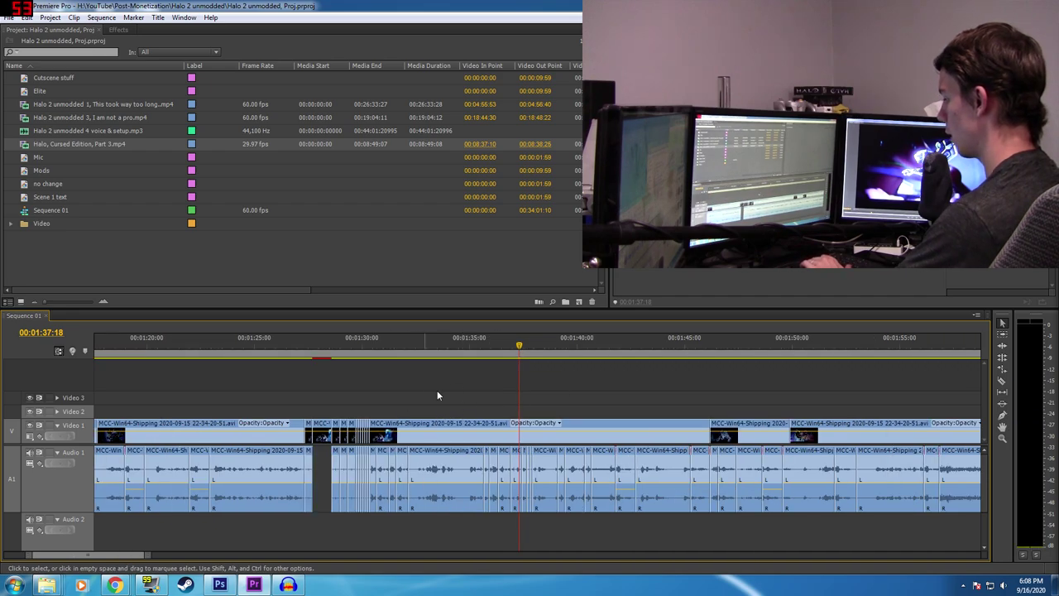
pyautogui.press('=')
pyautogui.press('=')
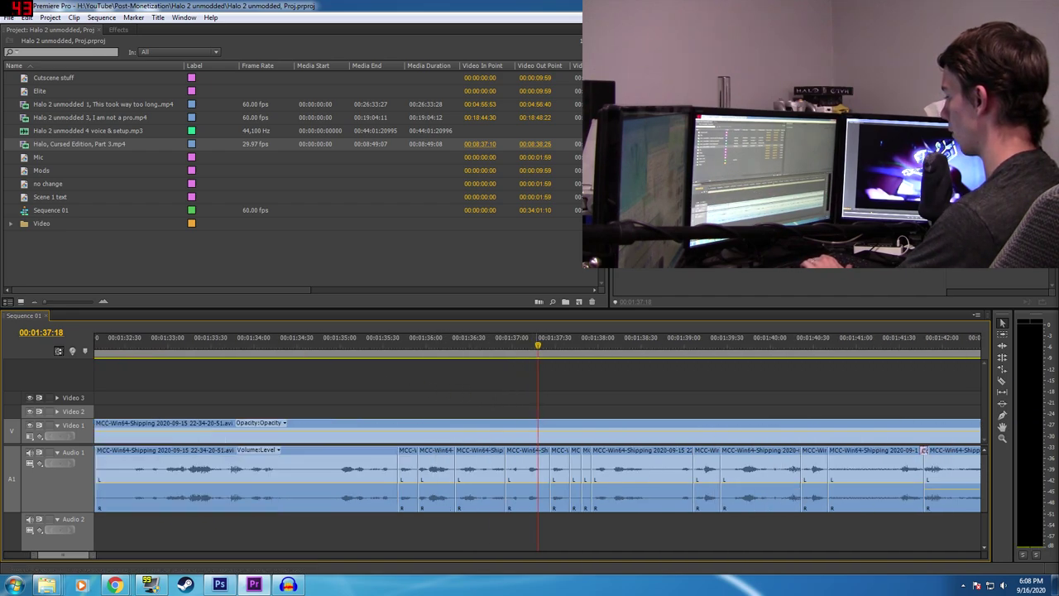
pyautogui.press('-')
pyautogui.press('=')
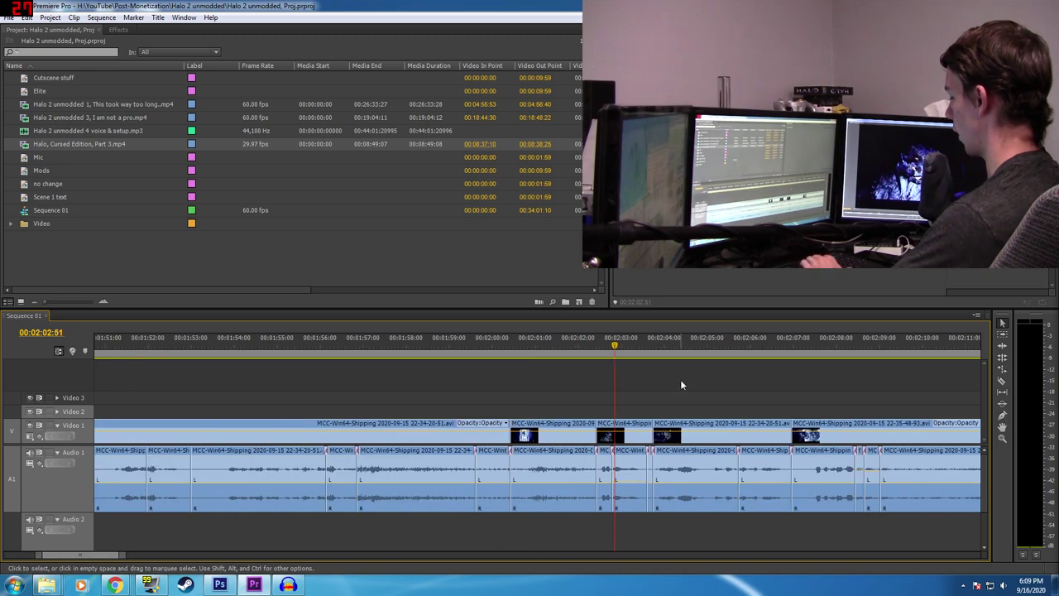
# - Play the Audio 1 cuts from 00:02:02:51 and return to 00:02:03:09
pyautogui.press('=')
pyautogui.press('=')
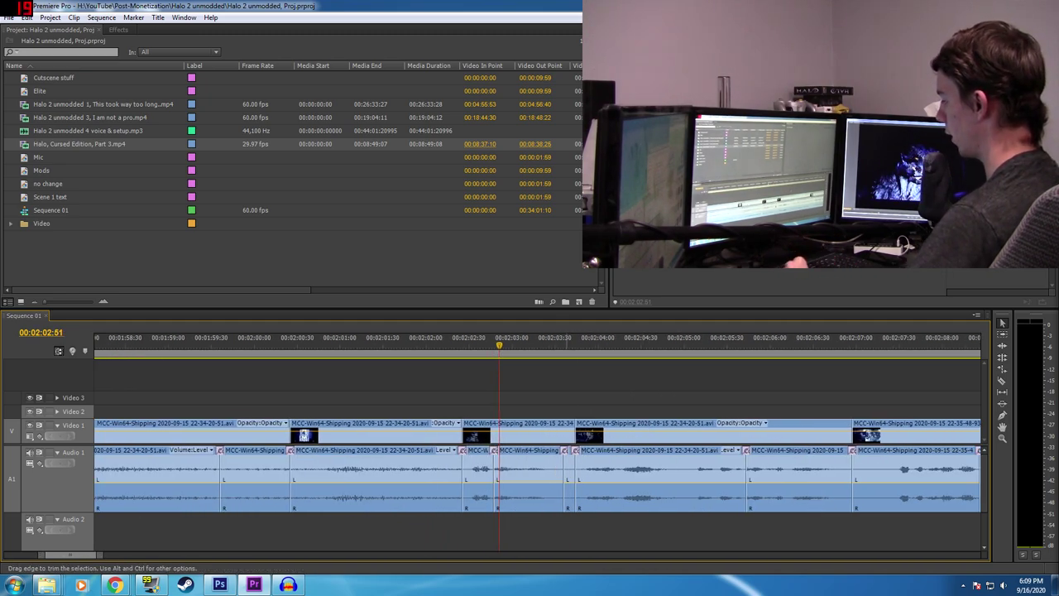
pyautogui.press('space')
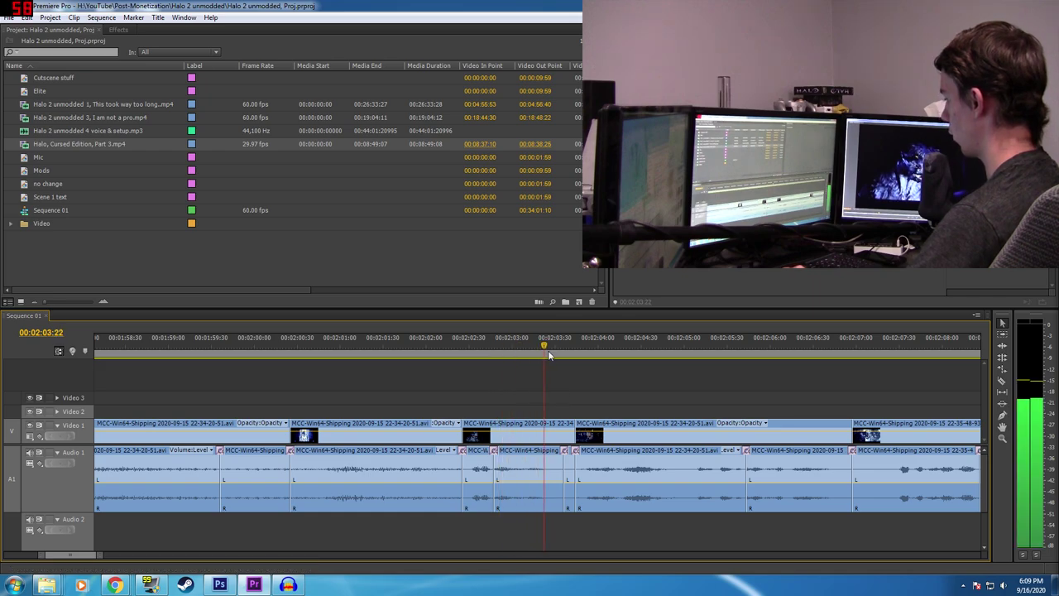
pyautogui.click(526, 356)
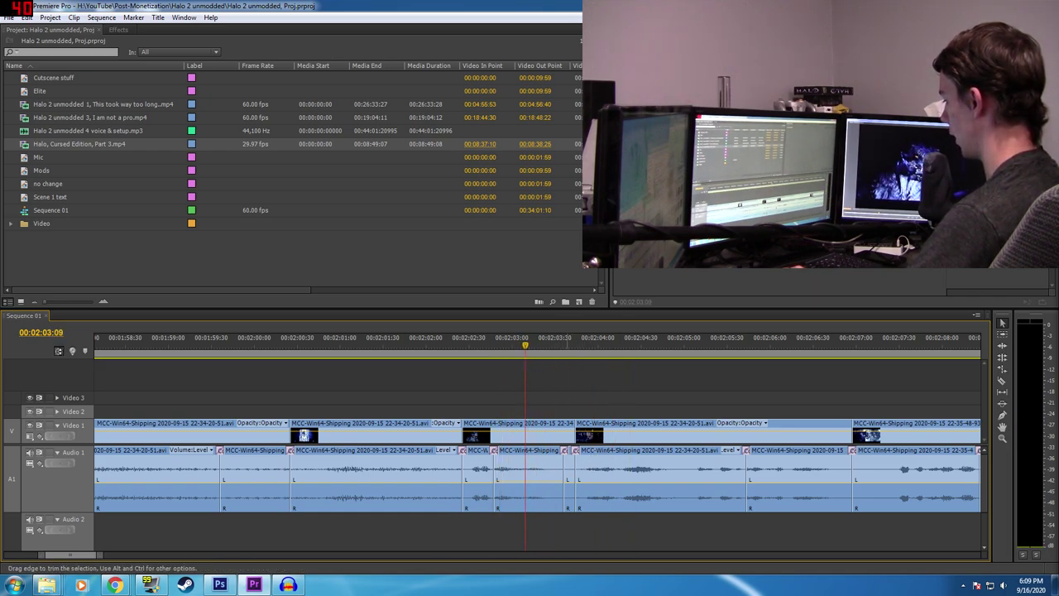
# - Move the tiny Audio 1 piece near 00:02:03:40 to Audio 2 at about 00:02:04:18, extending the preceding clip over the gap
pyautogui.click(553, 472)
pyautogui.click(570, 475)
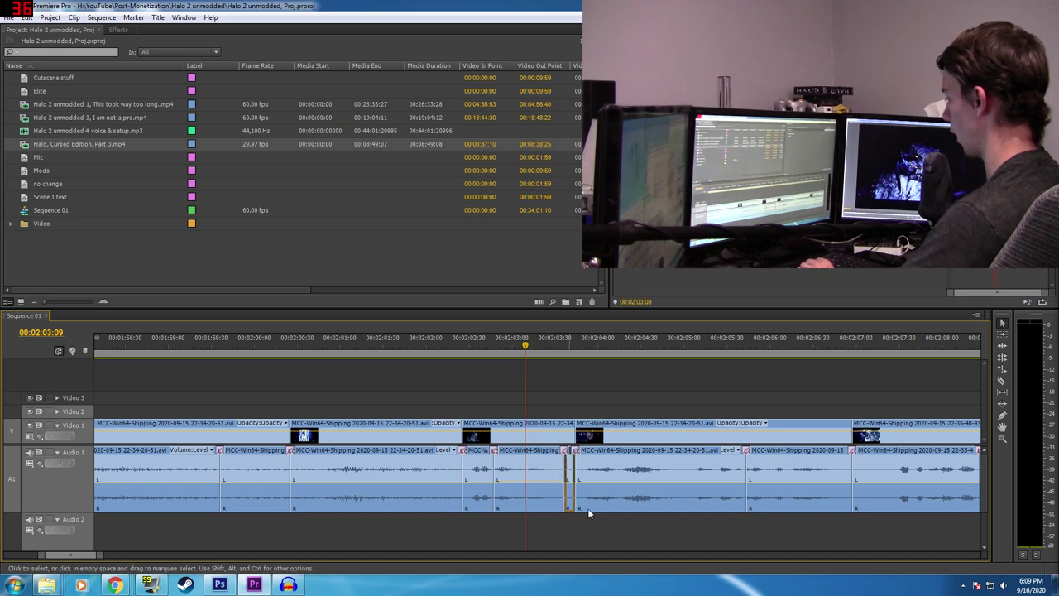
pyautogui.moveTo(595, 518); pyautogui.dragTo(630, 532)
pyautogui.click(577, 344)
pyautogui.press('=')
pyautogui.press('=')
pyautogui.press('-')
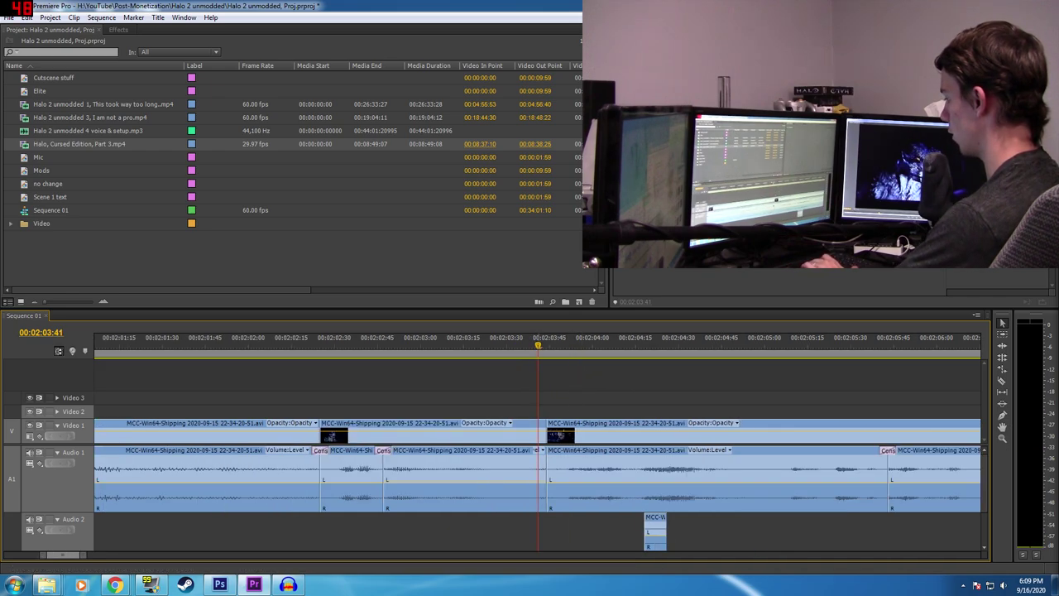
# - Replay the audio from about 00:02:03 to hear the line without the tiny piece in place
pyautogui.press('-')
pyautogui.click(485, 342)
pyautogui.press('space')
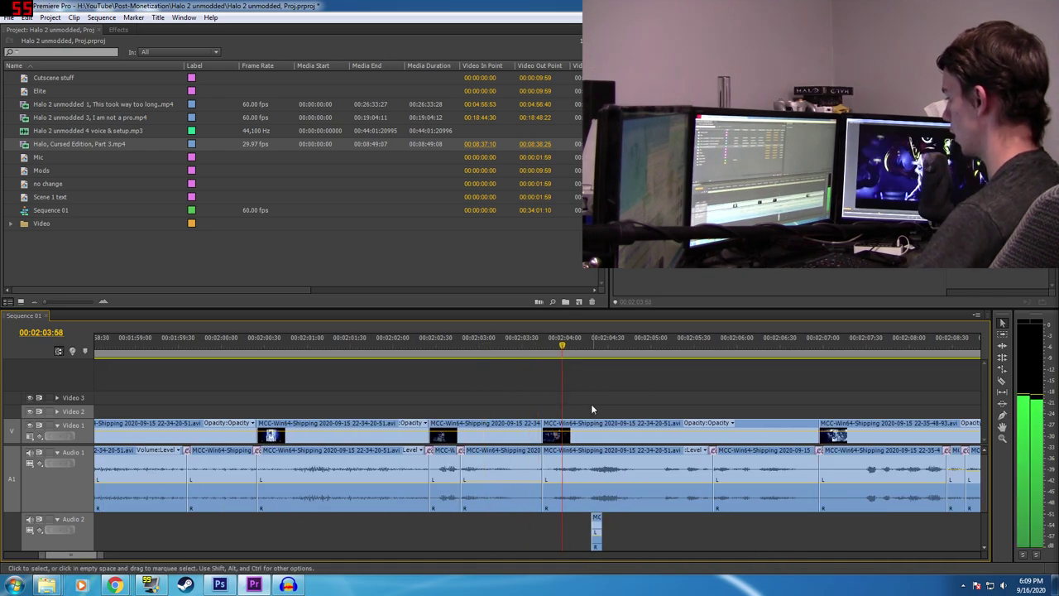
# - Stop playback, return to 00:02:03:21 and undo the relocation of the tiny audio piece and the extension of the preceding clip
pyautogui.press('space')
pyautogui.moveTo(519, 348)
pyautogui.mouseDown()
pyautogui.moveTo(500, 350)
pyautogui.moveTo(539, 352)
pyautogui.moveTo(509, 359)
pyautogui.mouseUp()
pyautogui.hotkey('ctrl', 'z')
pyautogui.hotkey('ctrl', 'z')
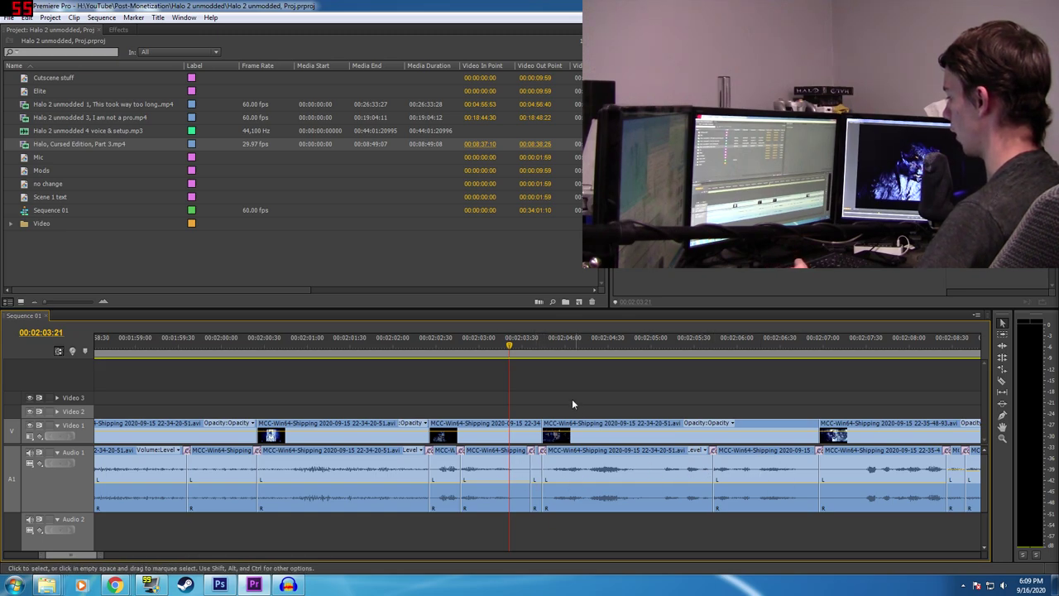
# - Play the restored Audio 1 line from 00:02:02:30 and return to 00:02:03:48
pyautogui.moveTo(535, 354); pyautogui.dragTo(436, 356)
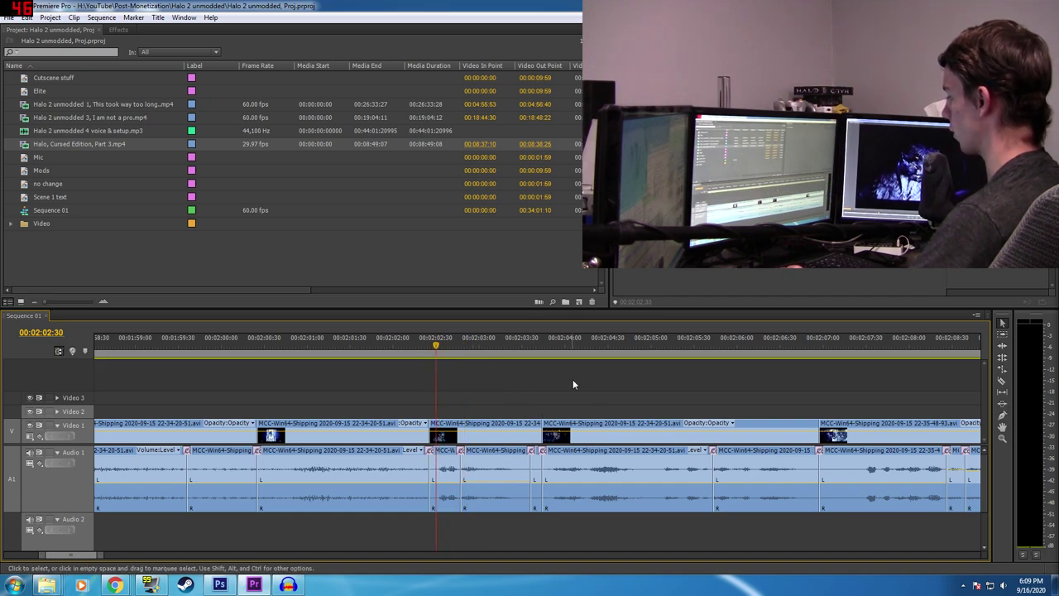
pyautogui.press('space')
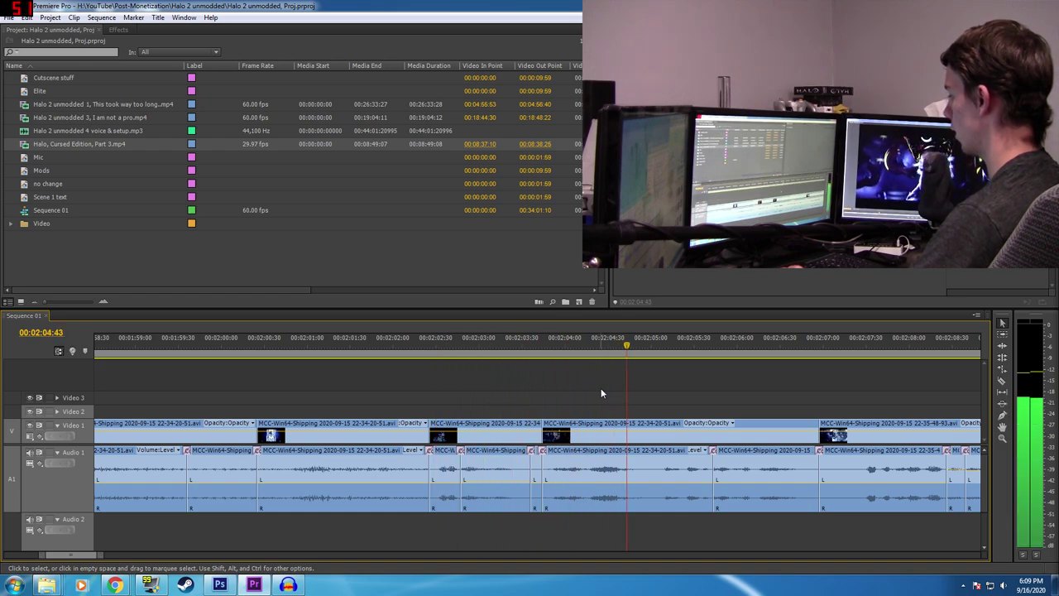
pyautogui.press('space')
pyautogui.moveTo(532, 346); pyautogui.dragTo(556, 361)
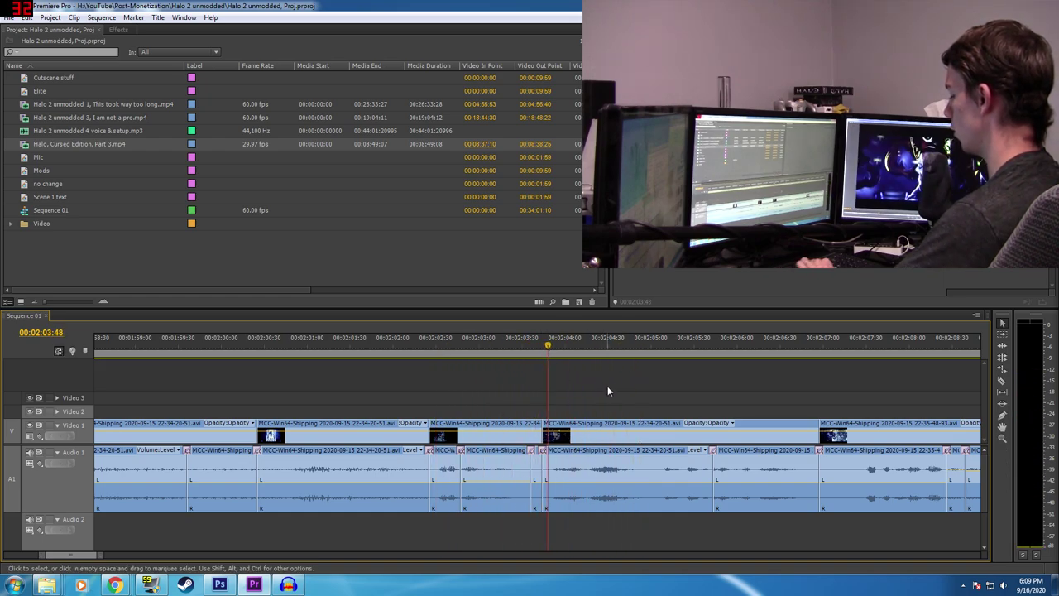
# - Scrub ahead through 00:02:23:58 to 00:02:25:54 and examine the densely cut Audio 1 pieces there
pyautogui.press('-')
pyautogui.press('-')
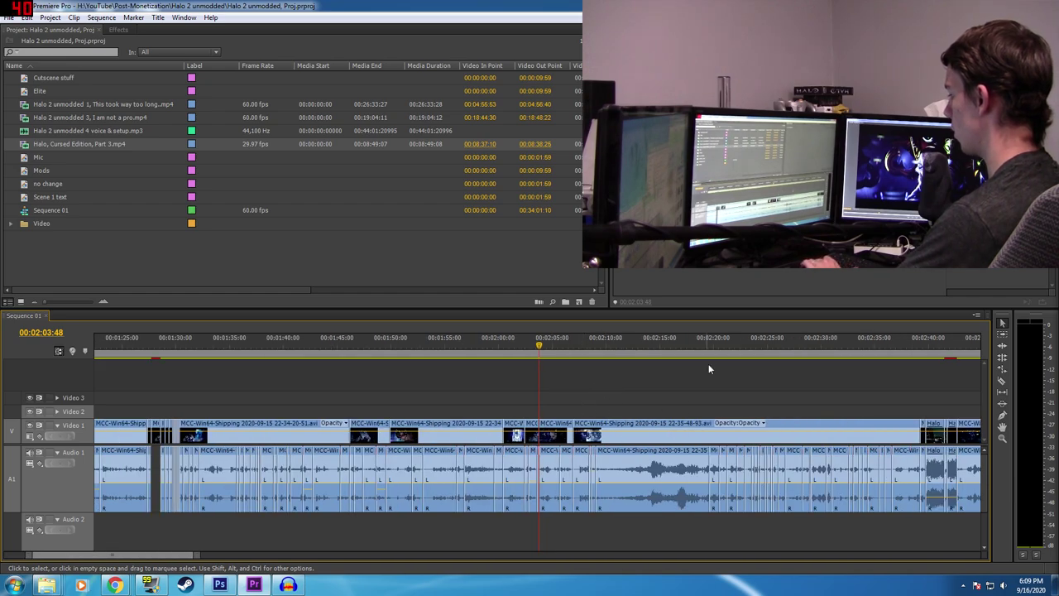
pyautogui.moveTo(709, 361); pyautogui.dragTo(758, 360)
pyautogui.press('=')
pyautogui.press('=')
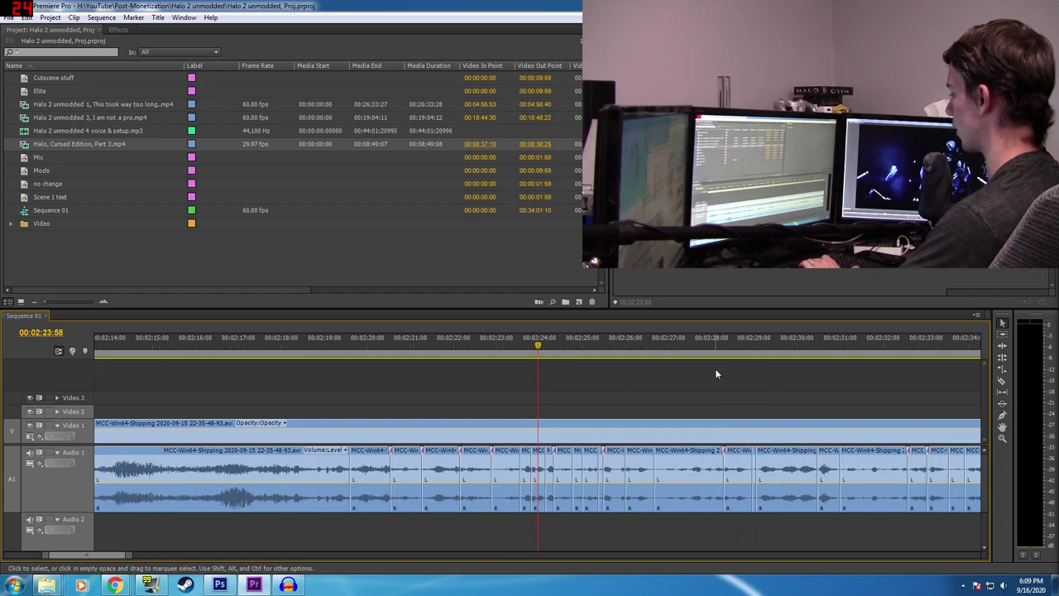
pyautogui.press('-')
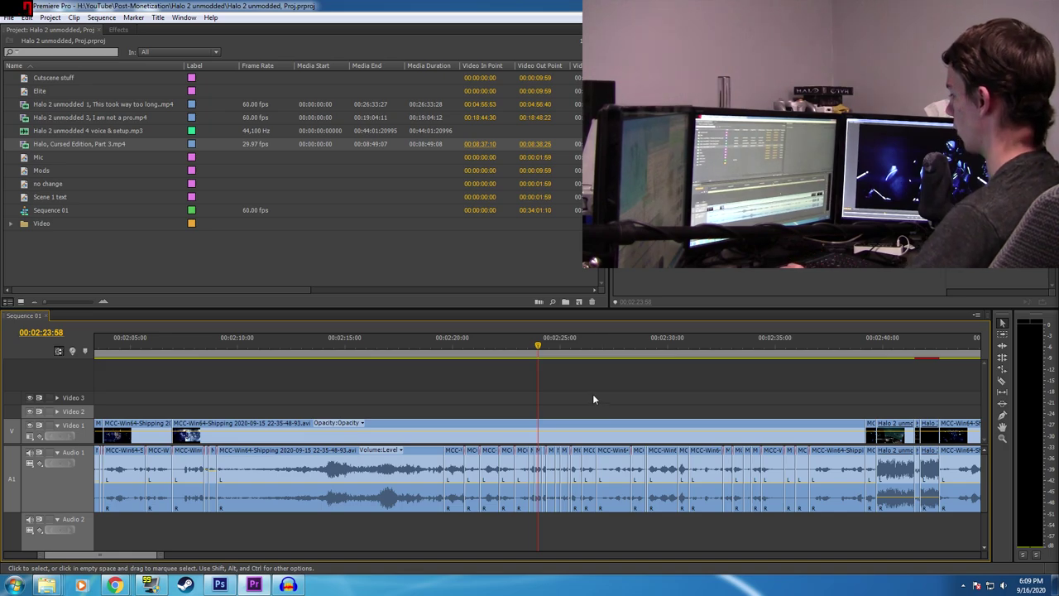
pyautogui.moveTo(488, 357); pyautogui.dragTo(580, 361)
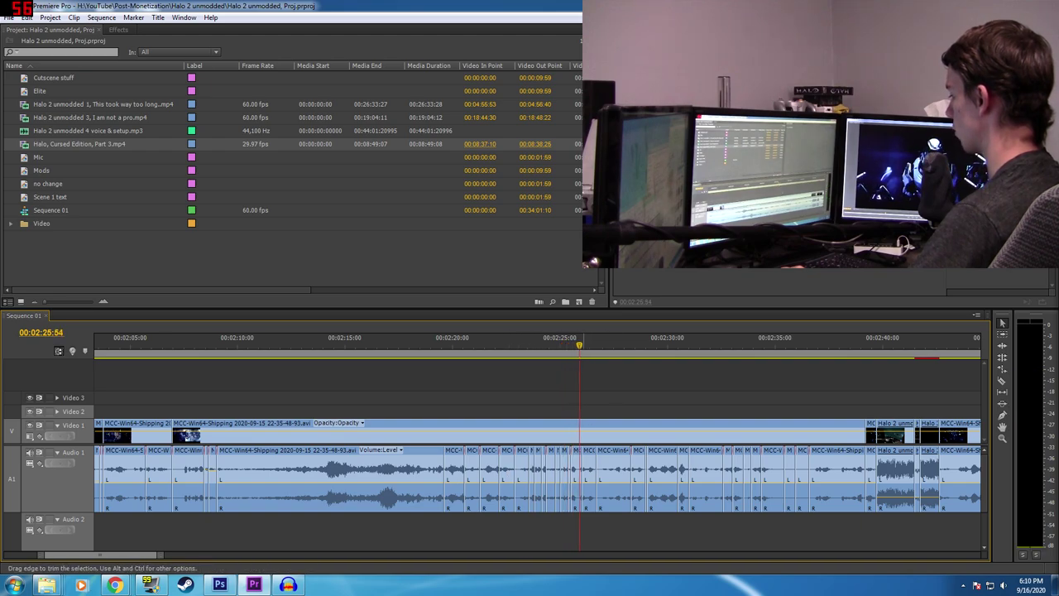
pyautogui.scroll(-3, 616, 402)
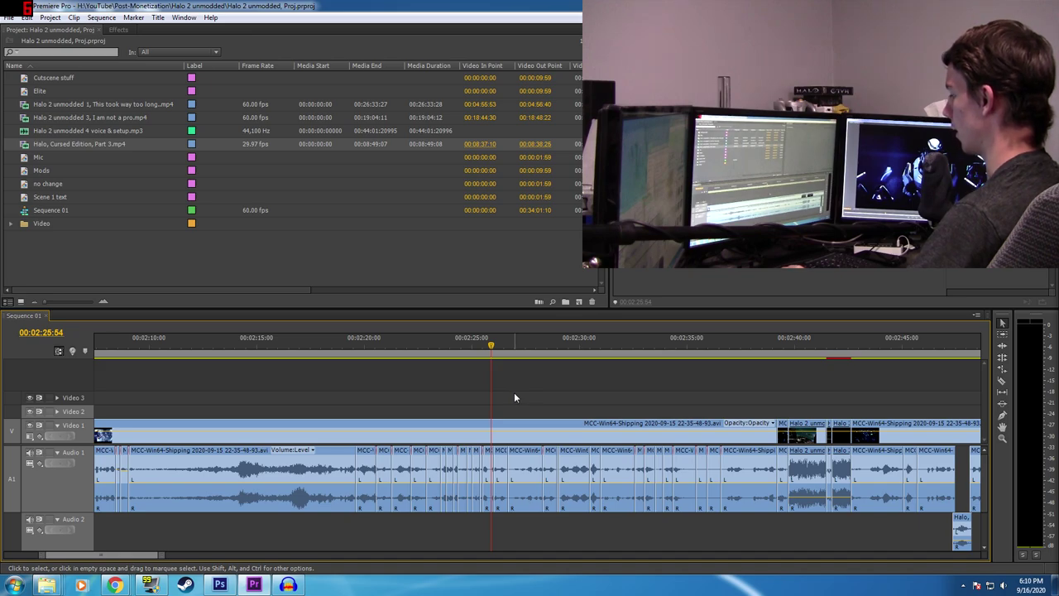
# - Play the end of the cutscene from 00:03:23:39 into the fade to black, and return to 00:03:26:39
pyautogui.press('-')
pyautogui.press('-')
pyautogui.click(682, 340)
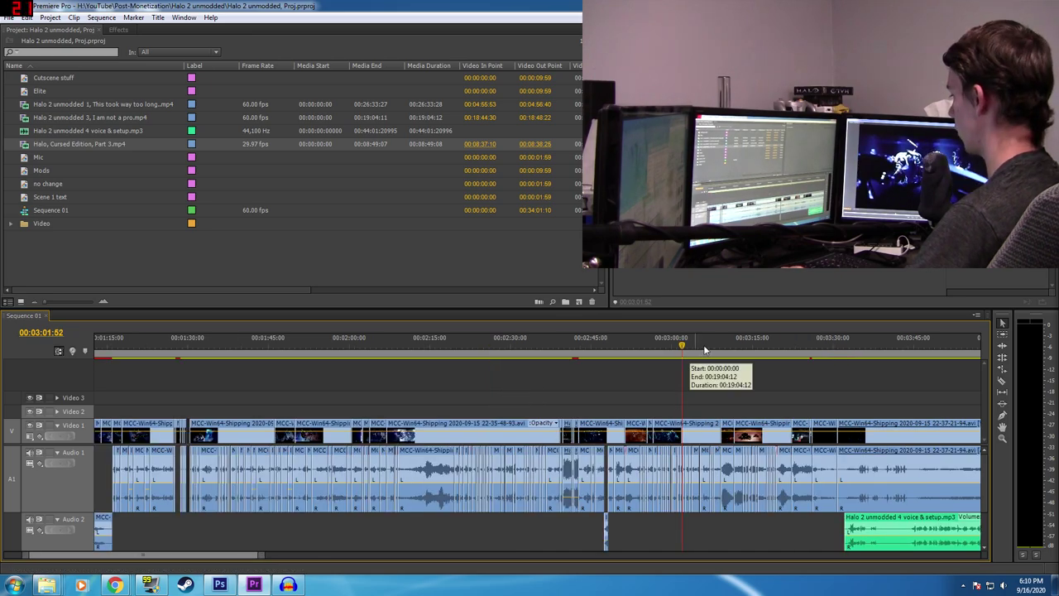
pyautogui.moveTo(704, 349); pyautogui.dragTo(775, 354)
pyautogui.press('=')
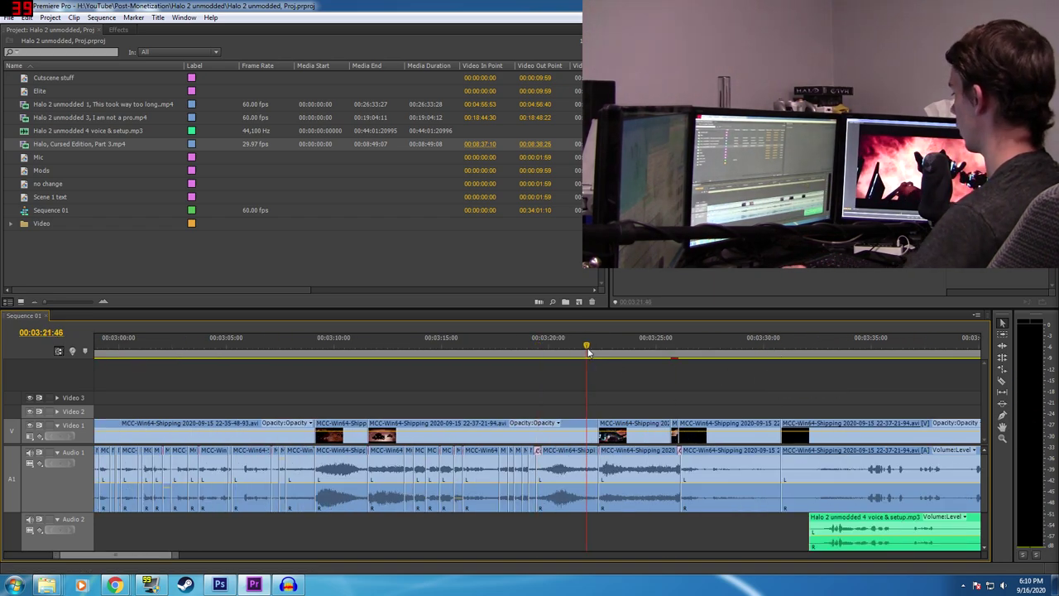
pyautogui.moveTo(589, 353); pyautogui.dragTo(628, 364)
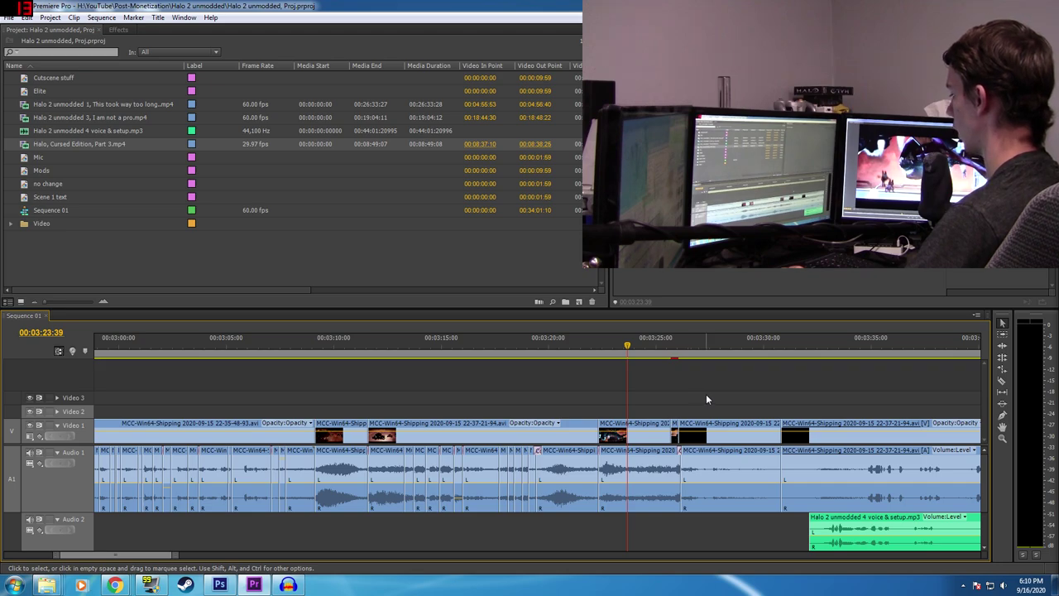
pyautogui.press('space')
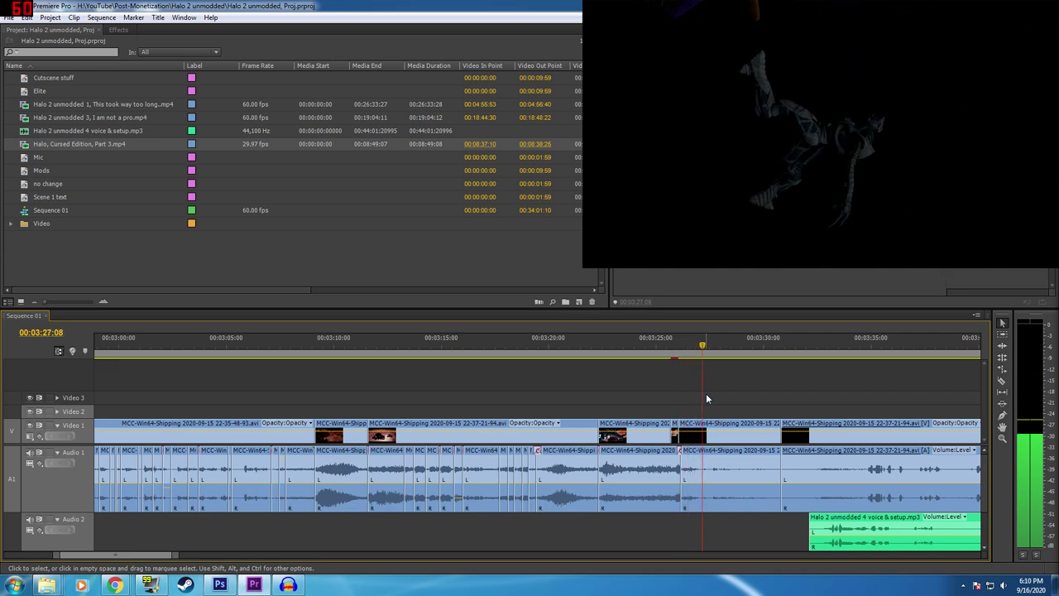
pyautogui.press('space')
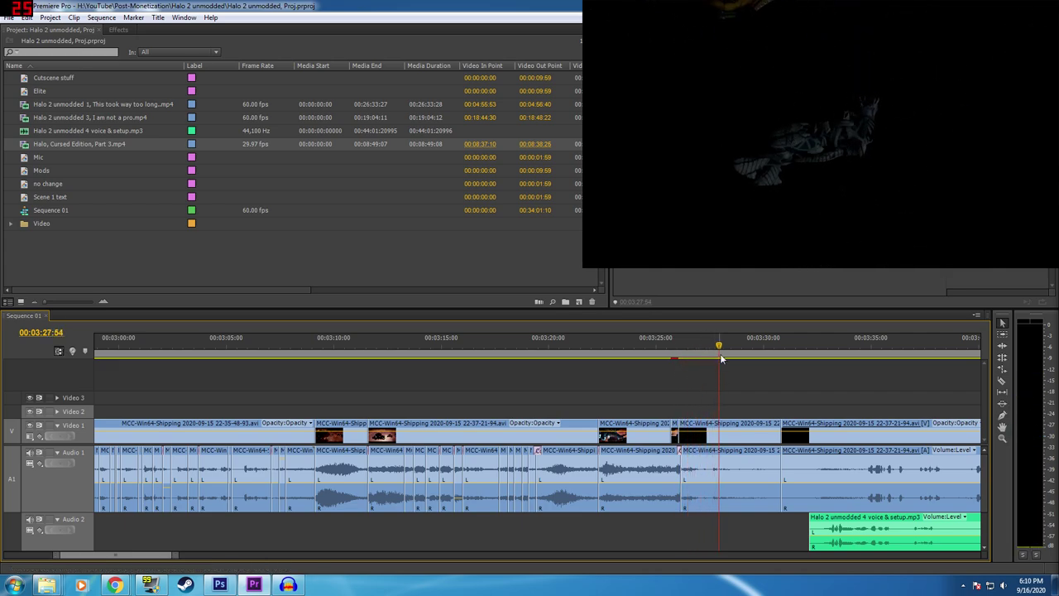
pyautogui.moveTo(721, 354); pyautogui.dragTo(692, 362)
# - Examine the whole sequence and the gameplay clips with their voice track around 00:11:09:44
pyautogui.press('-')
pyautogui.press('-')
pyautogui.press('-')
pyautogui.press('-')
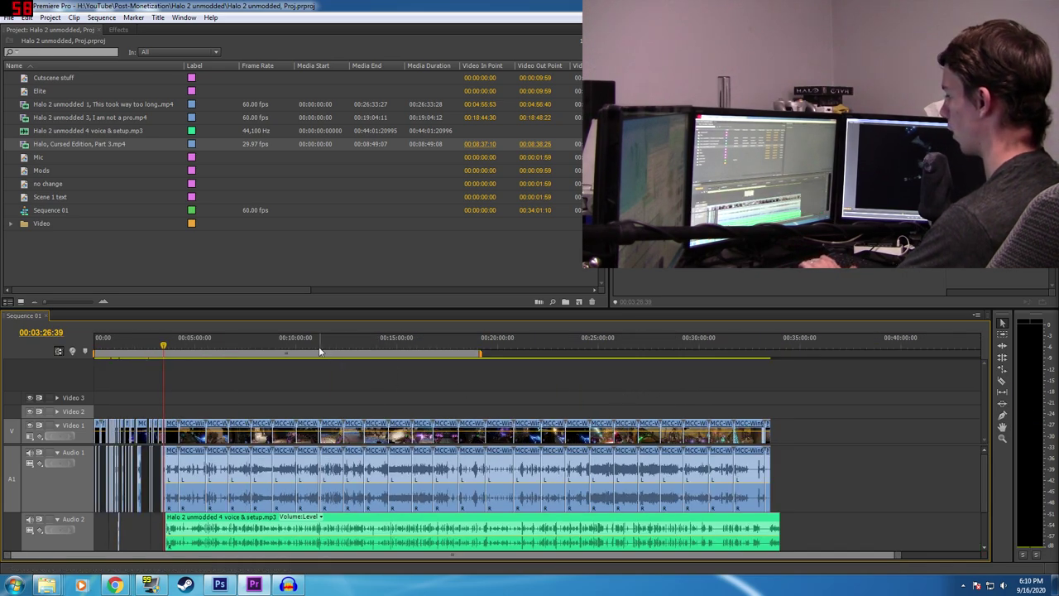
pyautogui.press('=')
pyautogui.press('=')
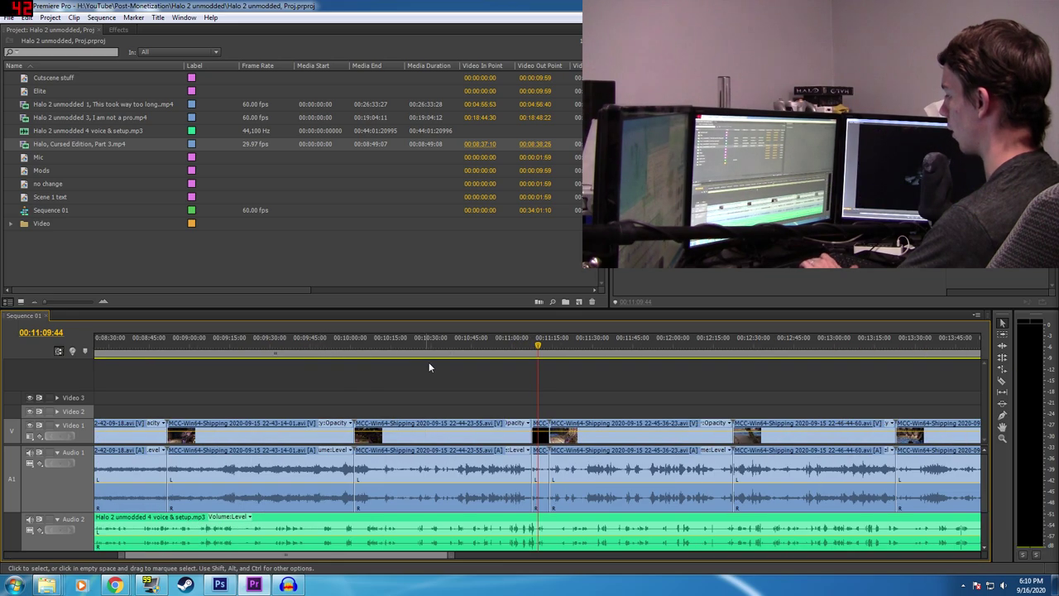
# - Go back to 00:03:23:33 and play the closing cutscene shot up to 00:03:25:10
pyautogui.press('-')
pyautogui.press('-')
pyautogui.moveTo(210, 346); pyautogui.dragTo(163, 347)
pyautogui.press('=')
pyautogui.press('=')
pyautogui.press('=')
pyautogui.press('=')
pyautogui.press('=')
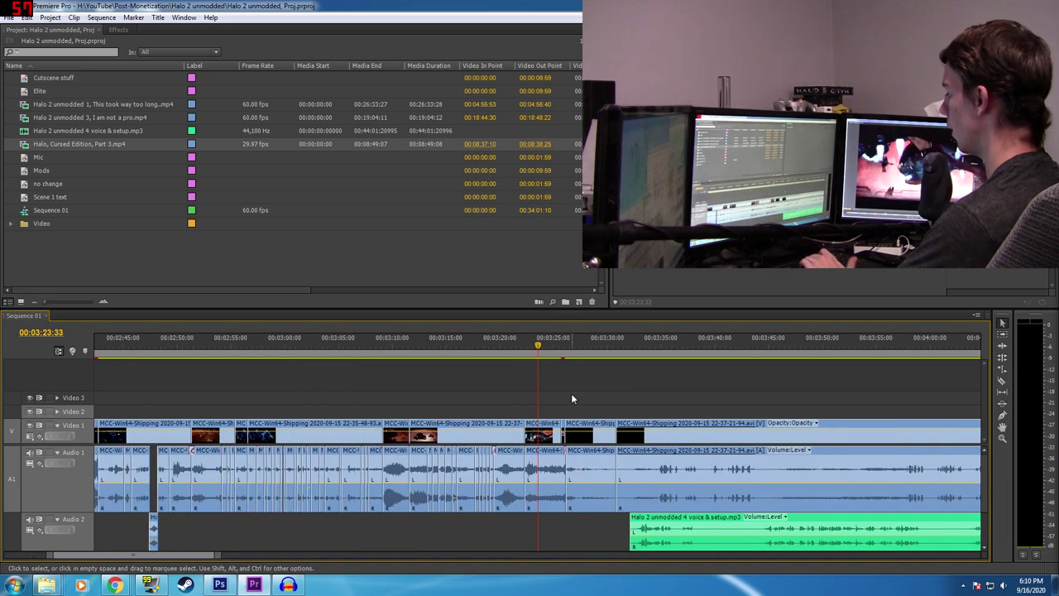
pyautogui.press('space')
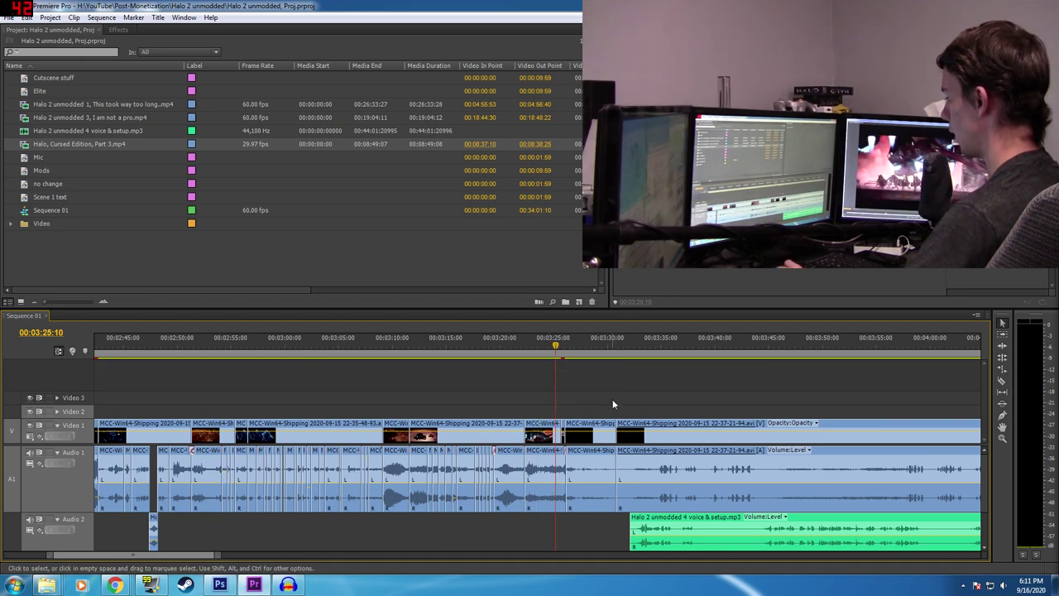
# - Play the start of the gameplay and voice-over from 00:03:29:58 and scrub back to 00:03:30:47
pyautogui.press('-')
pyautogui.press('-')
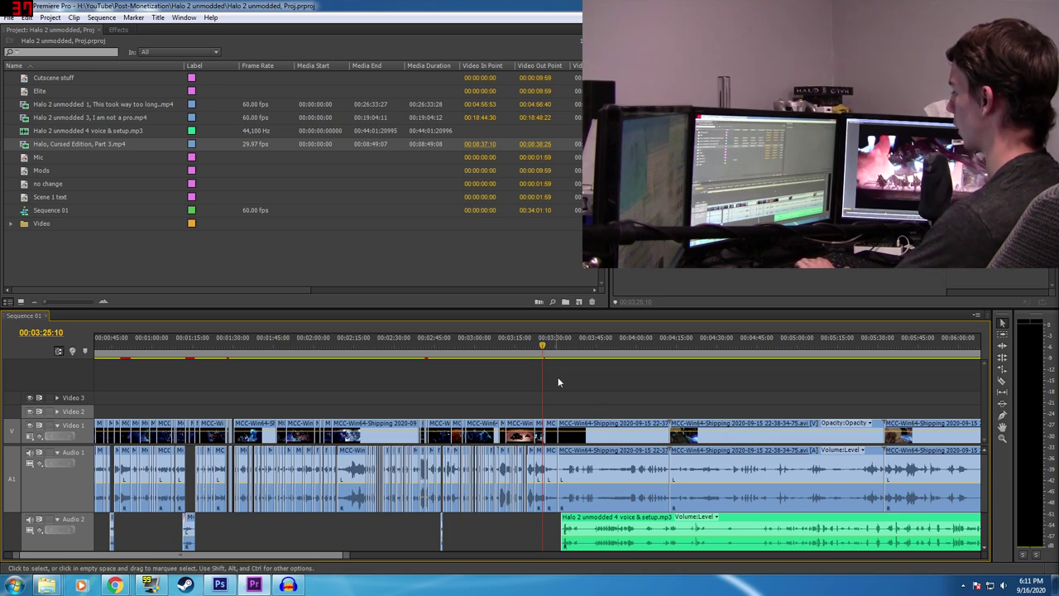
pyautogui.press('-')
pyautogui.press('-')
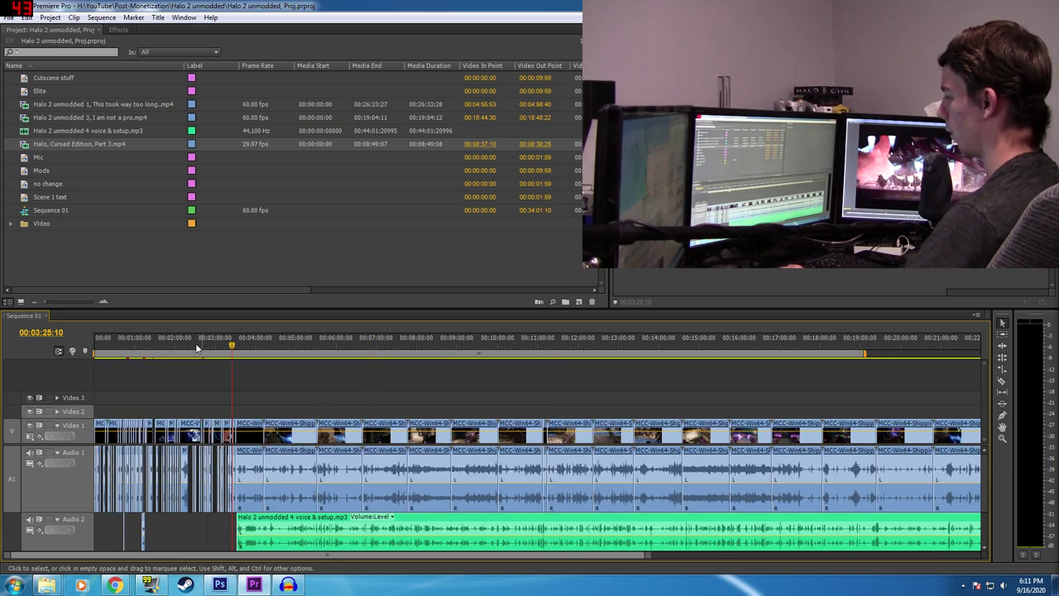
pyautogui.click(235, 348)
pyautogui.click(235, 347)
pyautogui.press('=')
pyautogui.press('=')
pyautogui.press('=')
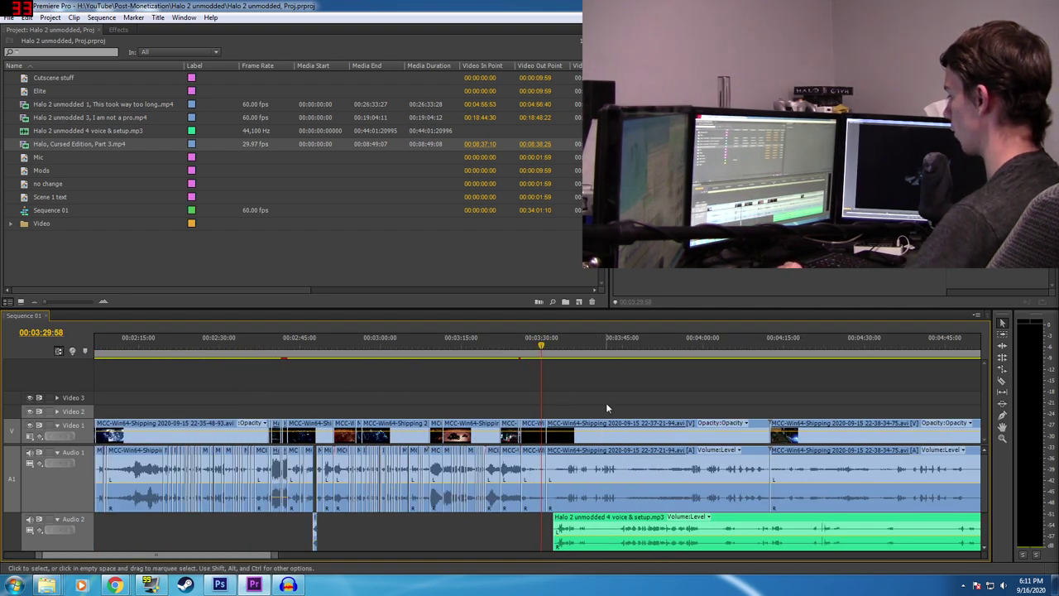
pyautogui.press('space')
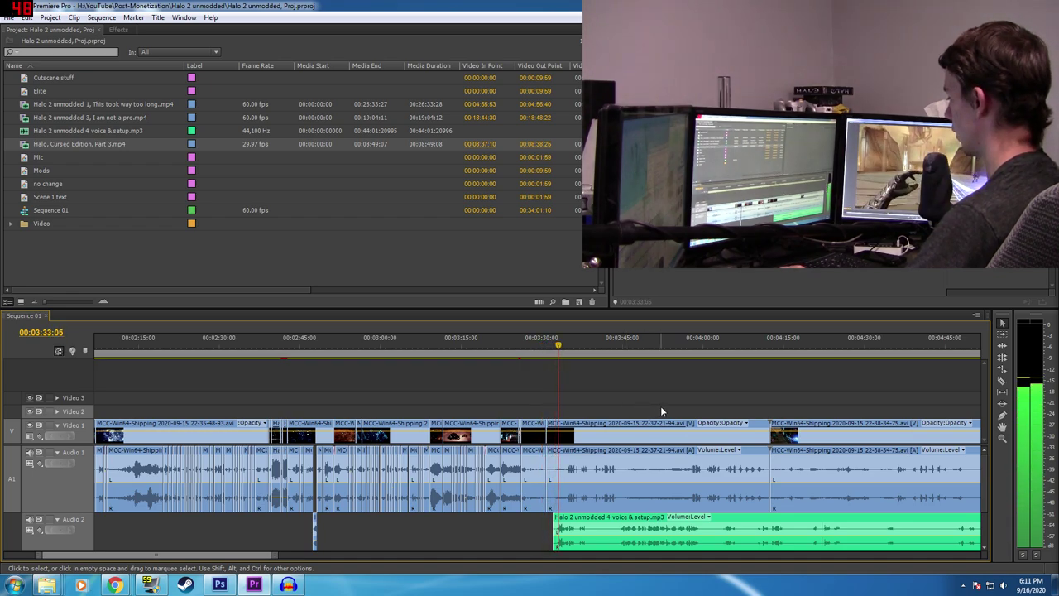
pyautogui.moveTo(525, 354); pyautogui.dragTo(559, 354)
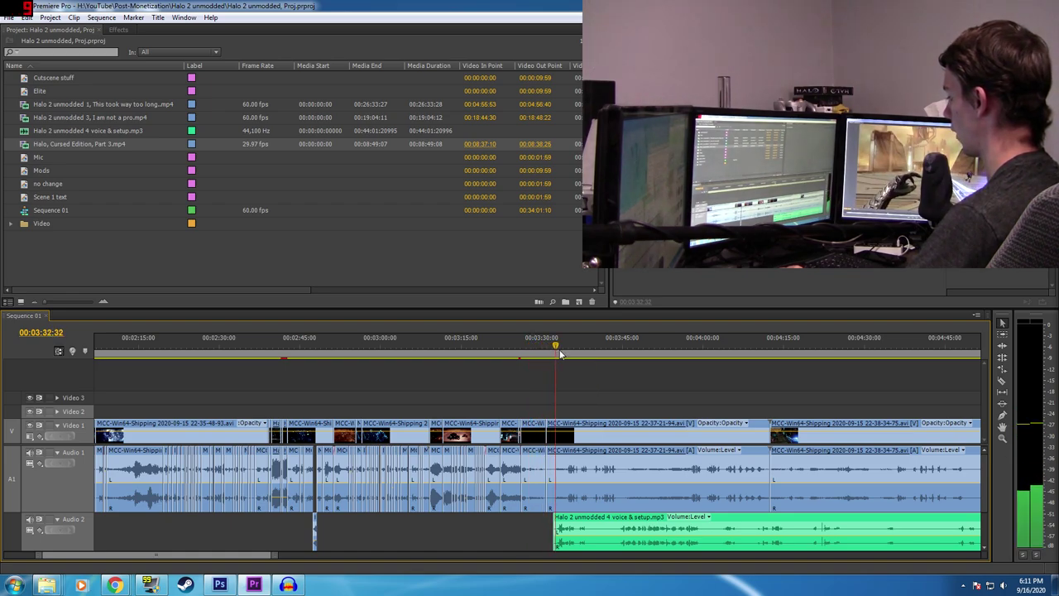
pyautogui.moveTo(561, 354); pyautogui.dragTo(551, 355)
pyautogui.scroll(-5, 617, 400)
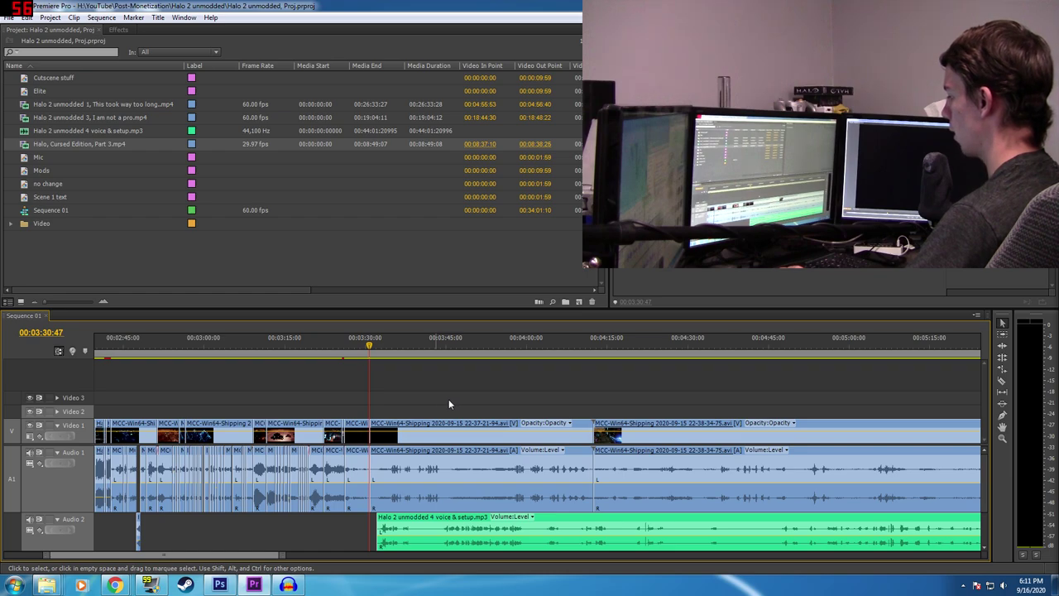
# - Play the gameplay with its voice track from about 00:03:56 to 00:03:59:03
pyautogui.click(504, 358)
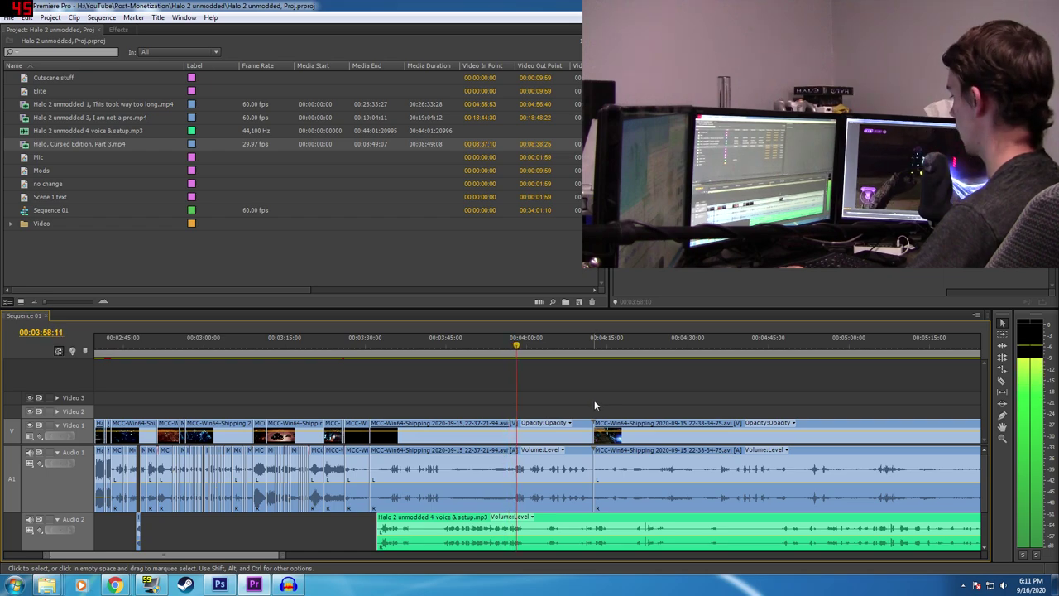
pyautogui.press('space')
pyautogui.scroll(-1, 597, 399)
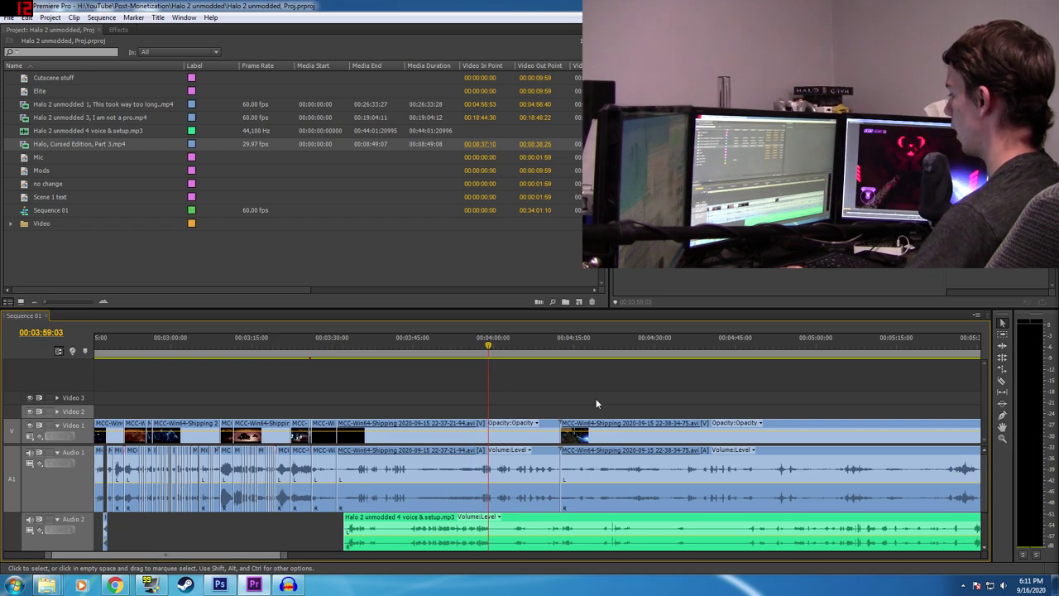
pyautogui.hscroll(2, 596, 403)
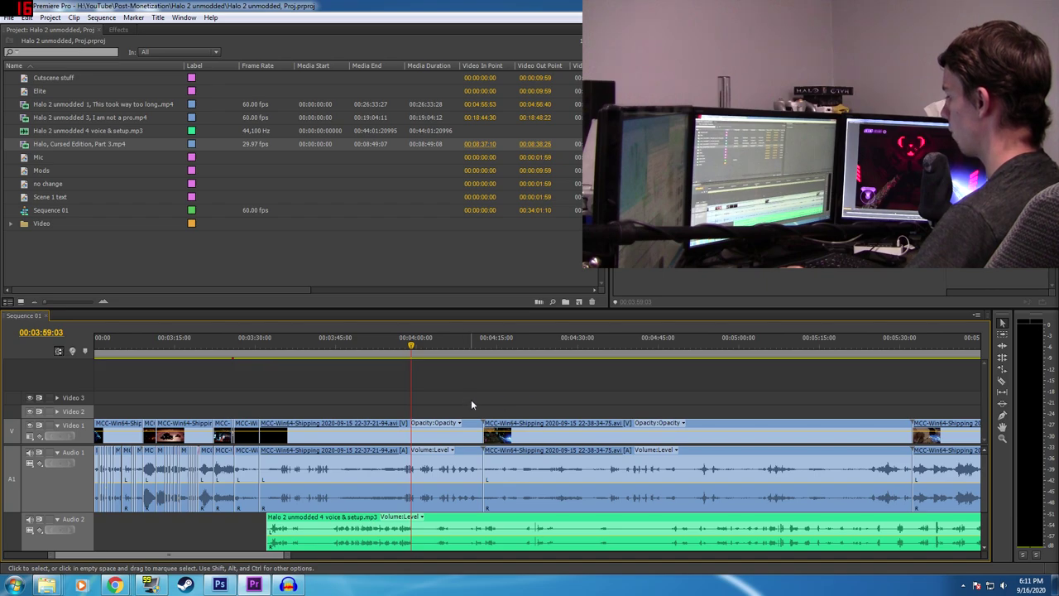
# - Play the gameplay and voice mix from 00:09:34:32 and return to 00:09:30:23
pyautogui.press('-')
pyautogui.press('-')
pyautogui.press('-')
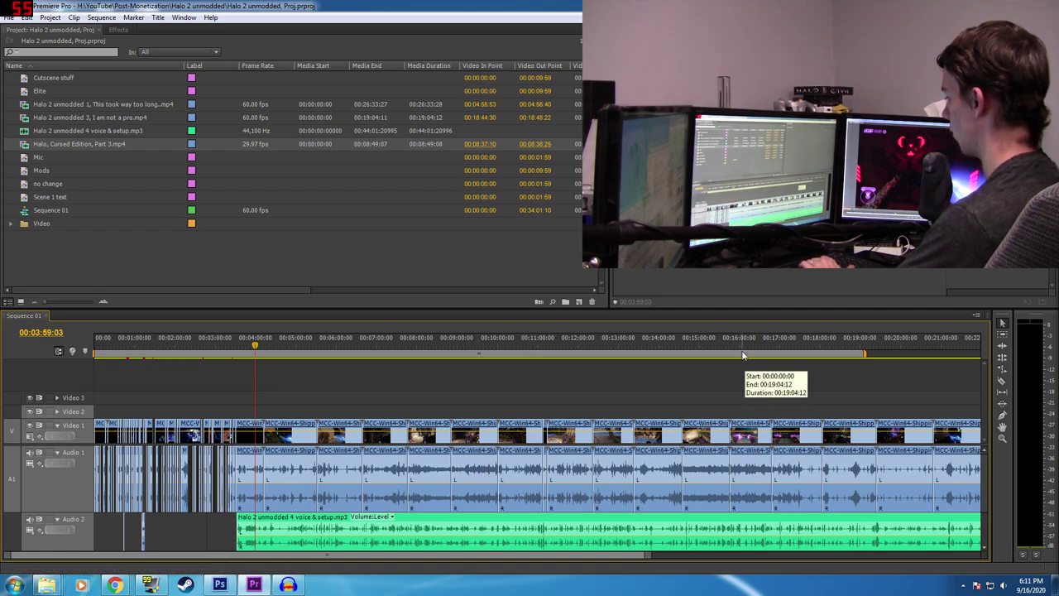
pyautogui.click(479, 346)
pyautogui.press('=')
pyautogui.press('=')
pyautogui.press('=')
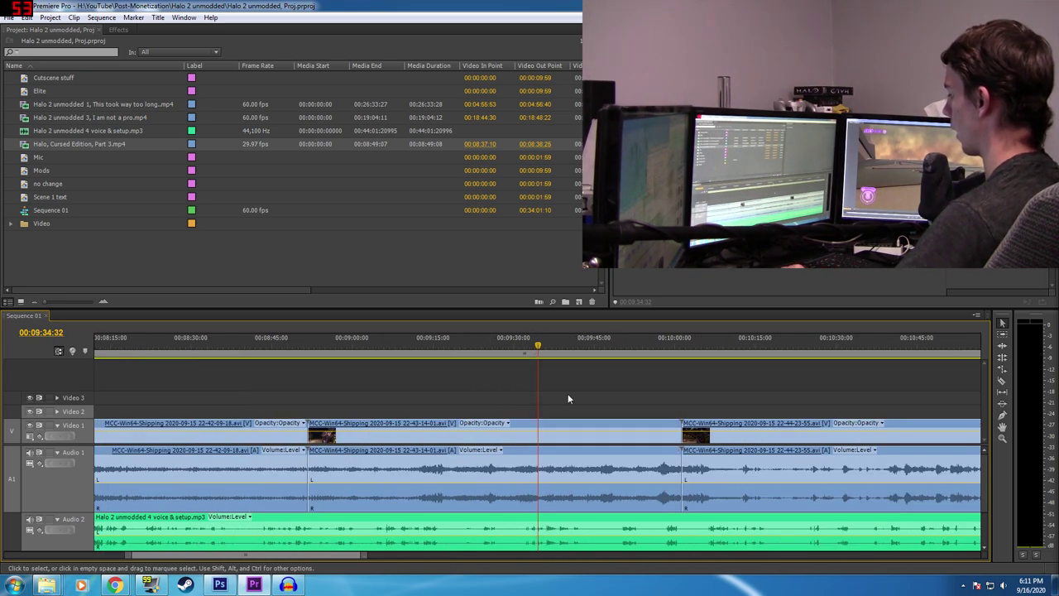
pyautogui.press('space')
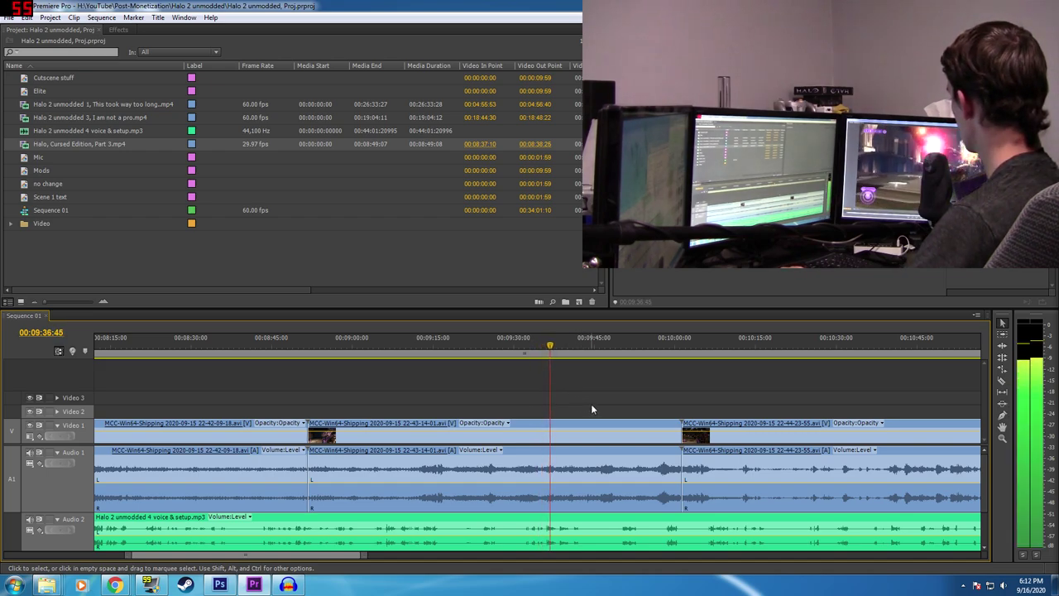
pyautogui.press('space')
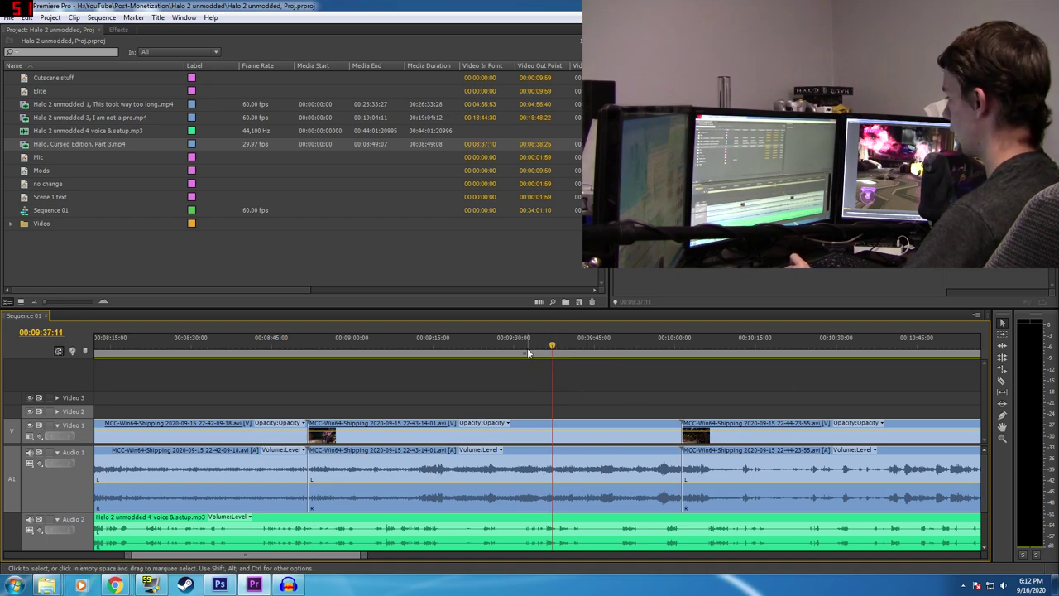
pyautogui.moveTo(525, 346); pyautogui.dragTo(516, 354)
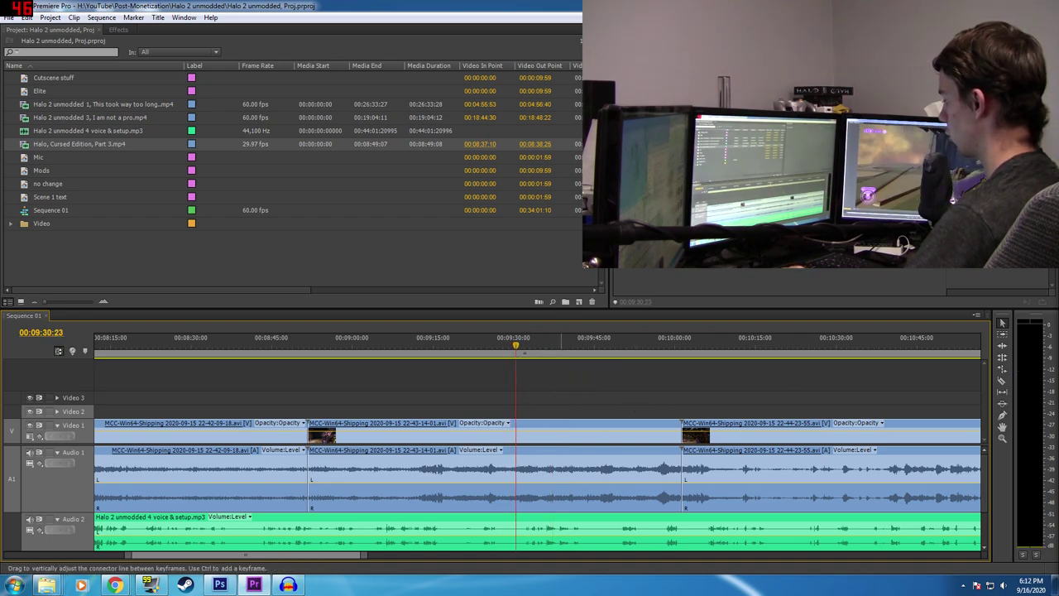
# - Lower the volume of the Audio 1 gameplay clip around 00:09:30 and slightly raise the voice & setup clip on Audio 2
pyautogui.moveTo(561, 484); pyautogui.dragTo(561, 500)
pyautogui.click(573, 381)
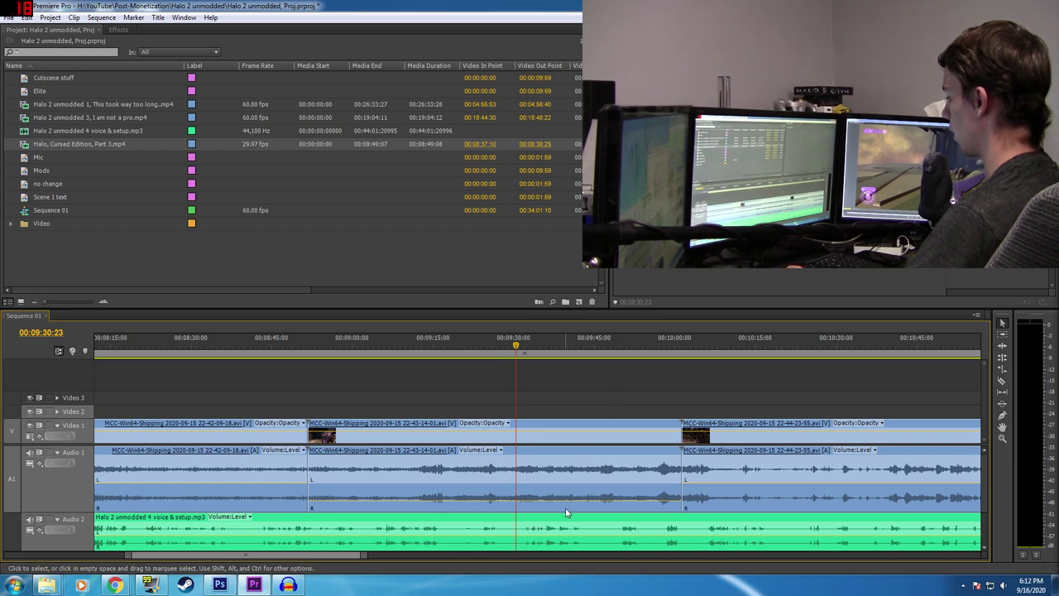
pyautogui.moveTo(557, 537); pyautogui.dragTo(558, 534)
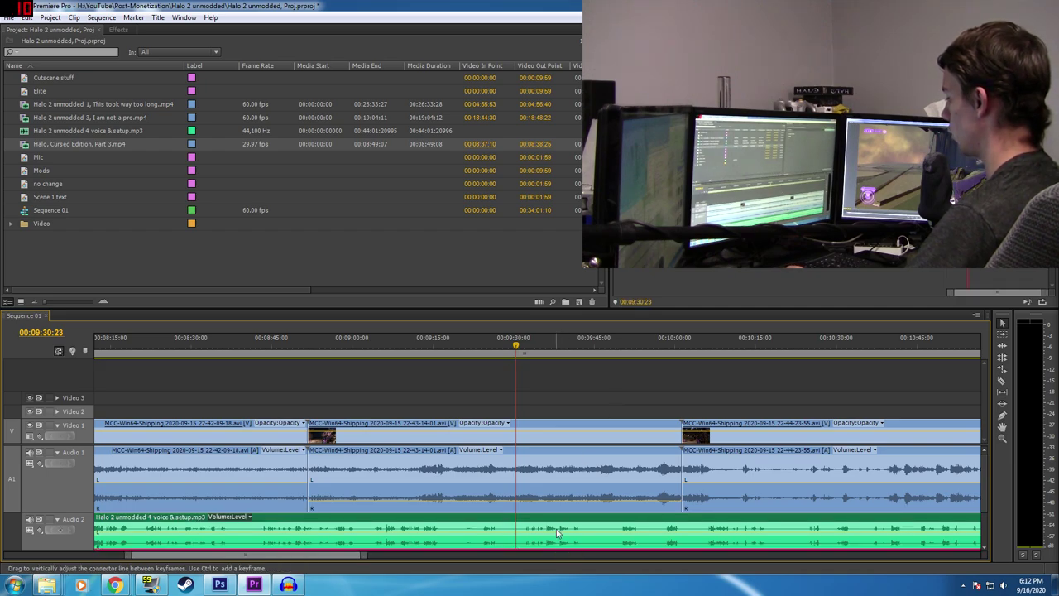
pyautogui.click(585, 403)
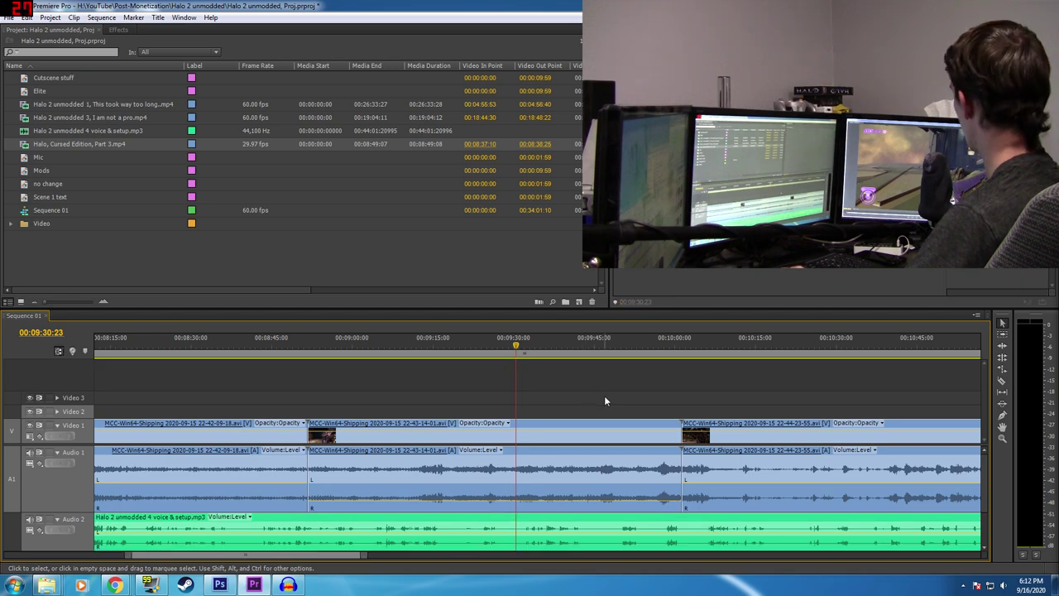
# - Play the rebalanced gameplay and voice mix from 00:09:30:23 to 00:09:34:08
pyautogui.press('space')
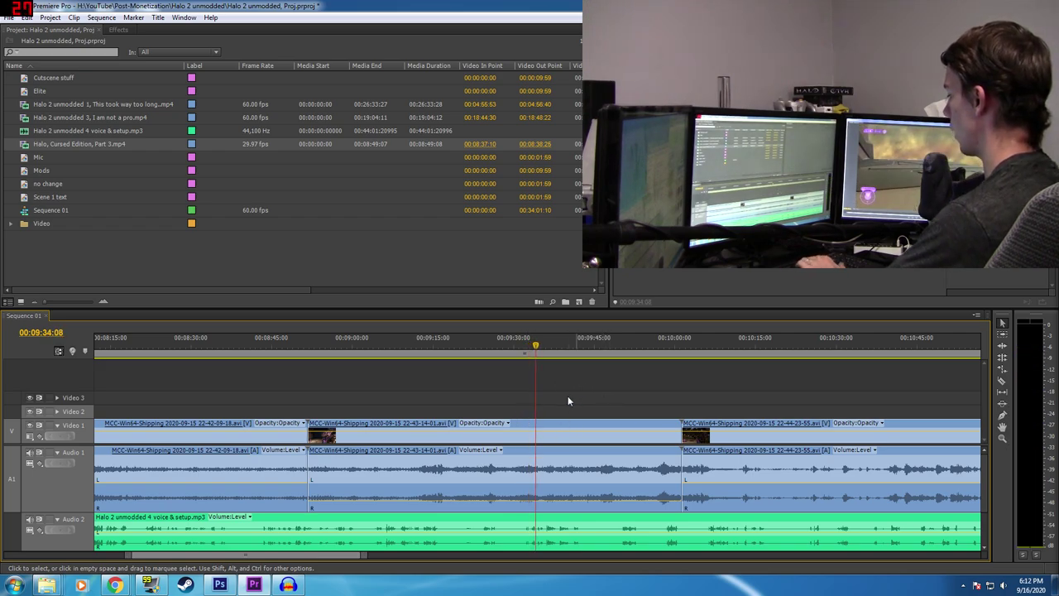
pyautogui.press('-')
pyautogui.press('-')
pyautogui.press('-')
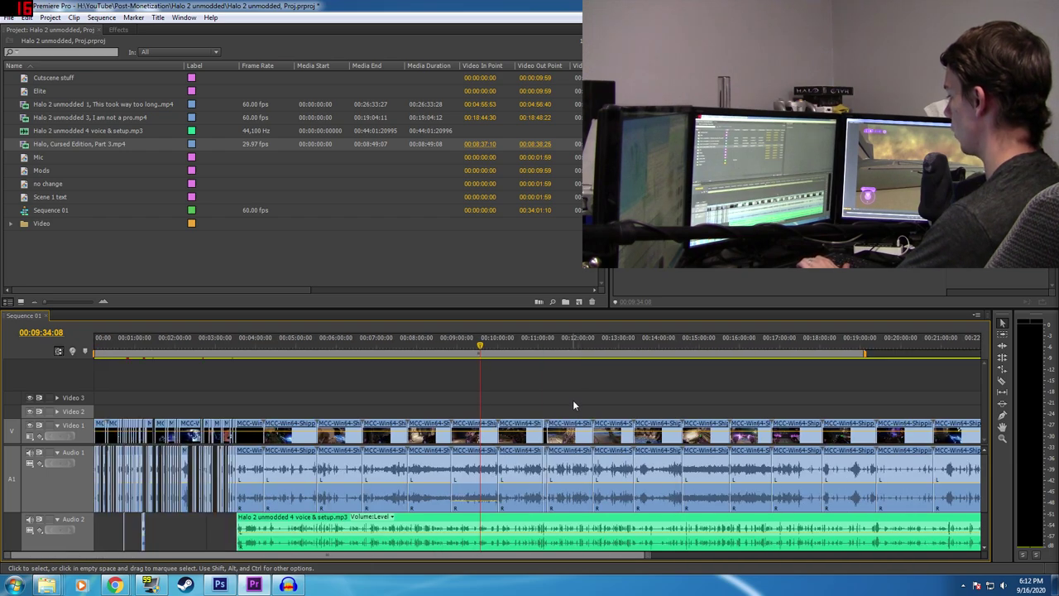
pyautogui.press('=')
pyautogui.press('=')
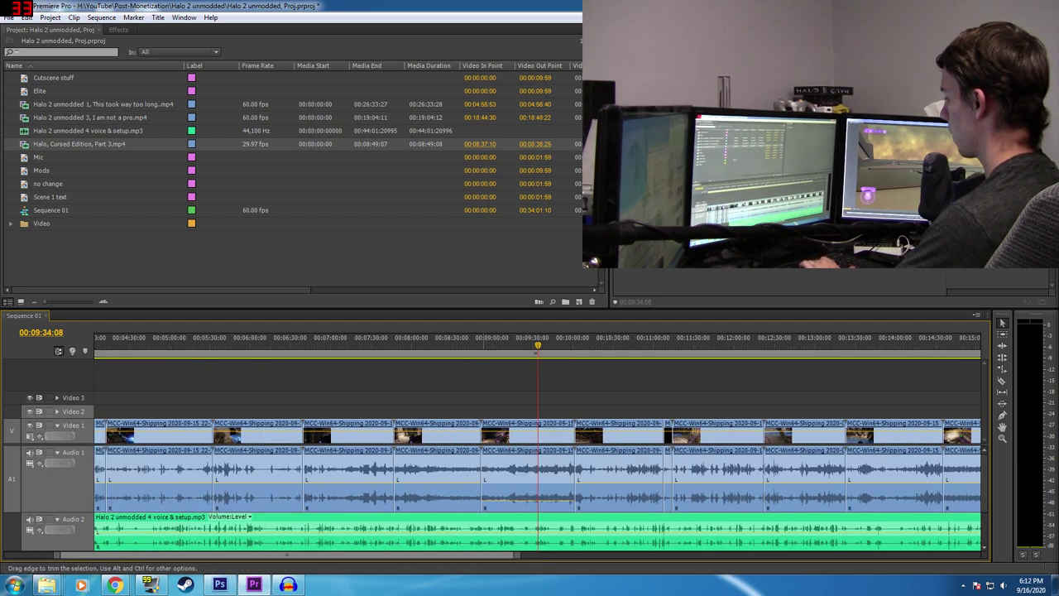
pyautogui.press('-')
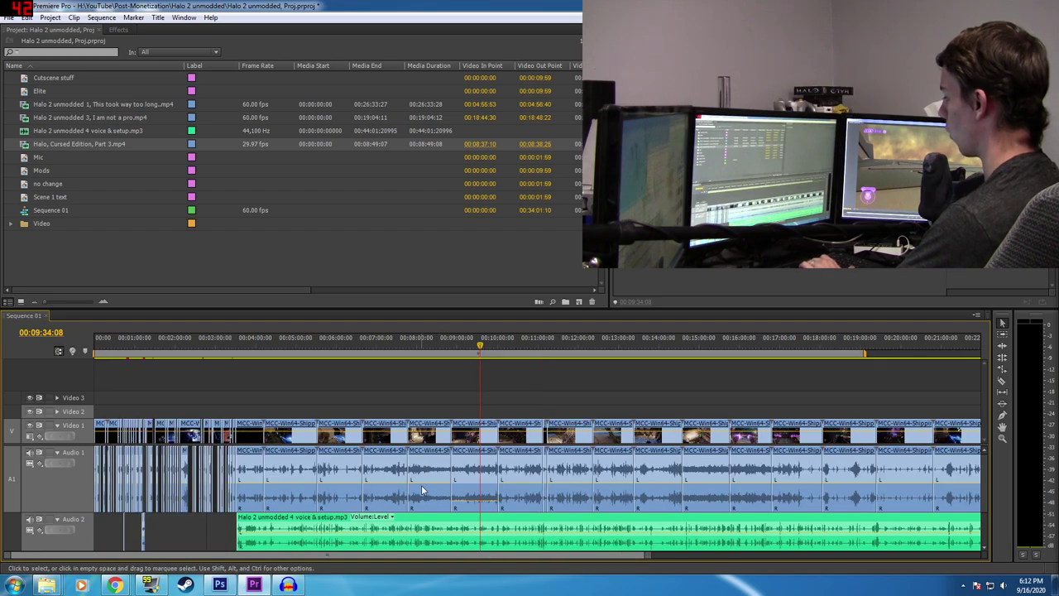
pyautogui.click(474, 490)
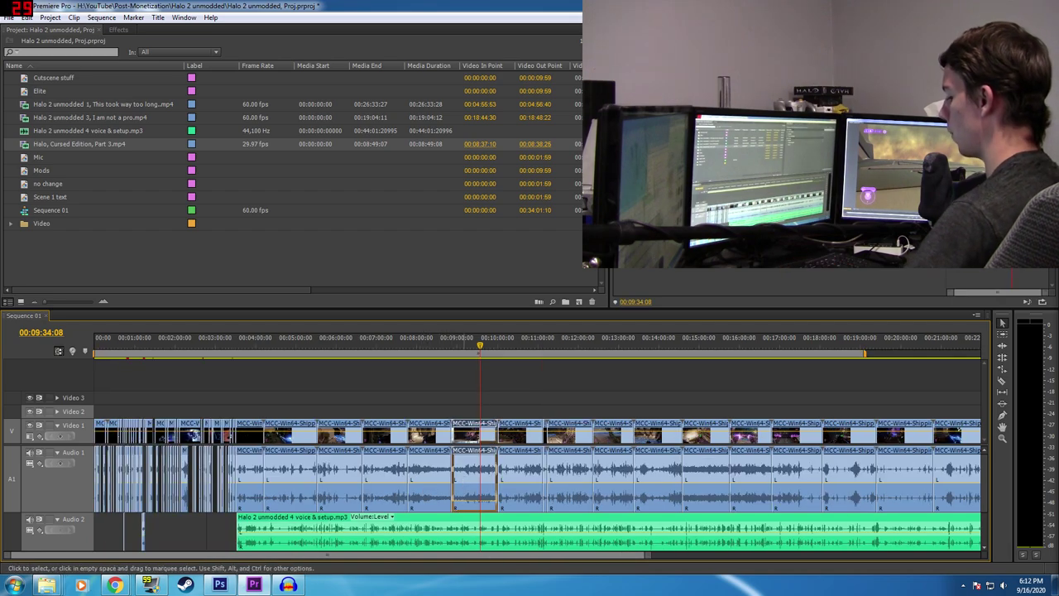
pyautogui.moveTo(437, 395); pyautogui.dragTo(255, 484)
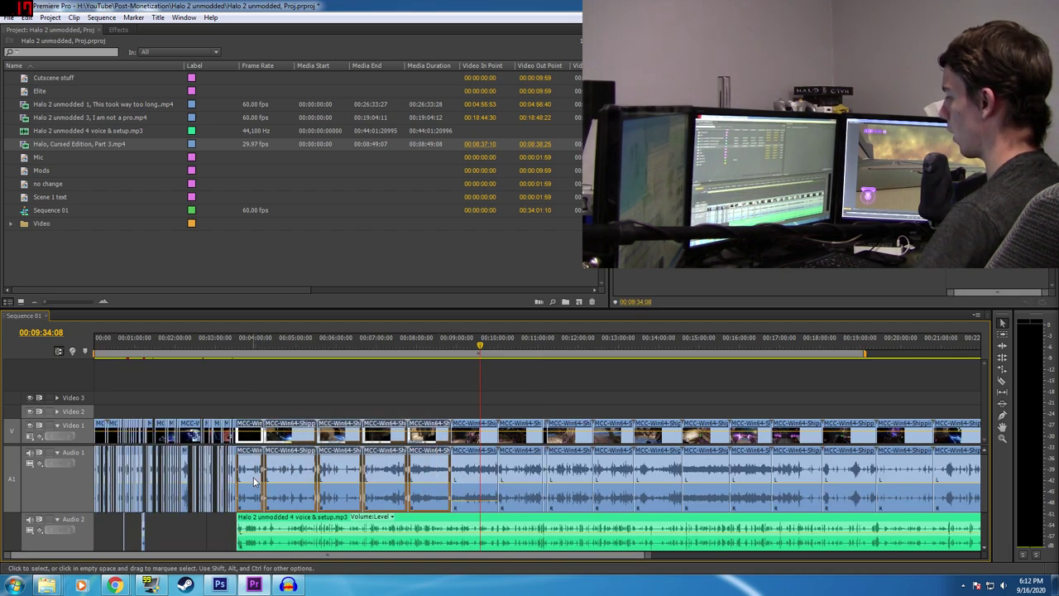
pyautogui.rightClick(255, 483)
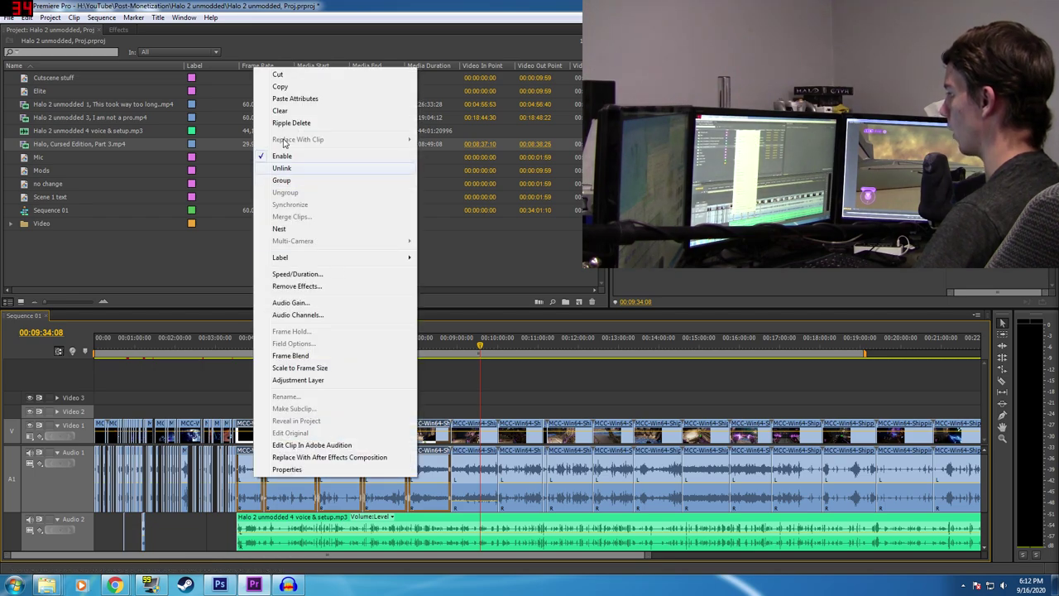
pyautogui.click(526, 397)
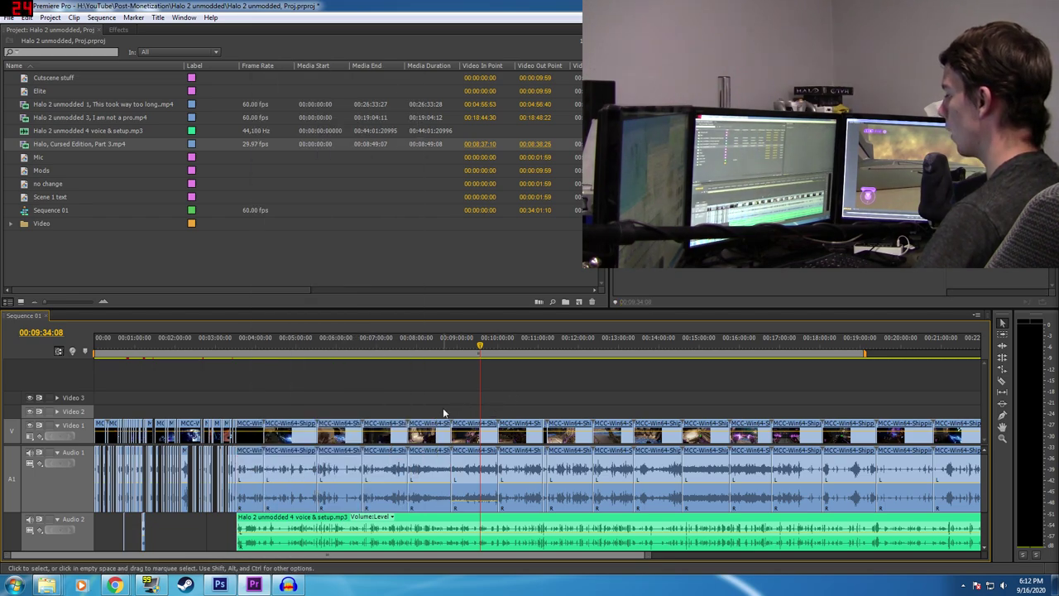
pyautogui.moveTo(442, 412); pyautogui.dragTo(257, 476)
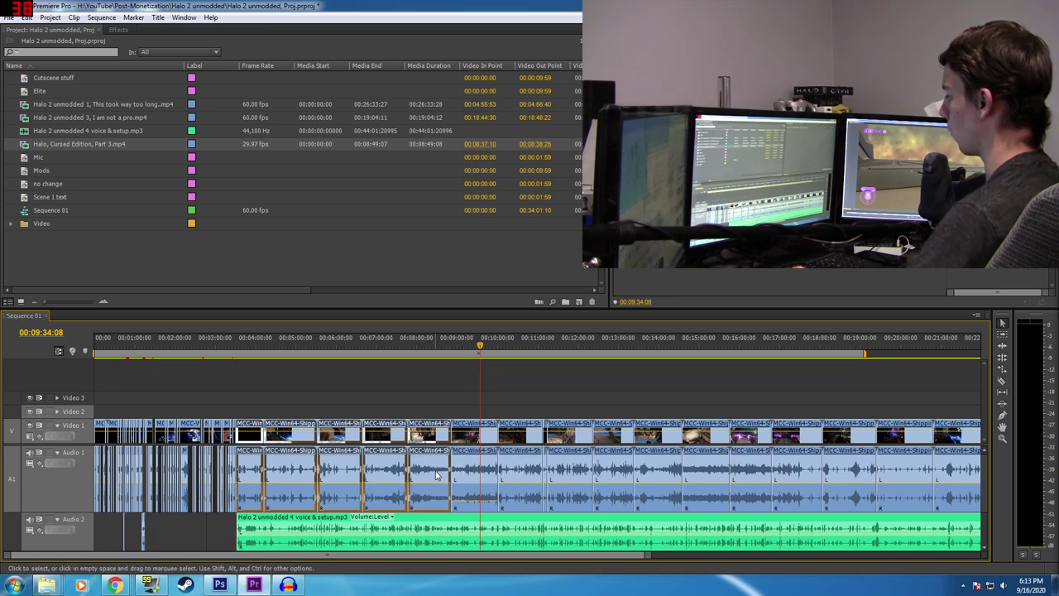
# - Copy the quieter gameplay clip at 00:09:34:08 and paste its attributes onto the five gameplay clips before it
pyautogui.click(472, 446)
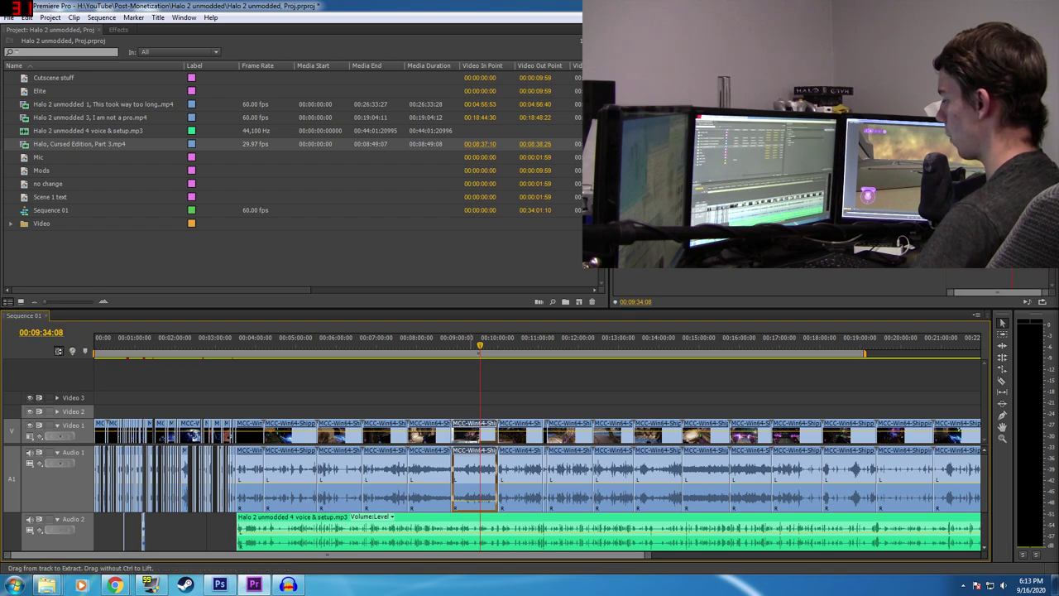
pyautogui.moveTo(423, 395); pyautogui.dragTo(249, 470)
pyautogui.rightClick(295, 454)
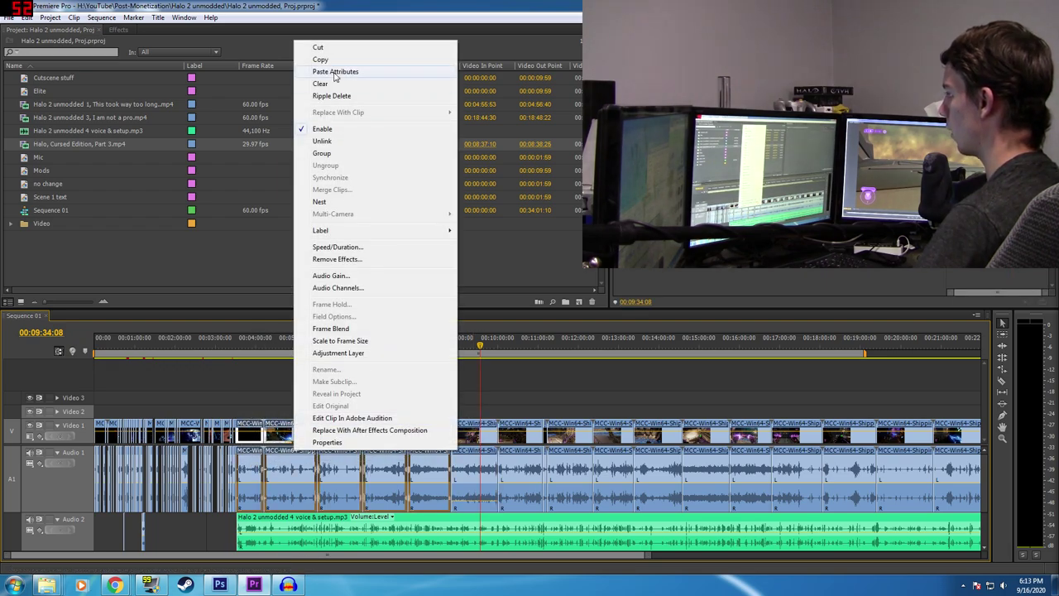
pyautogui.click(335, 72)
pyautogui.click(368, 401)
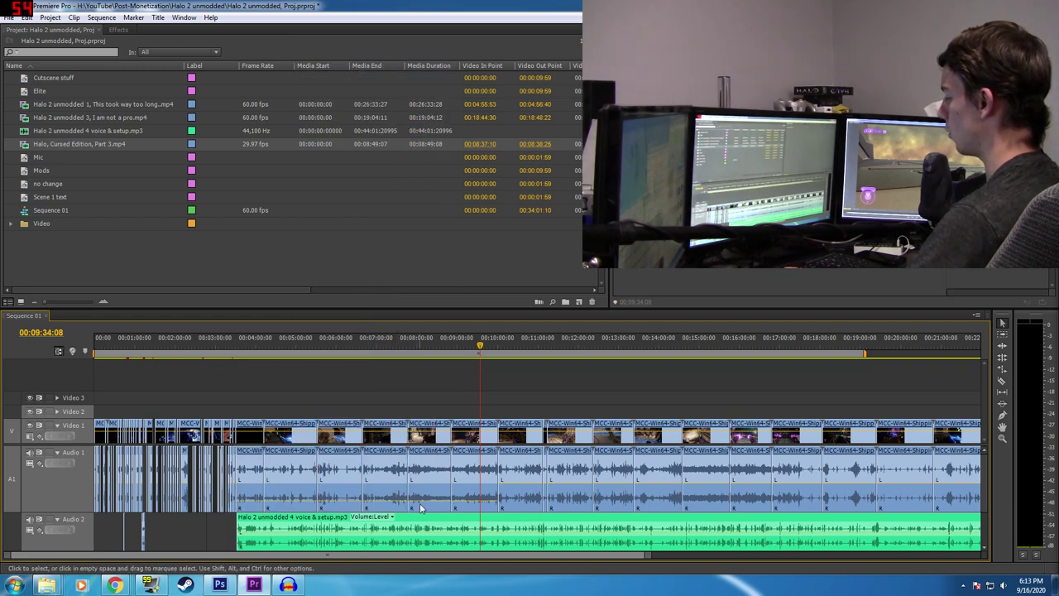
# - Paste the copied volume attributes onto all gameplay clips after 00:09:34:08 through the end of the sequence
pyautogui.press('-')
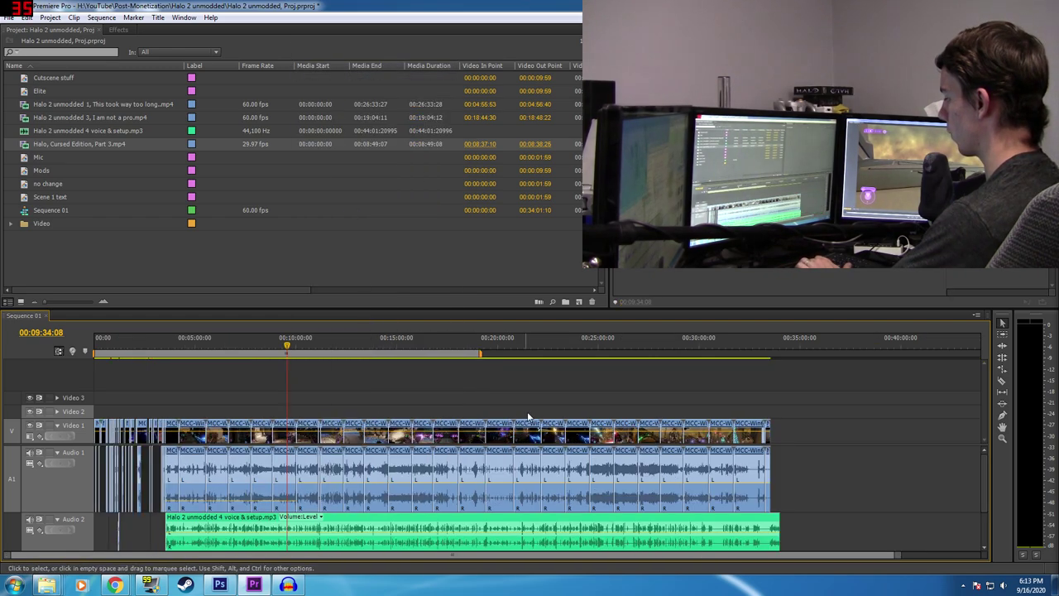
pyautogui.moveTo(790, 405); pyautogui.dragTo(308, 487)
pyautogui.rightClick(308, 486)
pyautogui.click(351, 94)
pyautogui.click(370, 377)
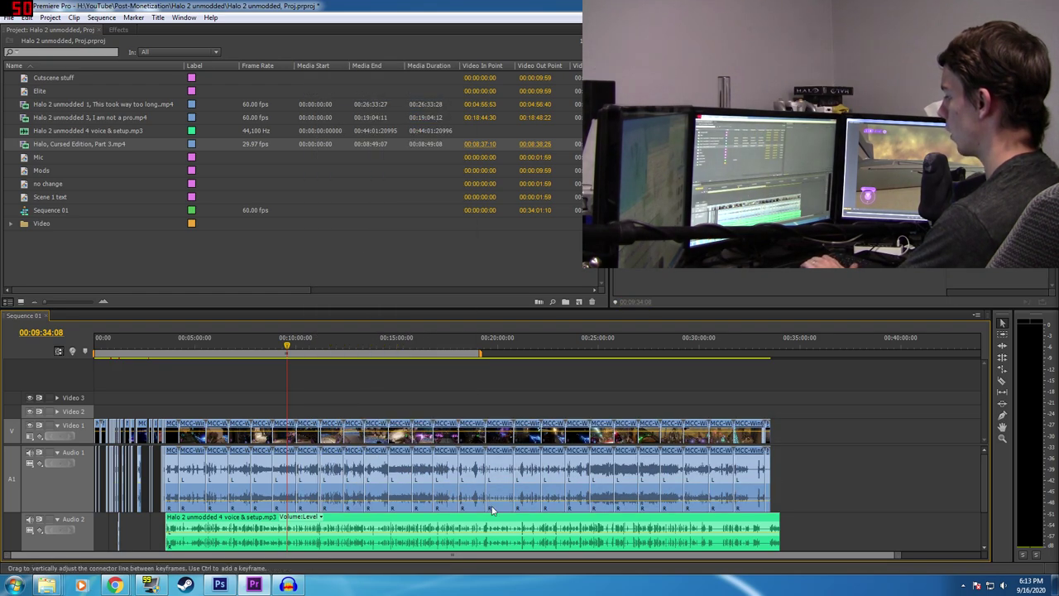
# - Return to the start of the gameplay section and play it from where the voice track begins, about 00:03:32
pyautogui.click(171, 346)
pyautogui.press('=')
pyautogui.press('=')
pyautogui.press('=')
pyautogui.press('=')
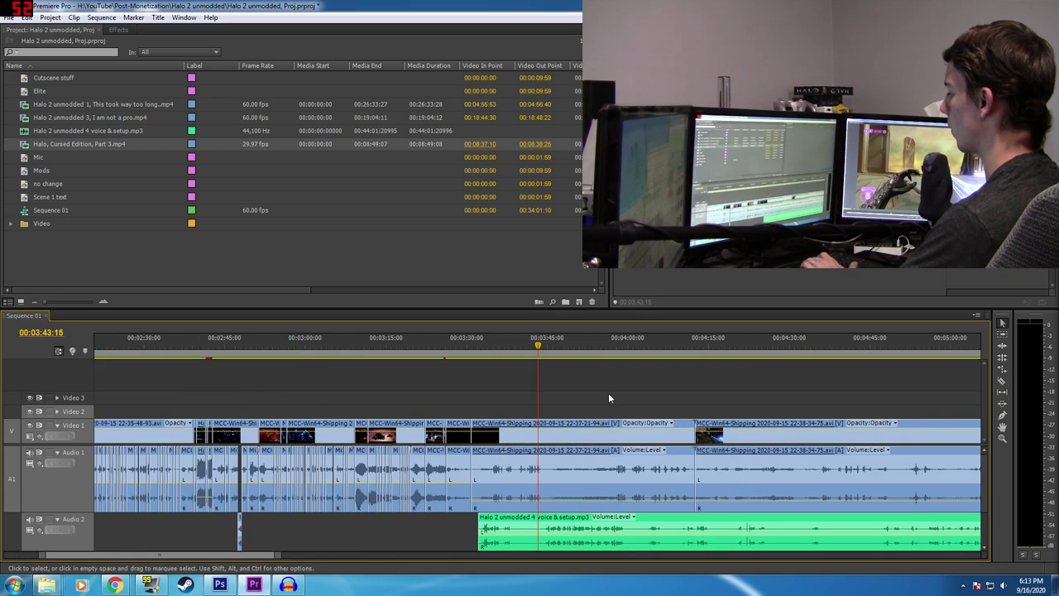
pyautogui.scroll(-3, 611, 393)
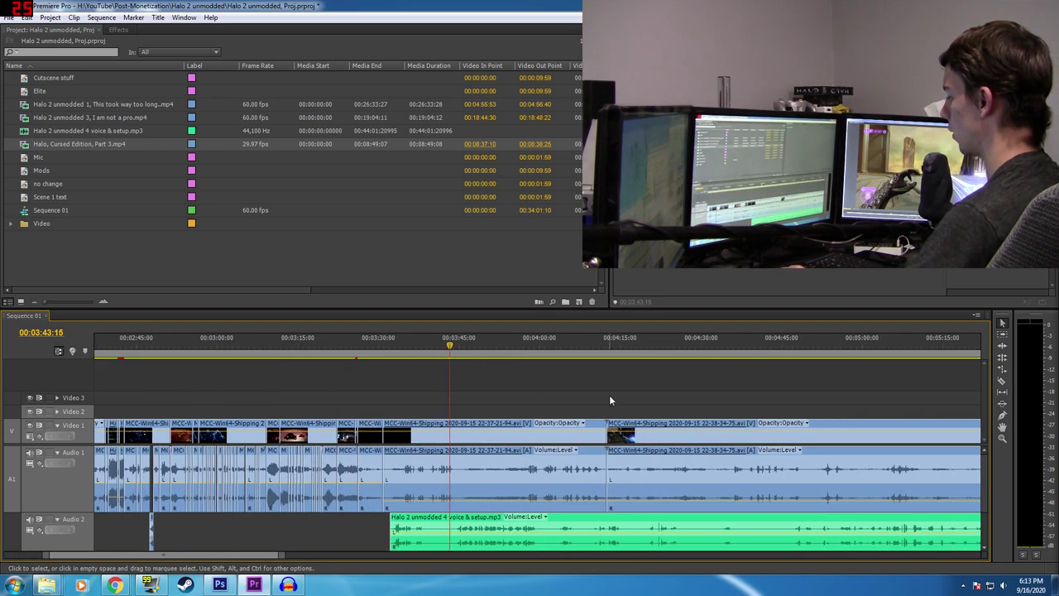
pyautogui.press('-')
pyautogui.press('-')
pyautogui.press('-')
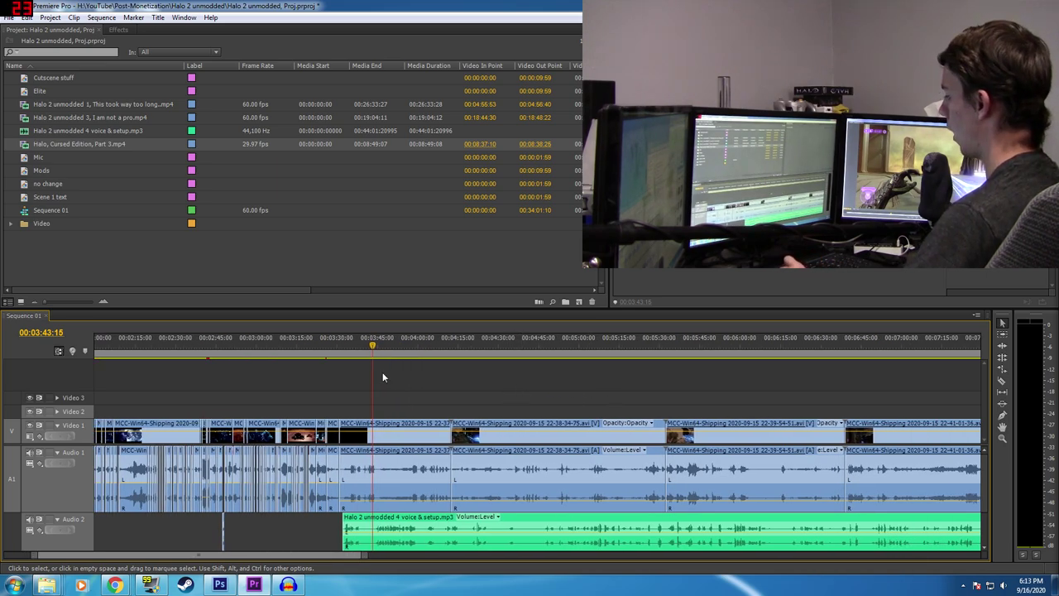
pyautogui.hscroll(4, 491, 389)
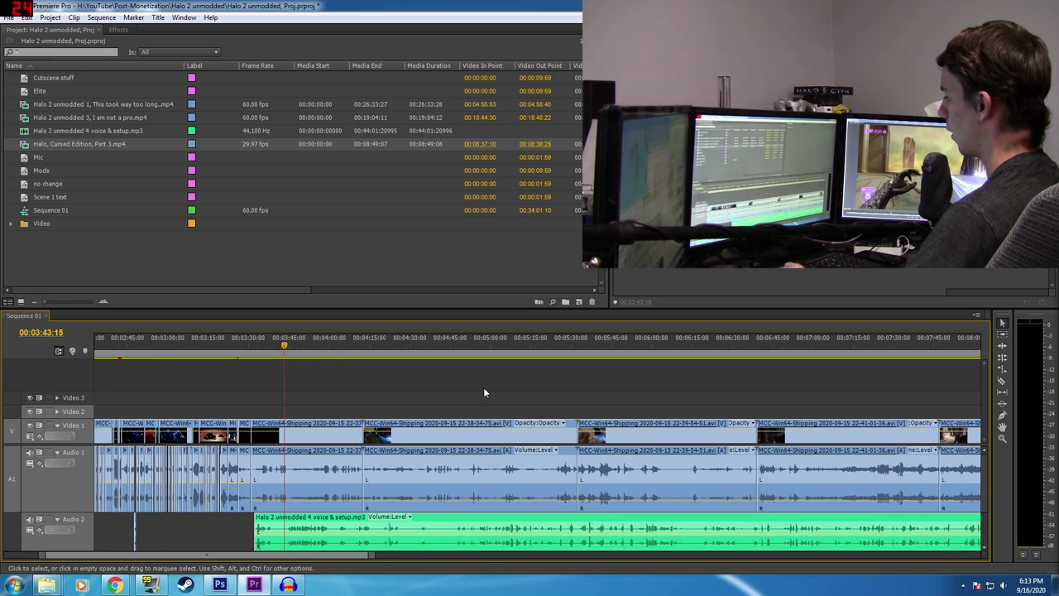
pyautogui.moveTo(274, 356); pyautogui.dragTo(255, 356)
pyautogui.press('space')
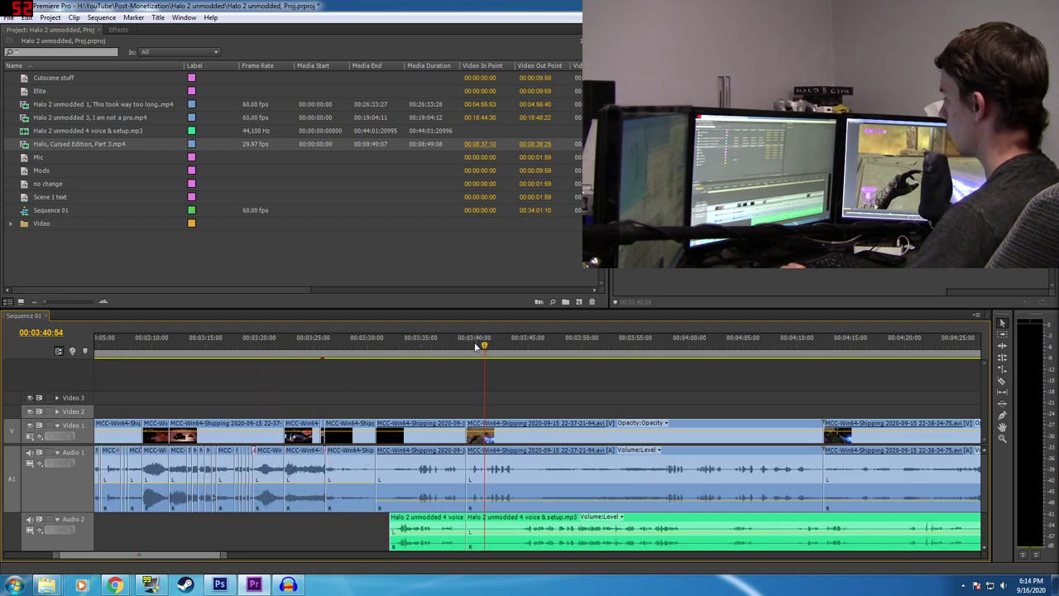
# - Scrub around 00:03:41 and replay the gameplay and voice from about 00:03:39 to 00:03:44:28
pyautogui.moveTo(480, 346); pyautogui.dragTo(499, 358)
pyautogui.click(487, 348)
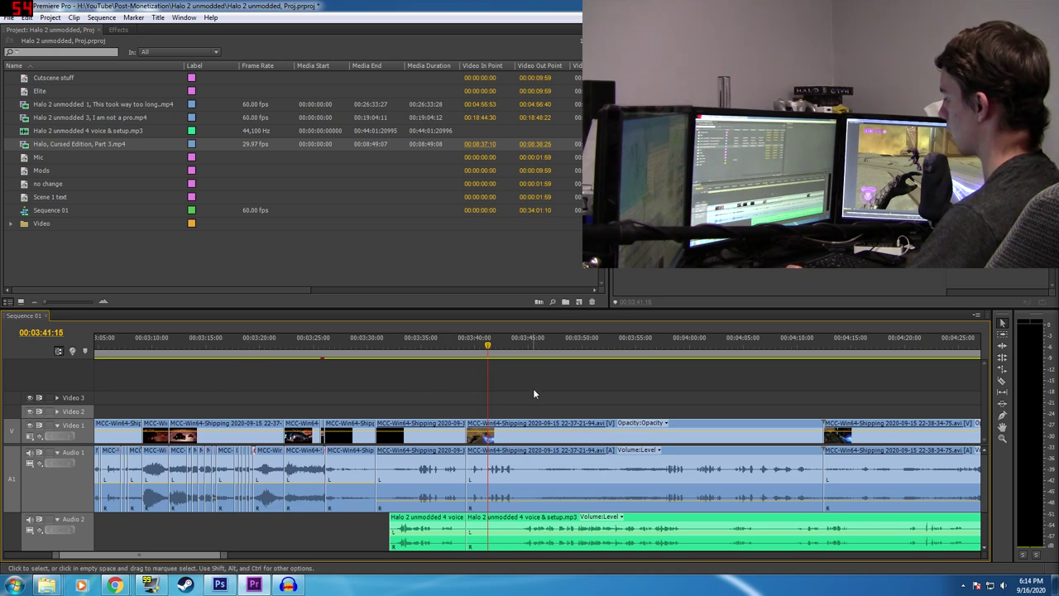
pyautogui.moveTo(508, 352); pyautogui.dragTo(470, 349)
pyautogui.press('space')
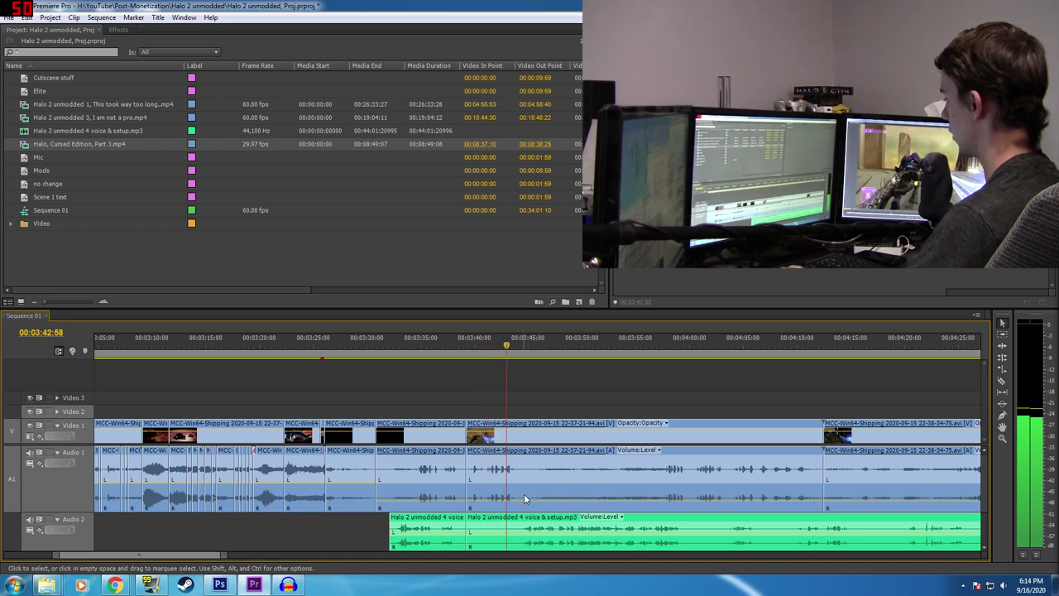
pyautogui.press('space')
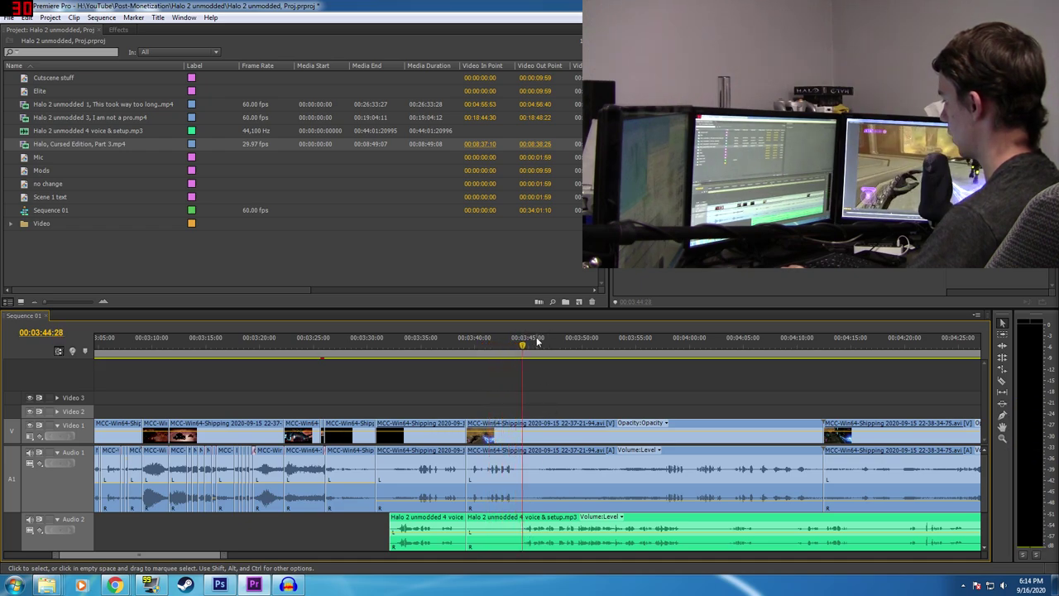
# - Cut the voice clip and the gameplay clip at 00:03:44:02
pyautogui.moveTo(522, 347); pyautogui.dragTo(518, 347)
pyautogui.press('c')
pyautogui.click(518, 530)
pyautogui.click(518, 435)
pyautogui.press('v')
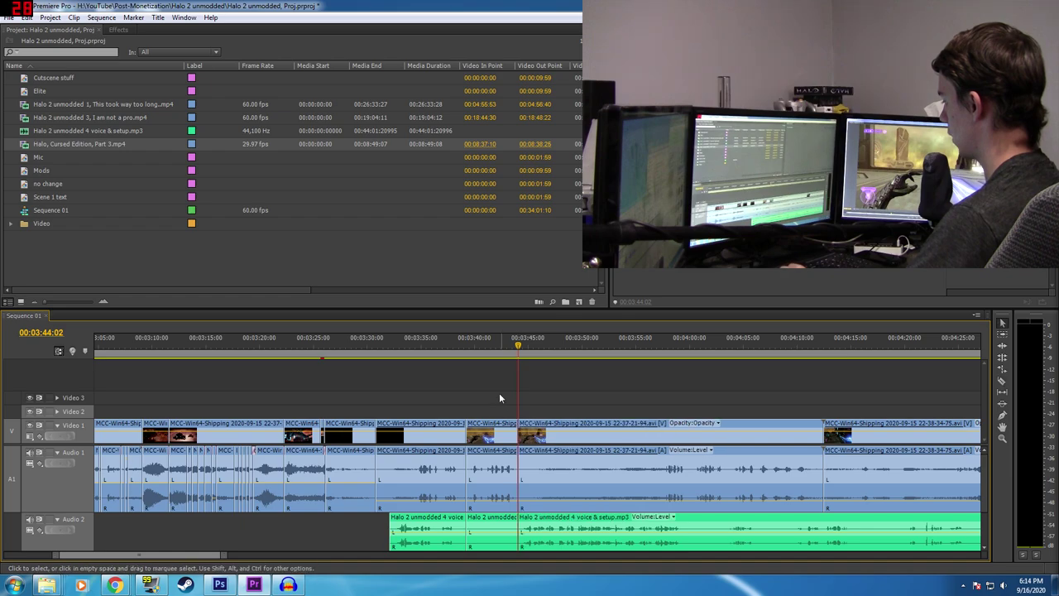
# - Delete the gameplay and voice segment between about 00:03:39 and 00:03:44:02 and close the gap
pyautogui.moveTo(498, 393); pyautogui.dragTo(504, 519)
pyautogui.press('Delete')
pyautogui.click(451, 346)
pyautogui.click(495, 439)
pyautogui.press('Delete')
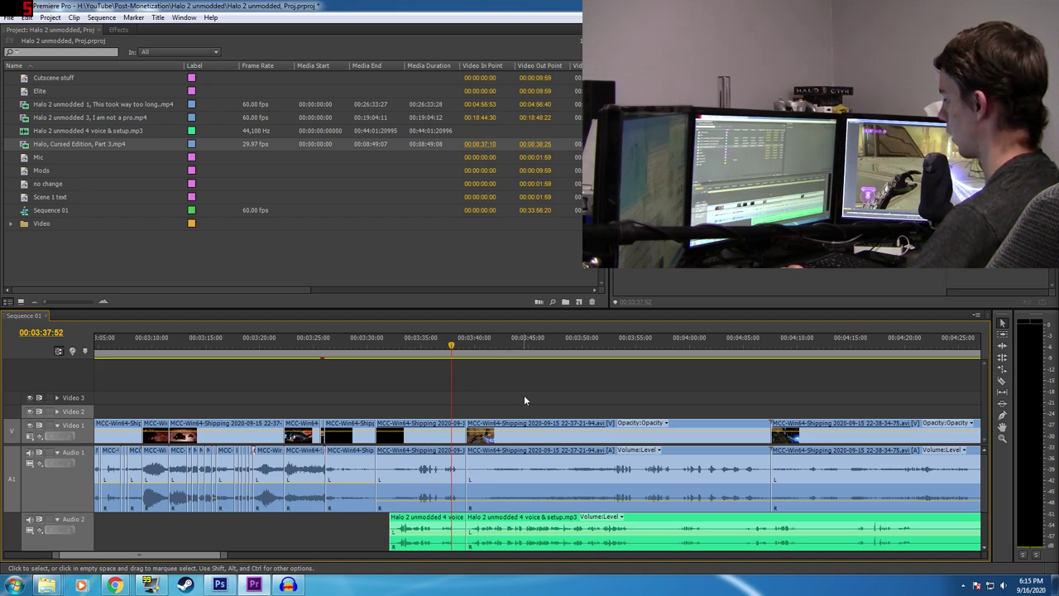
# - Play the trimmed section from 00:03:37:52 to 00:03:55:21 and replay from about 00:03:53
pyautogui.press('space')
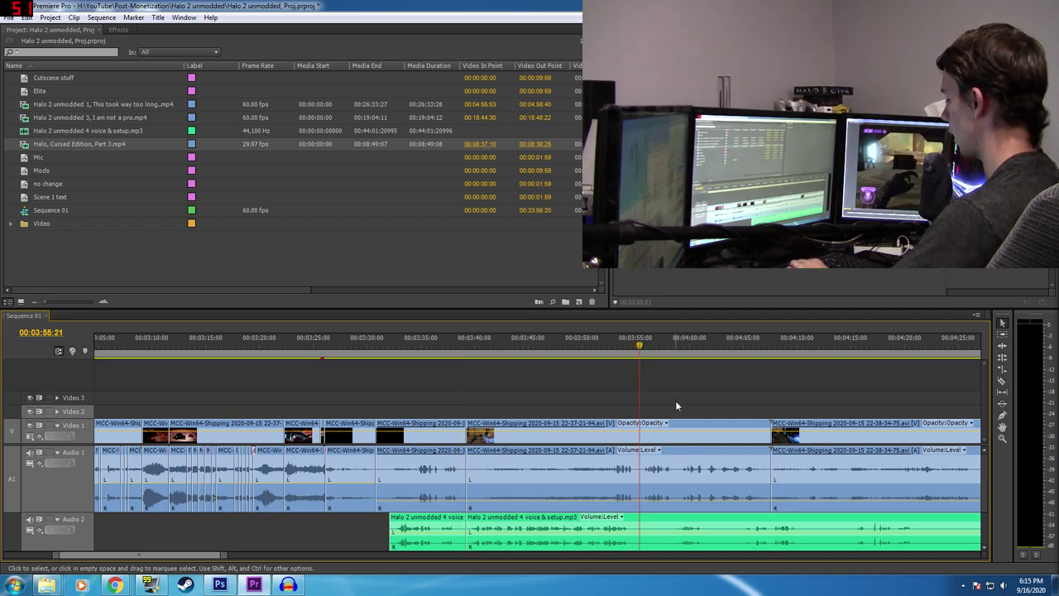
pyautogui.press('-')
pyautogui.press('-')
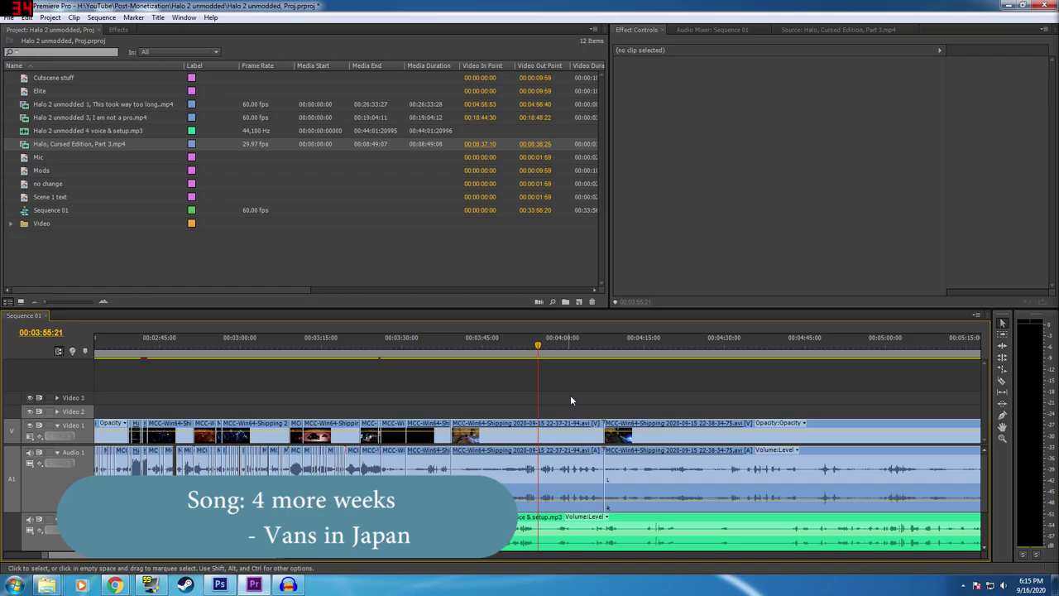
pyautogui.press('space')
pyautogui.click(524, 340)
pyautogui.press('space')
# - Cut the gameplay and voice clips at both ends of an unwanted stretch after about 00:03:55 and ripple delete it
pyautogui.press('=')
pyautogui.hotkey('ctrl', 'k')
pyautogui.press('space')
pyautogui.click(552, 345)
pyautogui.press('space')
pyautogui.click(553, 345)
pyautogui.hotkey('ctrl', 'k')
pyautogui.click(521, 431)
pyautogui.hotkey('shift', 'Delete')
# - Play on from about 00:03:54 and cut the gameplay and voice clips at about 00:04:19
pyautogui.click(459, 346)
pyautogui.press('space')
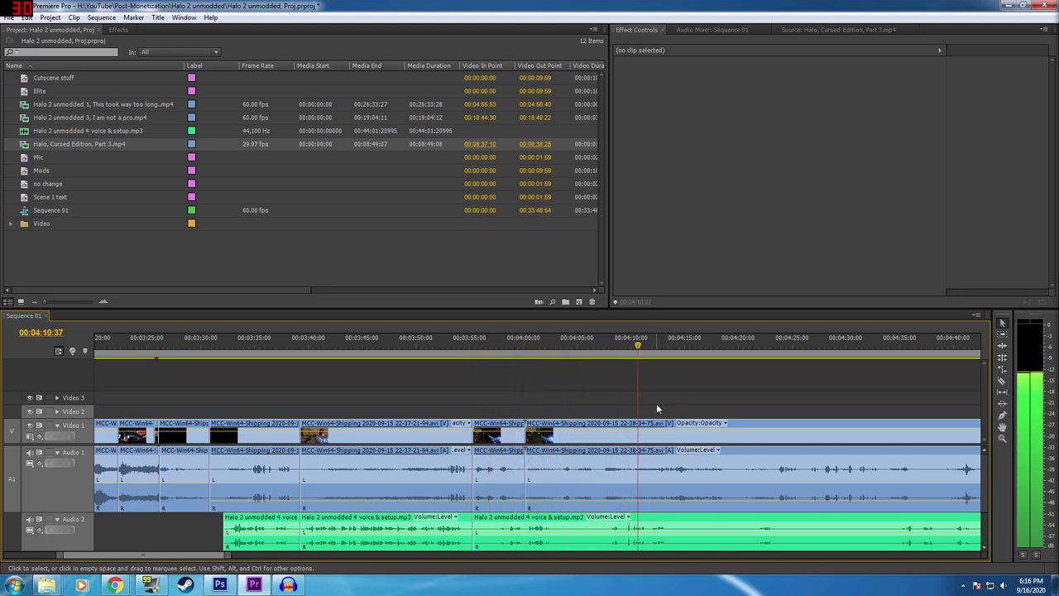
pyautogui.hotkey('ctrl', 'k')
pyautogui.scroll(-3, 732, 397)
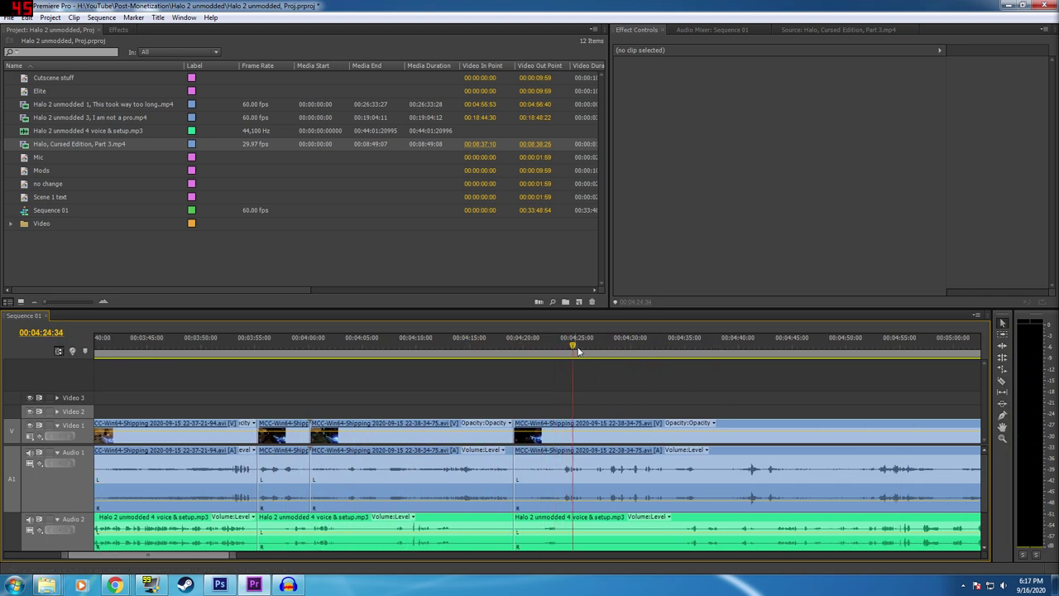
# - Cut the clips at about 00:04:34, ripple delete the segment back to about 00:04:19, and play across the join
pyautogui.moveTo(586, 349); pyautogui.dragTo(673, 354)
pyautogui.hotkey('ctrl', 'k')
pyautogui.moveTo(629, 395); pyautogui.dragTo(579, 523)
pyautogui.hotkey('shift', 'Delete')
pyautogui.click(499, 346)
pyautogui.press('space')
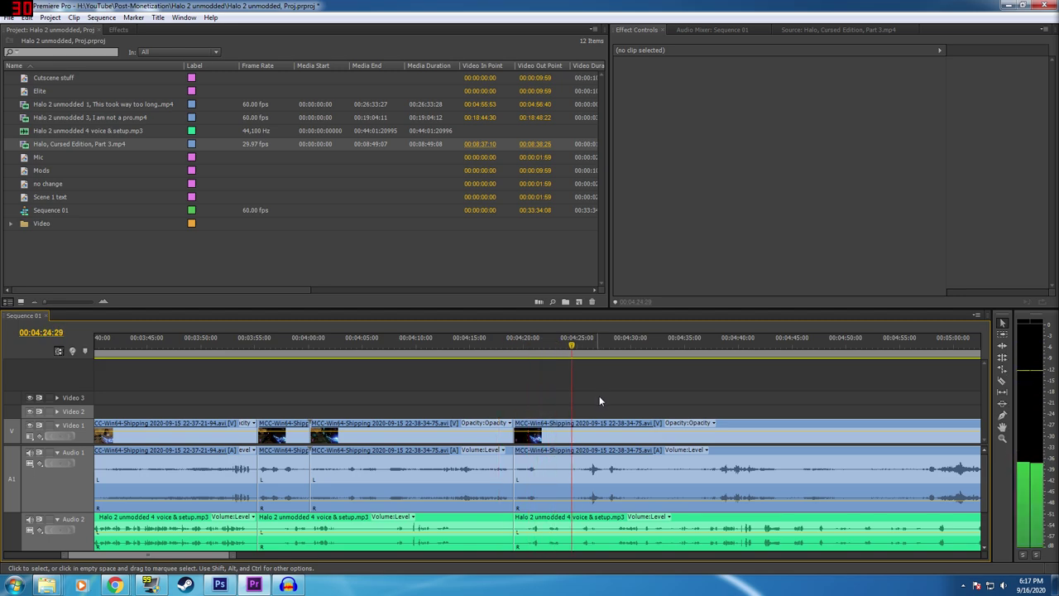
# - Cut the clips at about 00:04:26 and ripple delete the segment starting at about 00:04:19
pyautogui.moveTo(571, 345)
pyautogui.mouseDown()
pyautogui.moveTo(587, 360)
pyautogui.moveTo(590, 349)
pyautogui.mouseUp()
pyautogui.hotkey('ctrl', 'k')
pyautogui.moveTo(566, 395); pyautogui.dragTo(546, 523)
pyautogui.hotkey('shift', 'Delete')
pyautogui.click(494, 345)
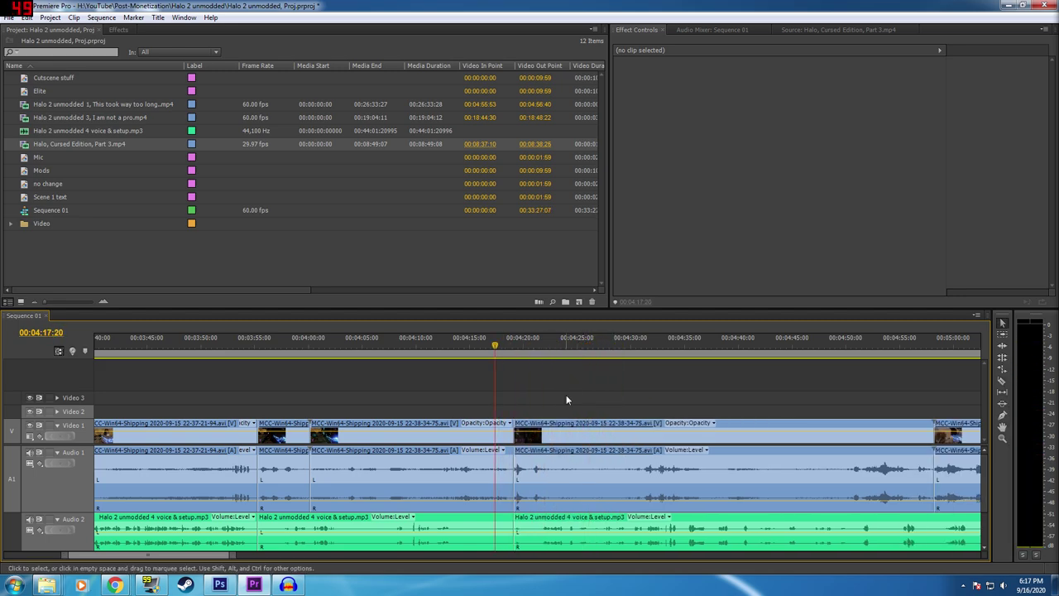
# - Undo the last edit, slightly adjust the gameplay audio near the splice at about 00:04:19, and delete the unwanted piece
pyautogui.click(517, 348)
pyautogui.press('=')
pyautogui.press('=')
pyautogui.hotkey('ctrl', 'z')
pyautogui.moveTo(859, 469); pyautogui.dragTo(850, 470)
pyautogui.click(704, 464)
pyautogui.press('Delete')
# - Reposition the playhead earlier in the gameplay, cut the clips there, and select the piece after the cut
pyautogui.click(483, 357)
pyautogui.click(301, 352)
pyautogui.click(339, 357)
pyautogui.hotkey('ctrl', 'k')
pyautogui.click(351, 450)
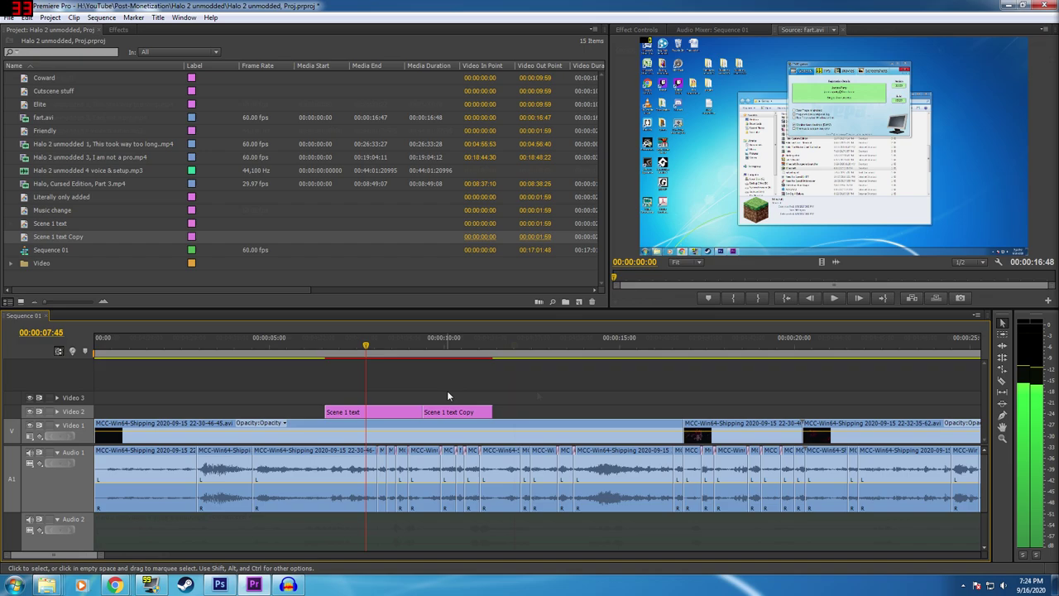
# - Set the Scene 1 text Copy title to read "Any cell will sell" and play the subtitles from about 00:00:06:35
pyautogui.doubleClick(449, 410)
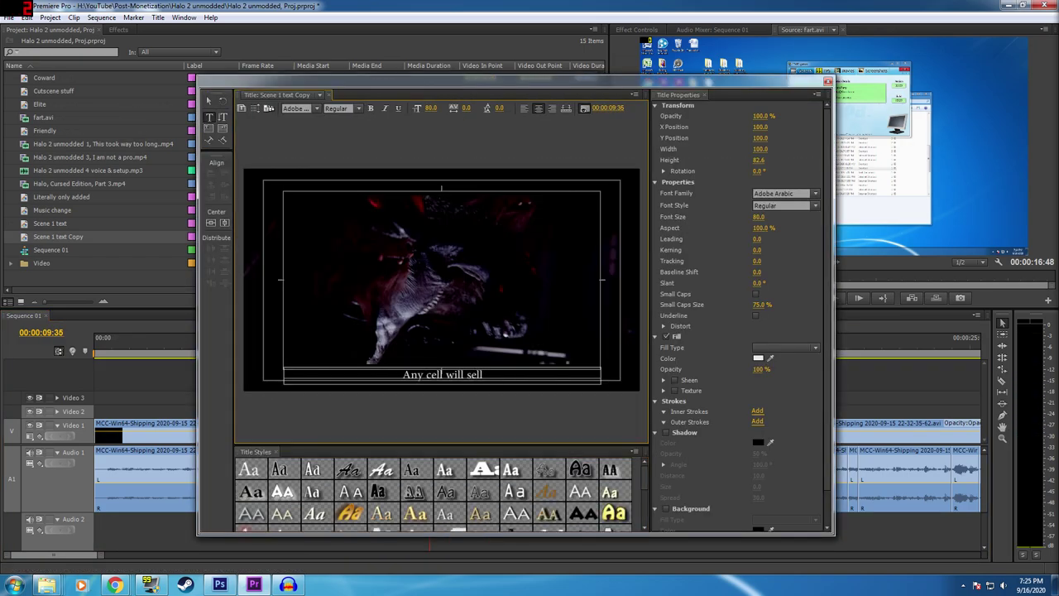
pyautogui.click(827, 81)
pyautogui.click(325, 346)
pyautogui.press('space')
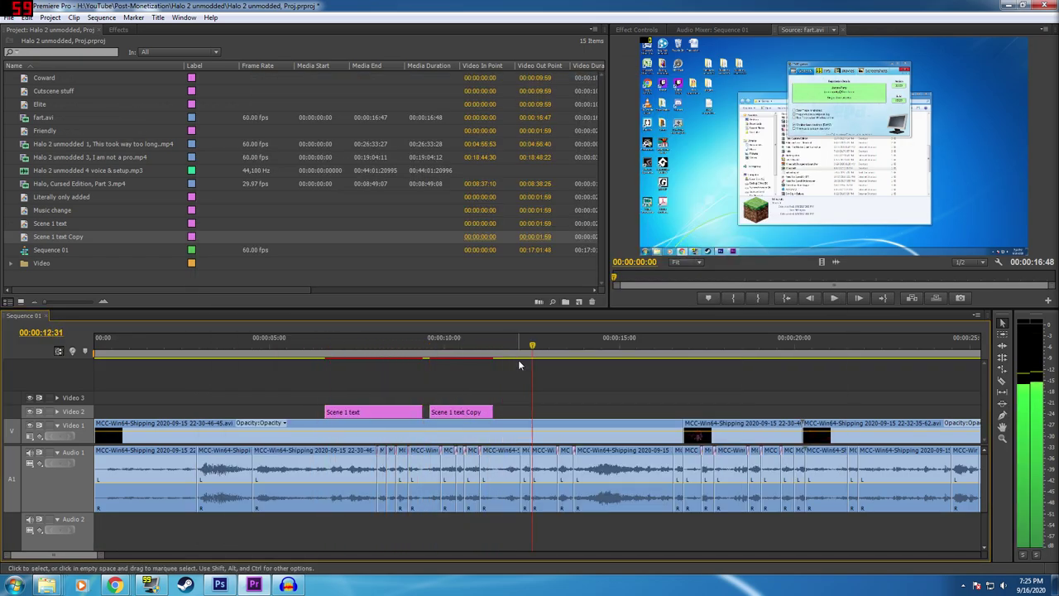
# - Duplicate the Scene 1 text Copy title for Video 2 at about 00:00:11:40 and open its text for editing
pyautogui.click(503, 353)
pyautogui.click(58, 237)
pyautogui.click(26, 18)
pyautogui.click(83, 157)
pyautogui.doubleClick(42, 250)
pyautogui.tripleClick(439, 373)
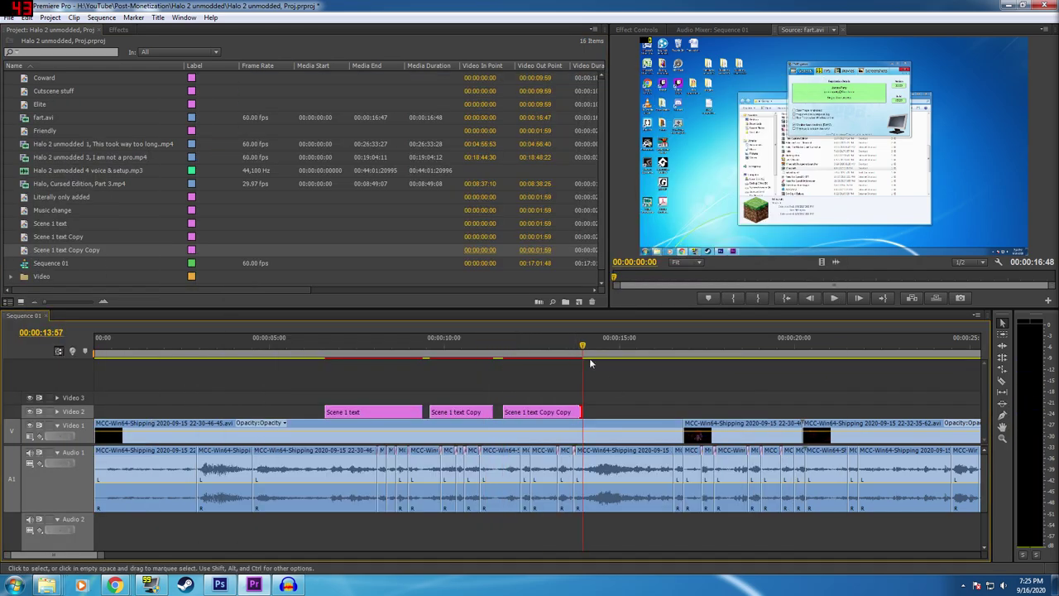
# - Duplicate the Scene 1 text Copy Copy title and place the new subtitle on Video 2 at about 00:00:15:40
pyautogui.click(644, 356)
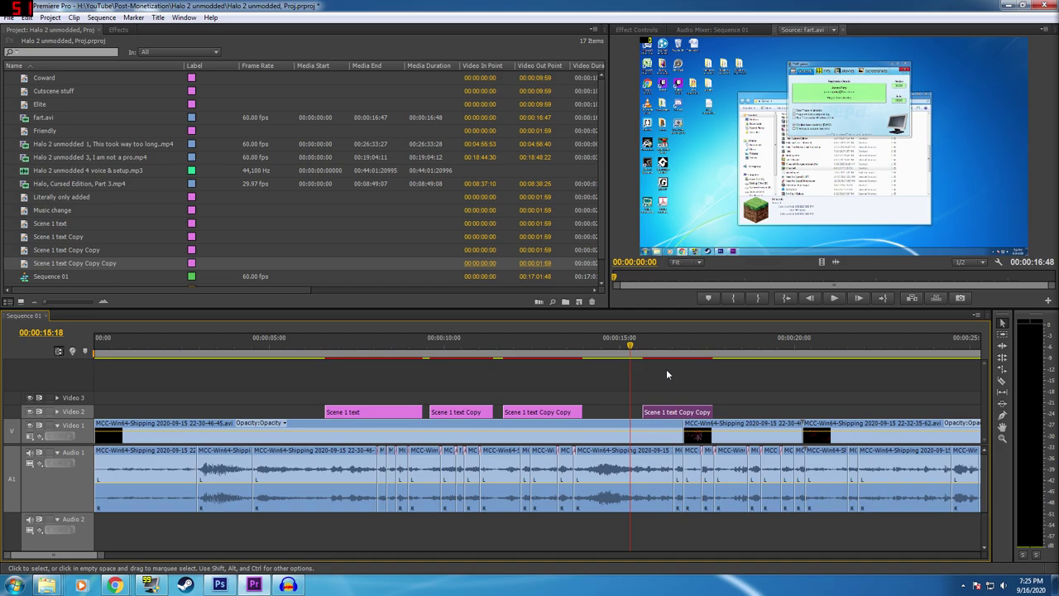
pyautogui.click(683, 358)
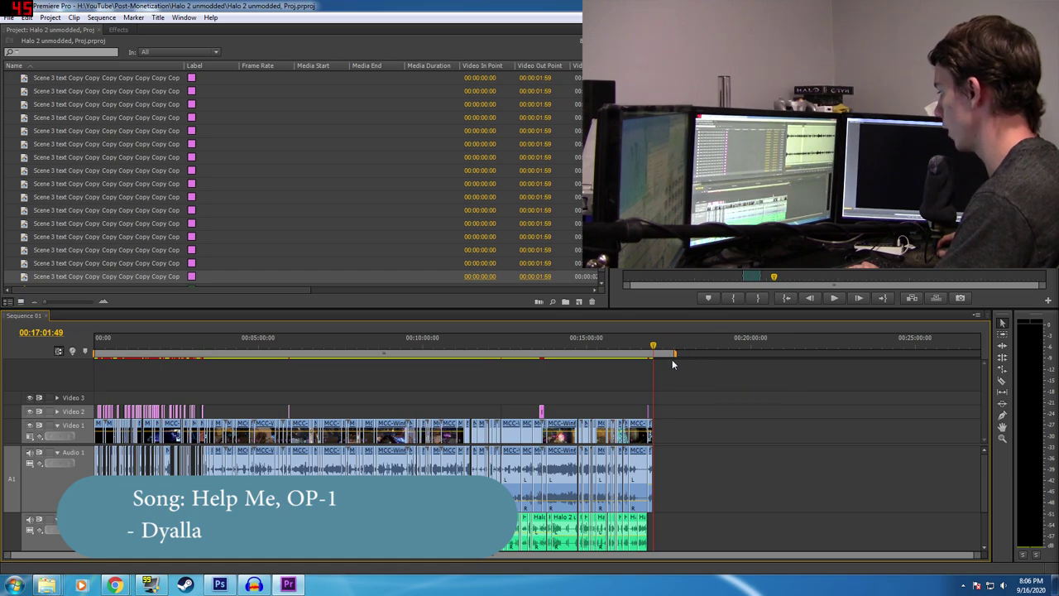
# - Shorten the sequence's work area so it ends at 00:17:01:49, exactly where the last clip ends
pyautogui.press('=')
pyautogui.press('=')
pyautogui.press('=')
pyautogui.press('=')
pyautogui.press('=')
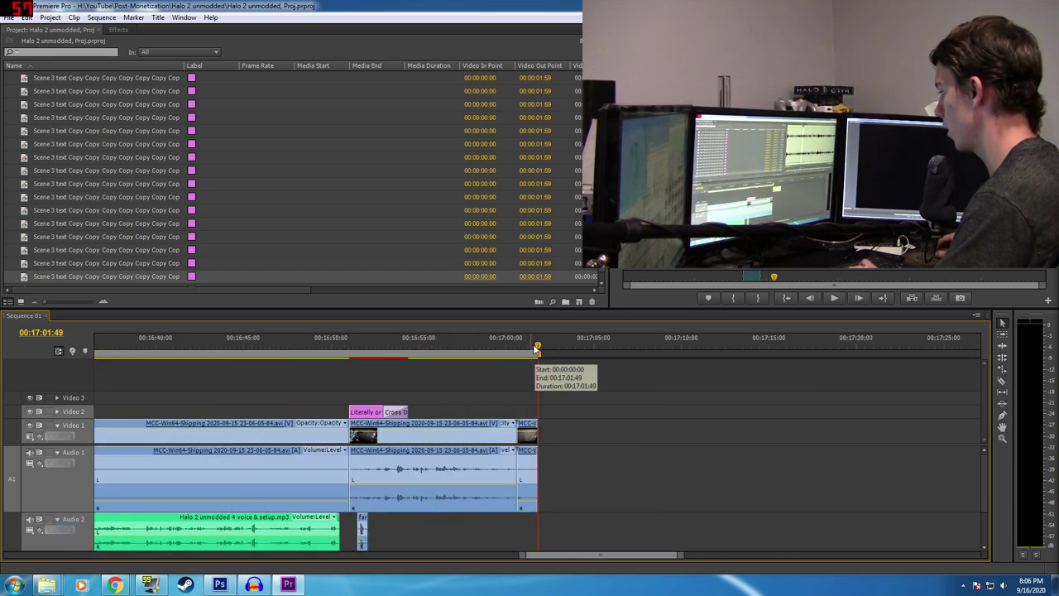
pyautogui.click(526, 344)
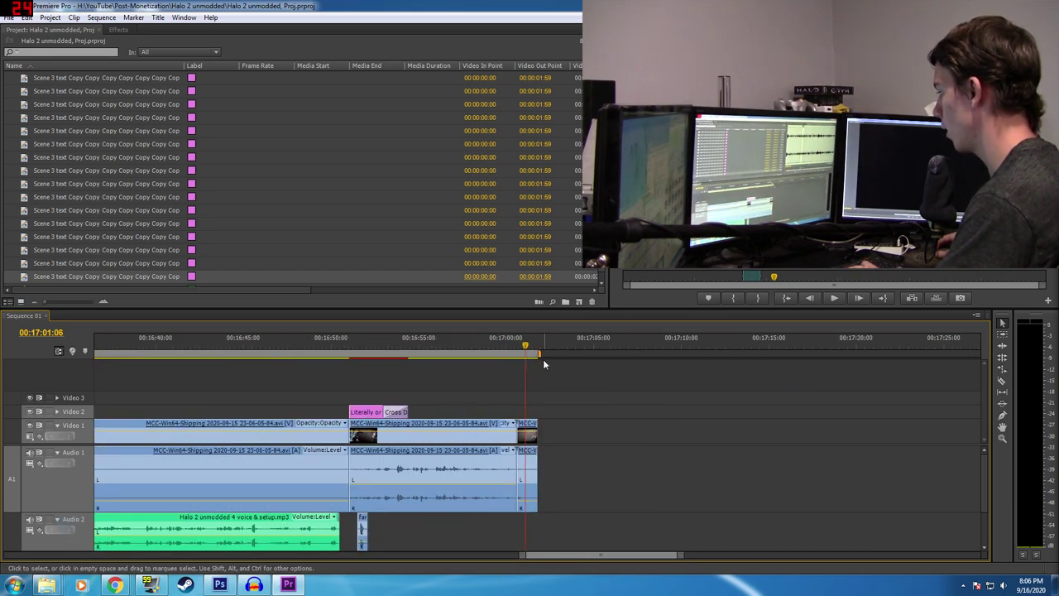
pyautogui.press('-')
pyautogui.press('-')
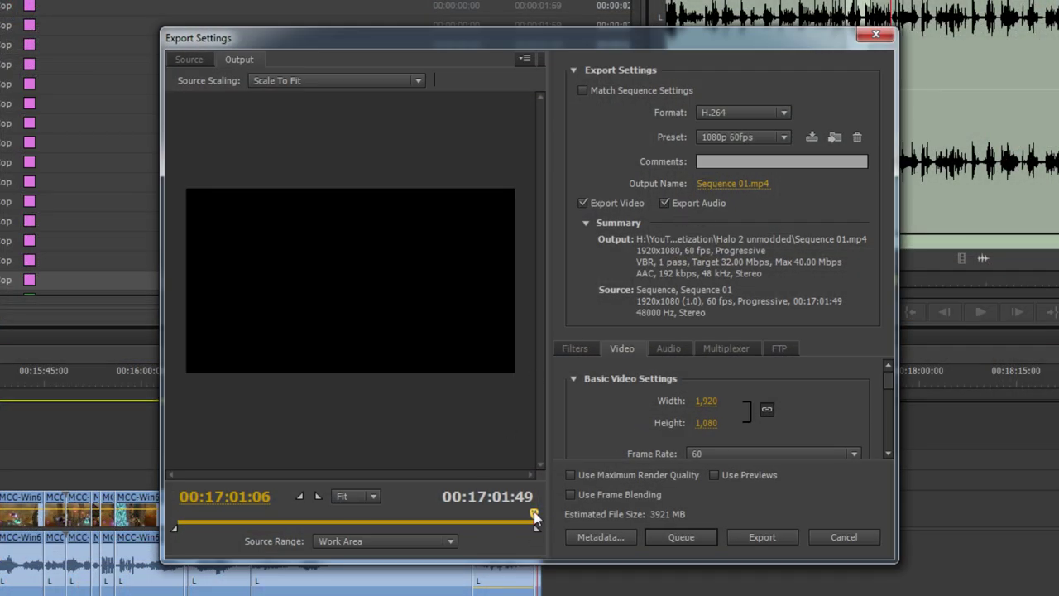
# - Preview the export at about 00:15:06:32 and name the output file "Halo 2 unmodded 4, Unsure about being Arbiter"
pyautogui.moveTo(534, 514); pyautogui.dragTo(494, 515)
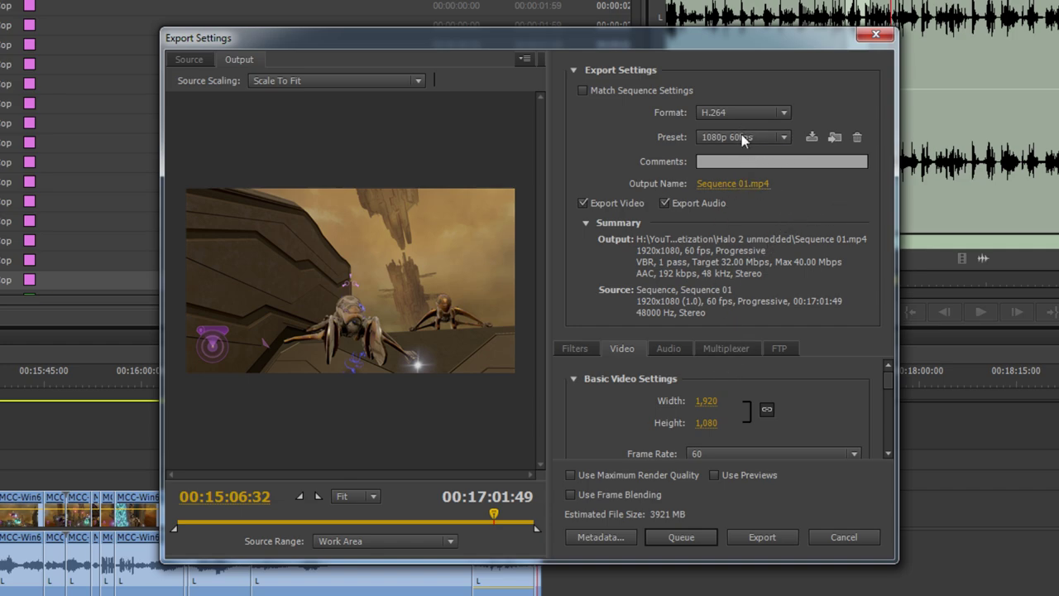
pyautogui.click(710, 183)
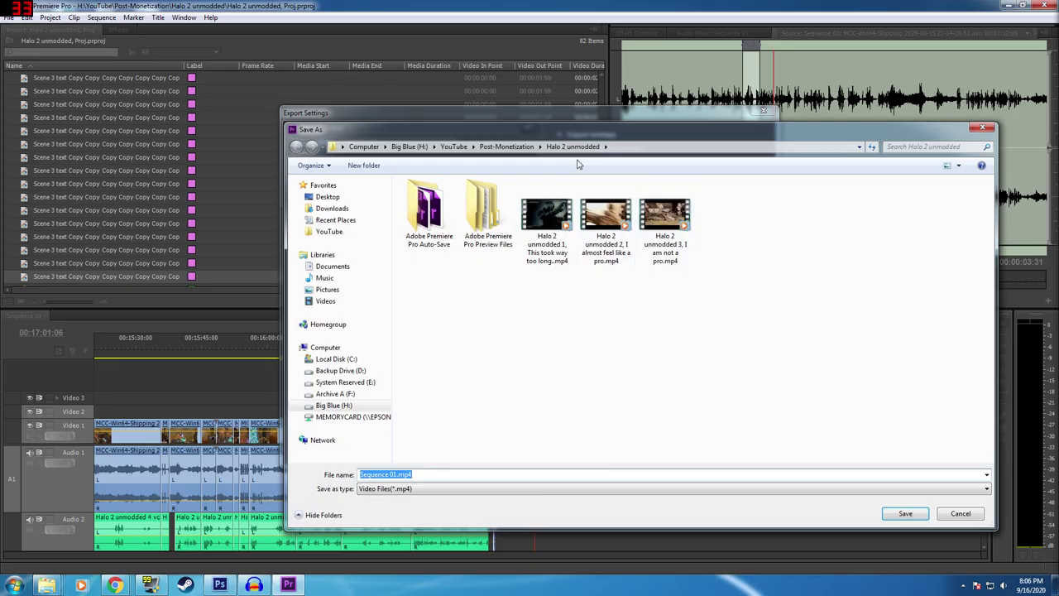
pyautogui.click(664, 219)
pyautogui.click(430, 475)
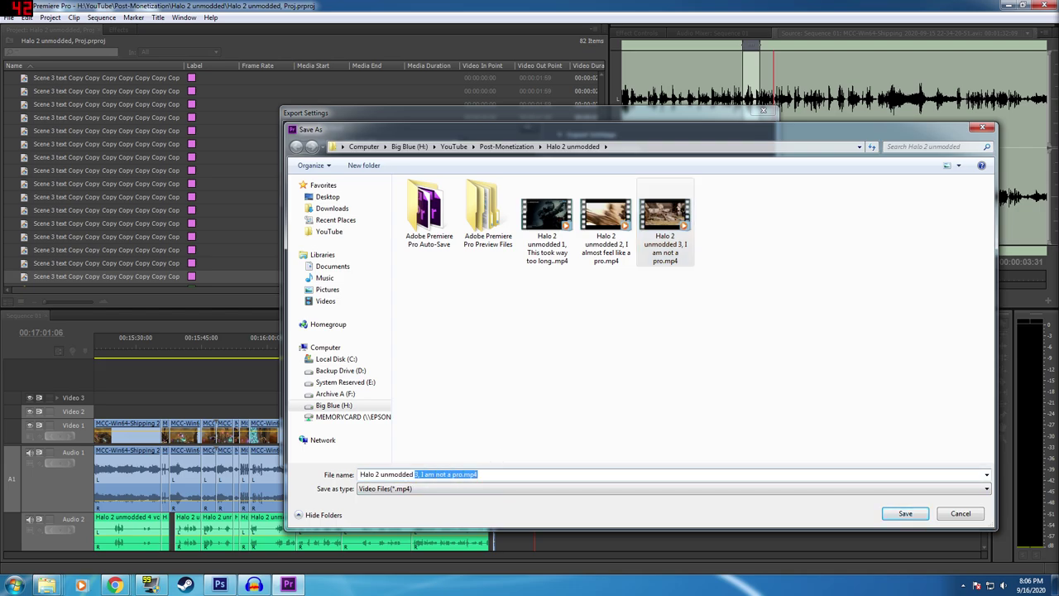
pyautogui.press('BackSpace')
pyautogui.write('4,')
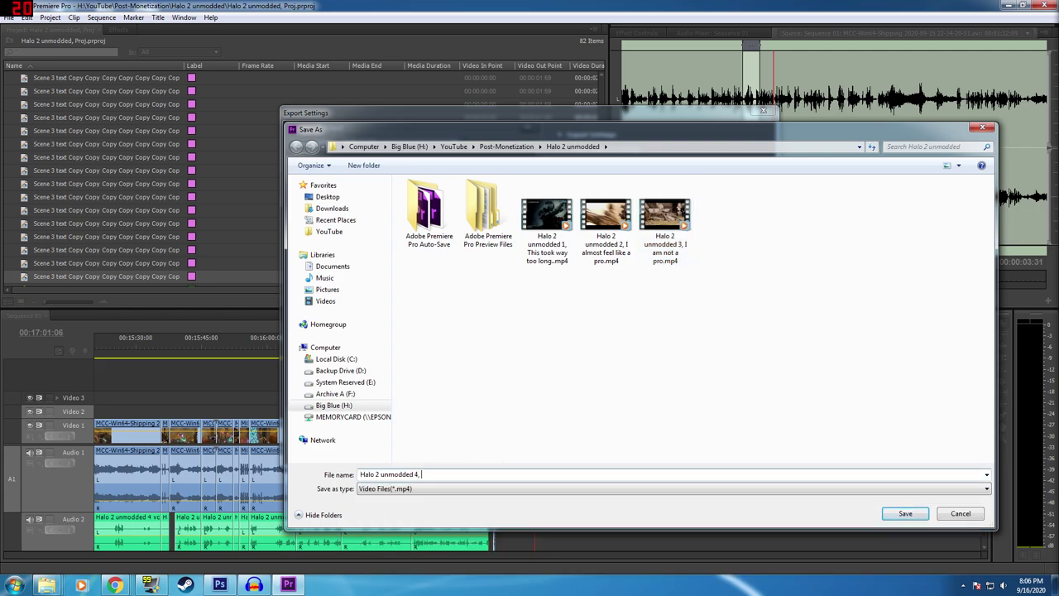
pyautogui.write('Unsure about being Arbiter')
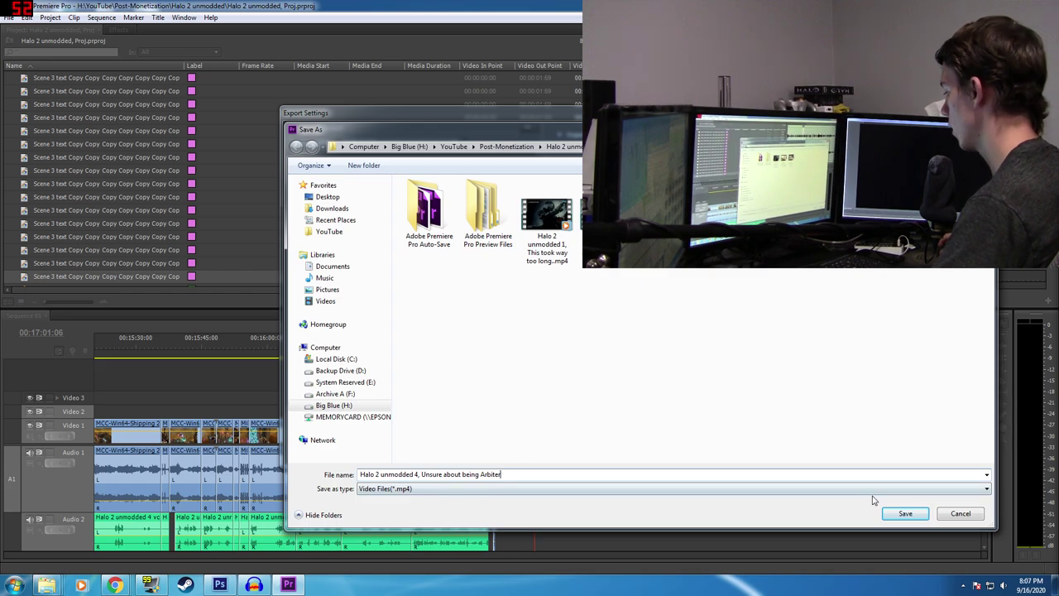
pyautogui.click(904, 514)
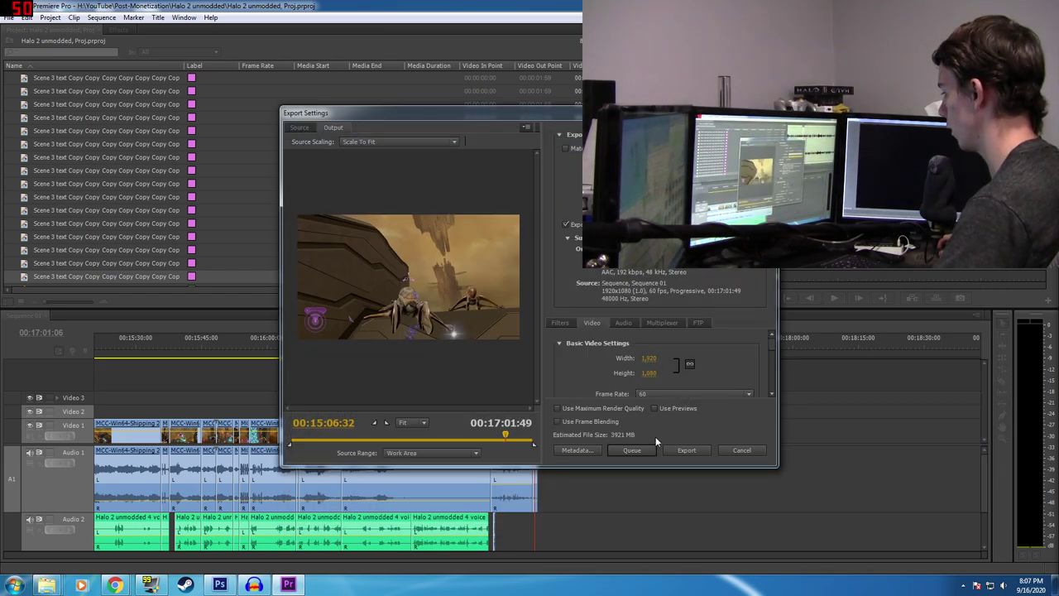
# - Send the H.264 1080p 60fps export to Adobe Media Encoder, start encoding the queue, and return to Premiere Pro
pyautogui.click(632, 450)
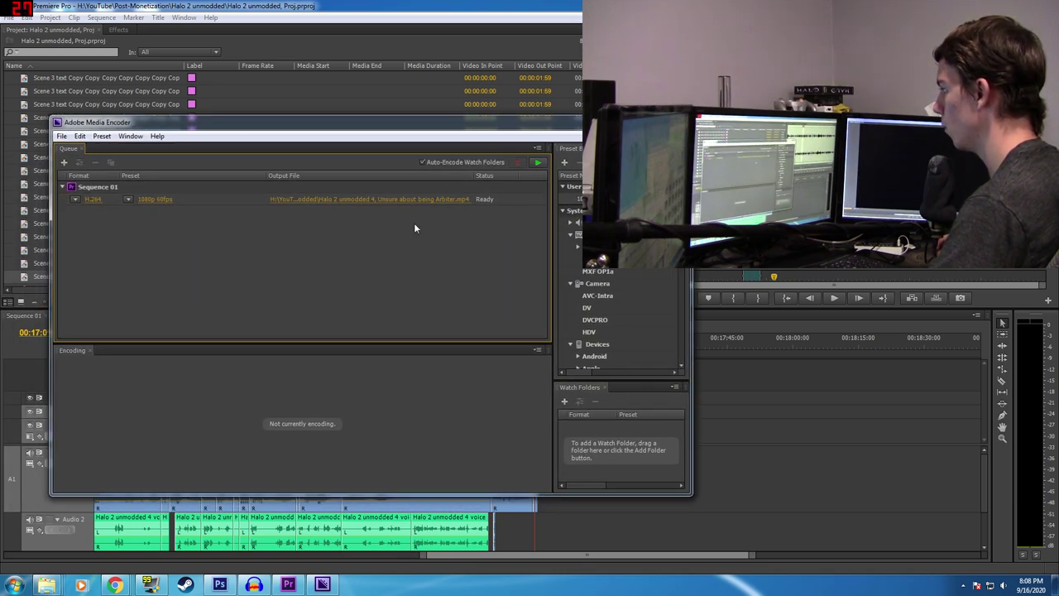
pyautogui.click(538, 163)
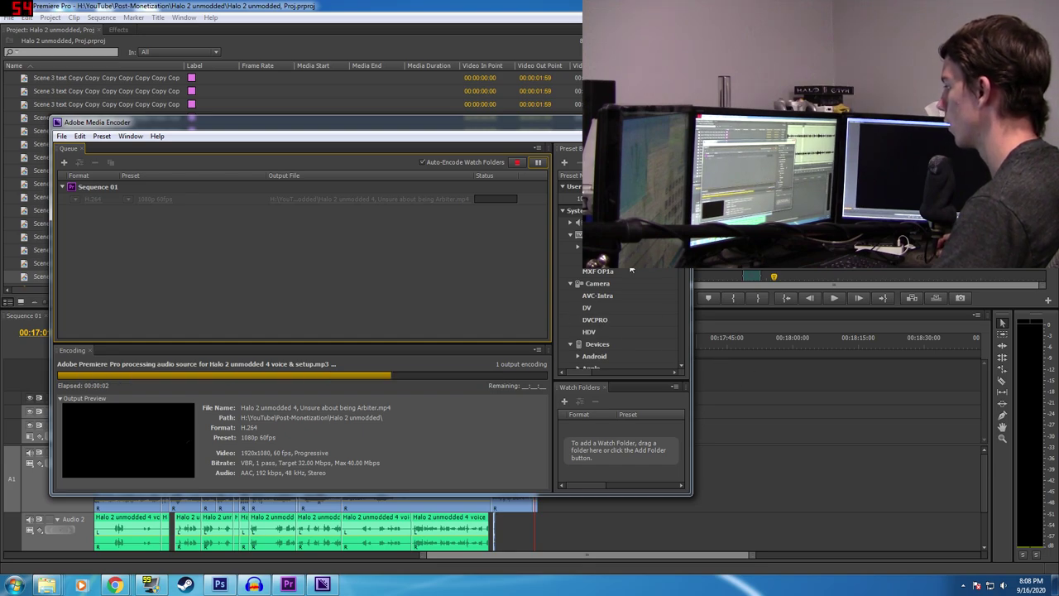
pyautogui.click(719, 373)
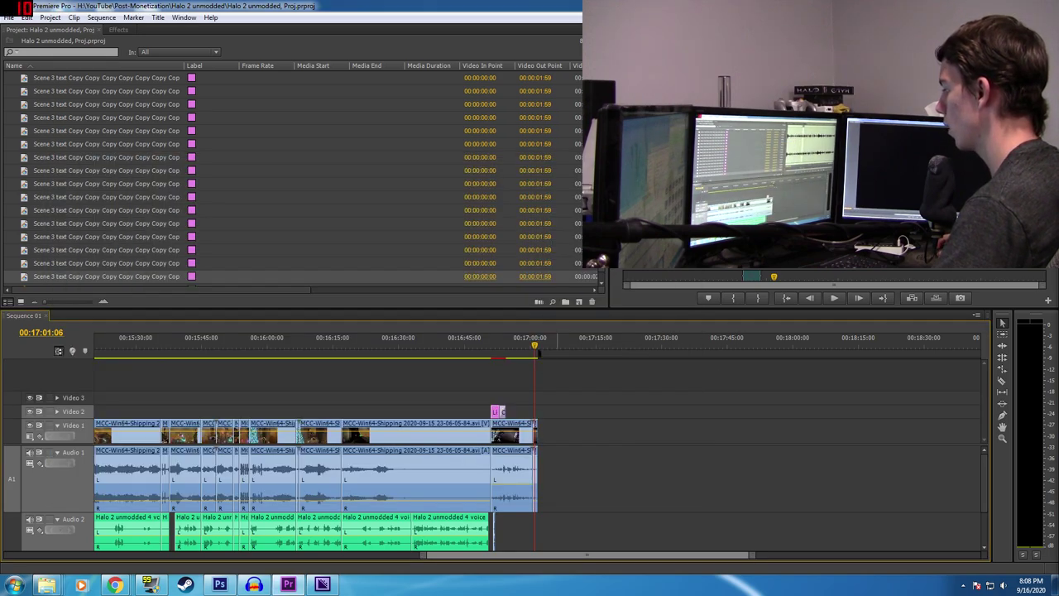
# - Look through the whole sequence, then the opening cutscene in detail, for a frame suitable as the video's thumbnail
pyautogui.click(412, 346)
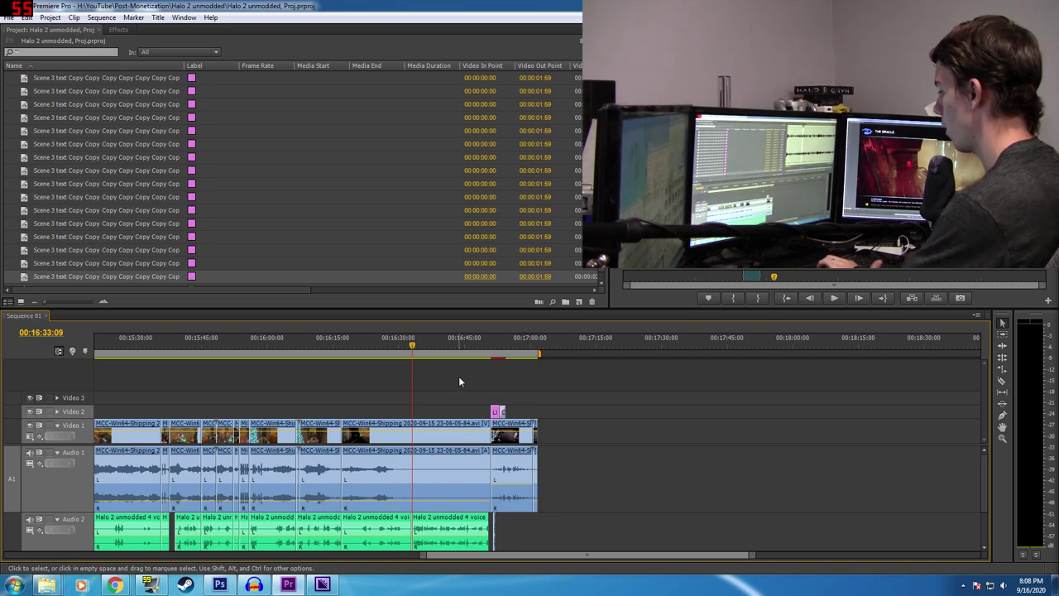
pyautogui.press('Home')
pyautogui.press('\\')
pyautogui.press('-')
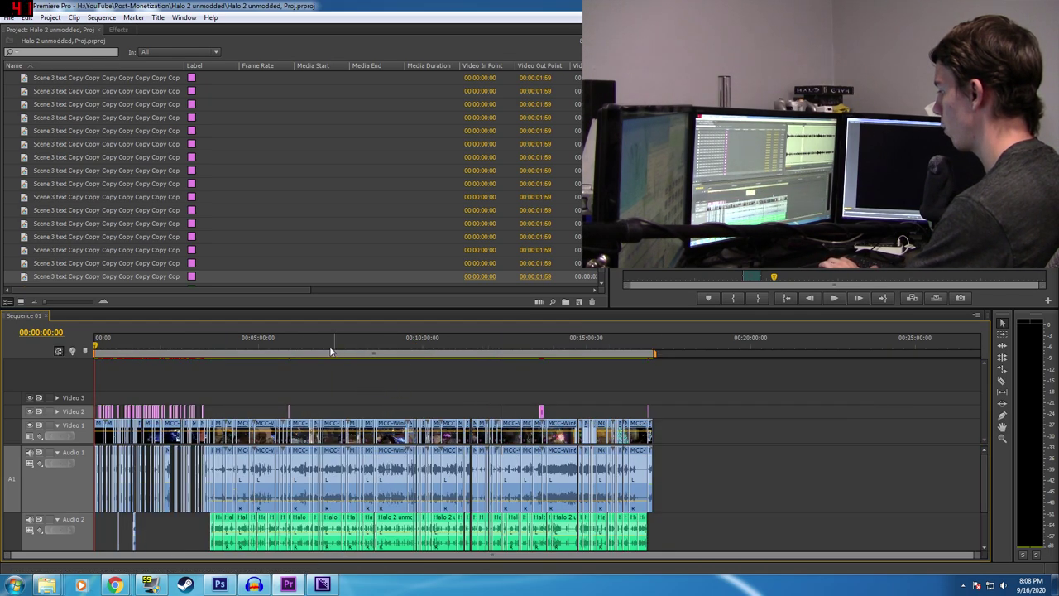
pyautogui.moveTo(331, 348); pyautogui.dragTo(372, 353)
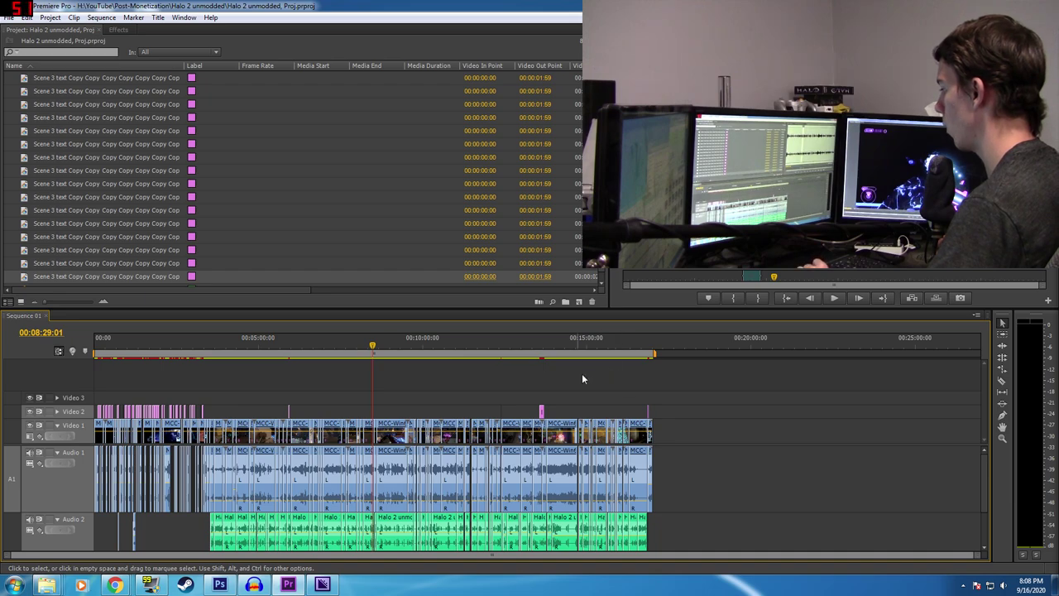
pyautogui.click(629, 346)
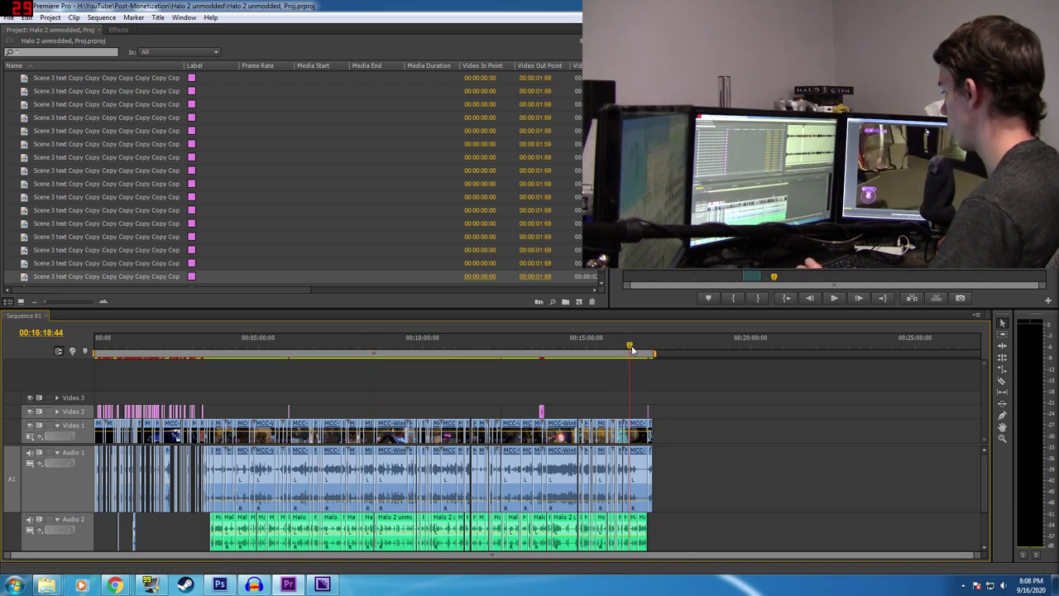
pyautogui.click(101, 345)
pyautogui.press('=')
pyautogui.press('=')
pyautogui.press('=')
pyautogui.press('=')
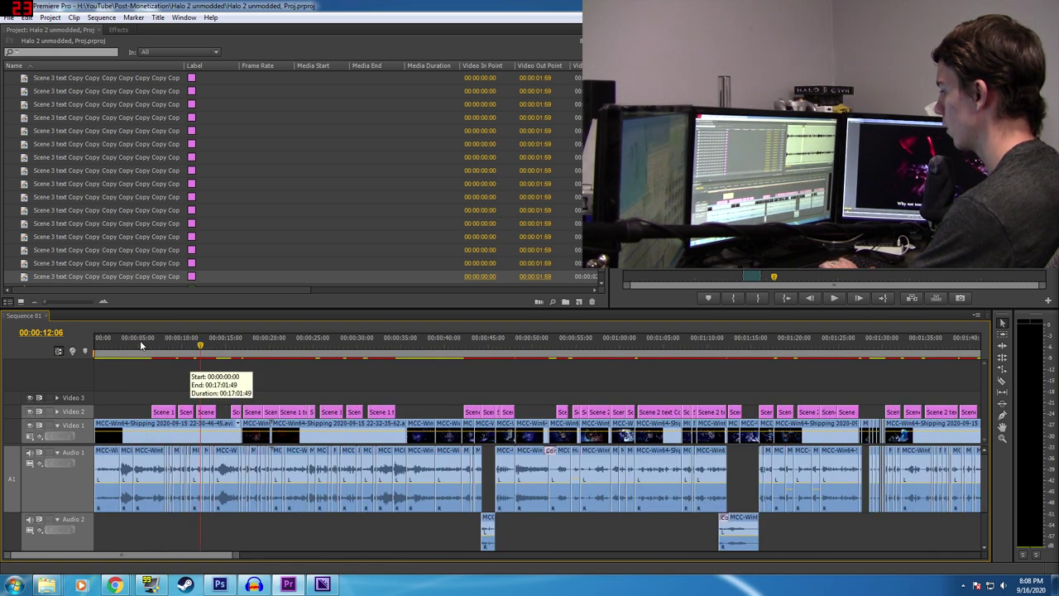
# - Export the frame at 00:01:00:03 as a JPEG named "Thumbnail 4_1" in the Halo 2 unmodded folder
pyautogui.hotkey('ctrl', 'shift', 'e')
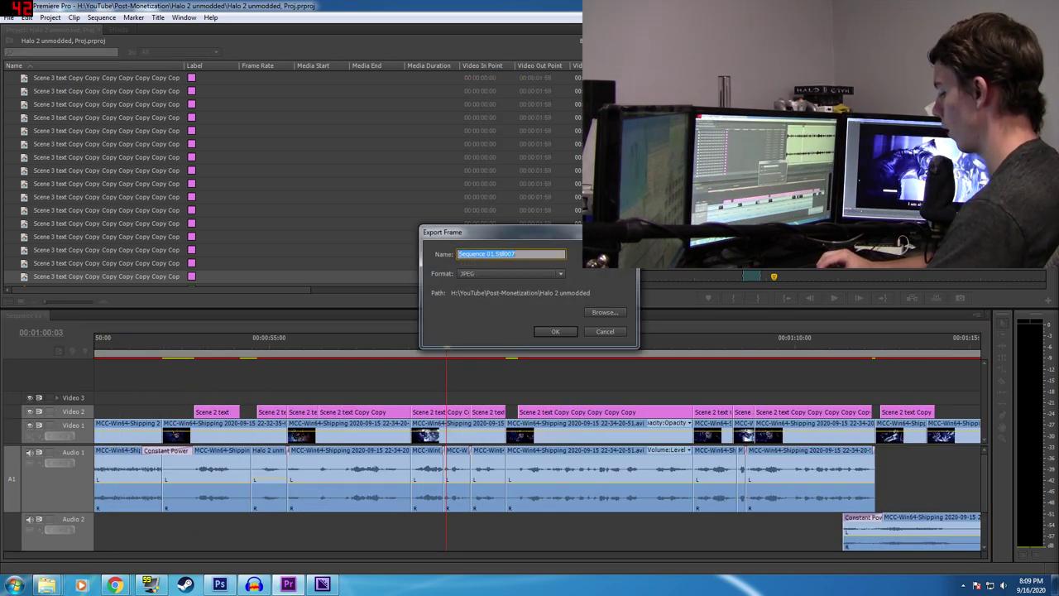
pyautogui.write('Thumbnail 4')
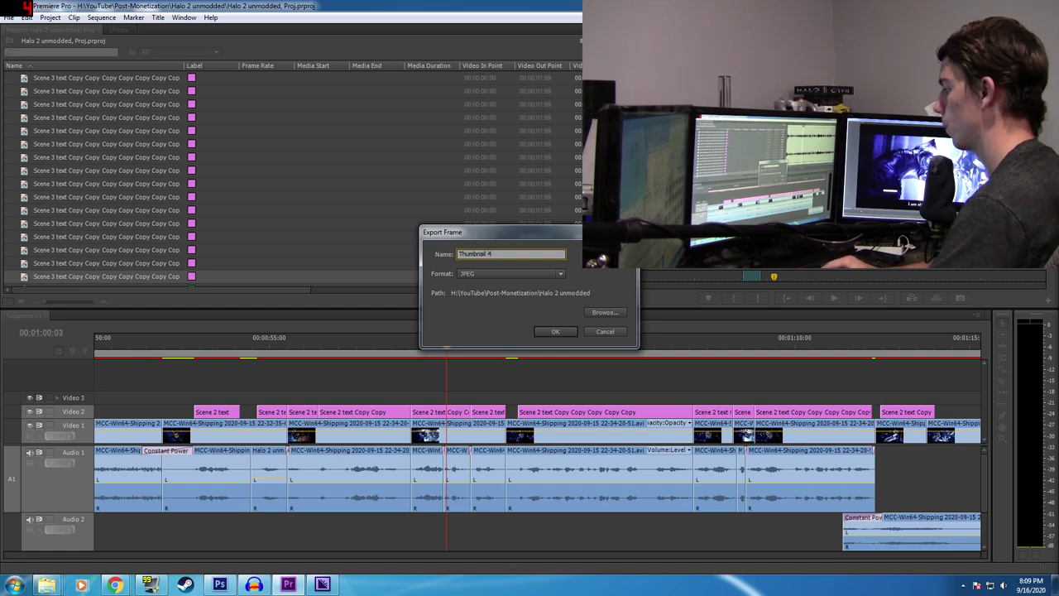
pyautogui.write('_1')
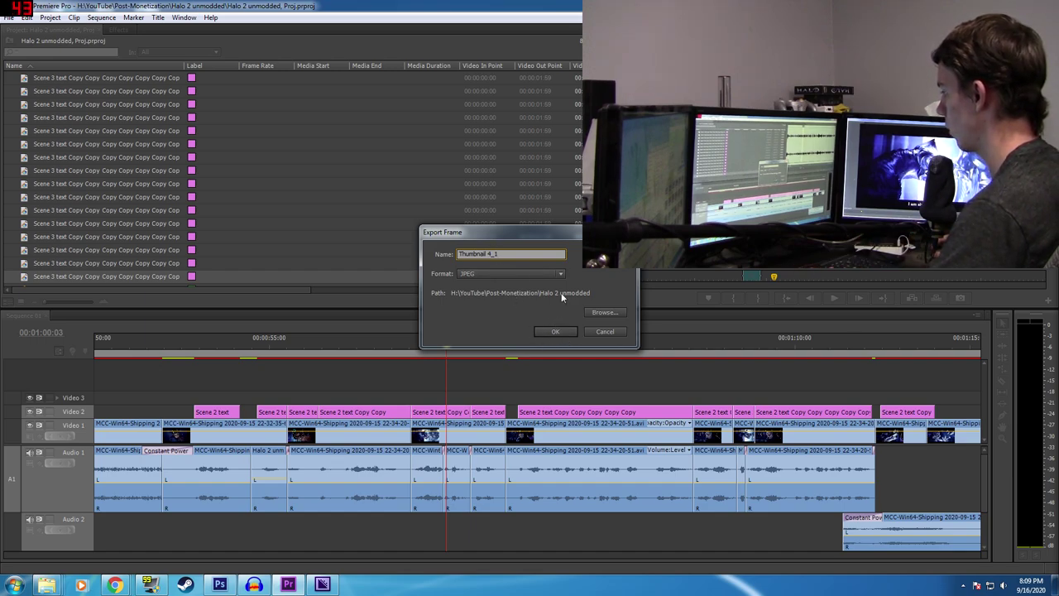
pyautogui.click(560, 330)
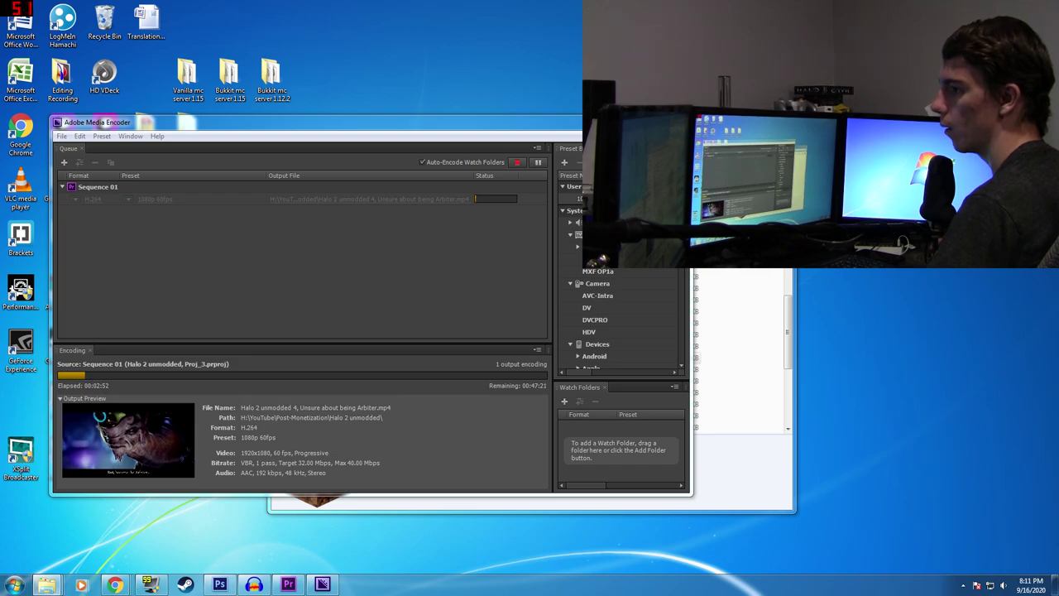
# - Find Thumbnail 4_1.jpg in the Halo 2 unmodded folder and open it in Photoshop
pyautogui.moveTo(0, 101); pyautogui.dragTo(380, 85)
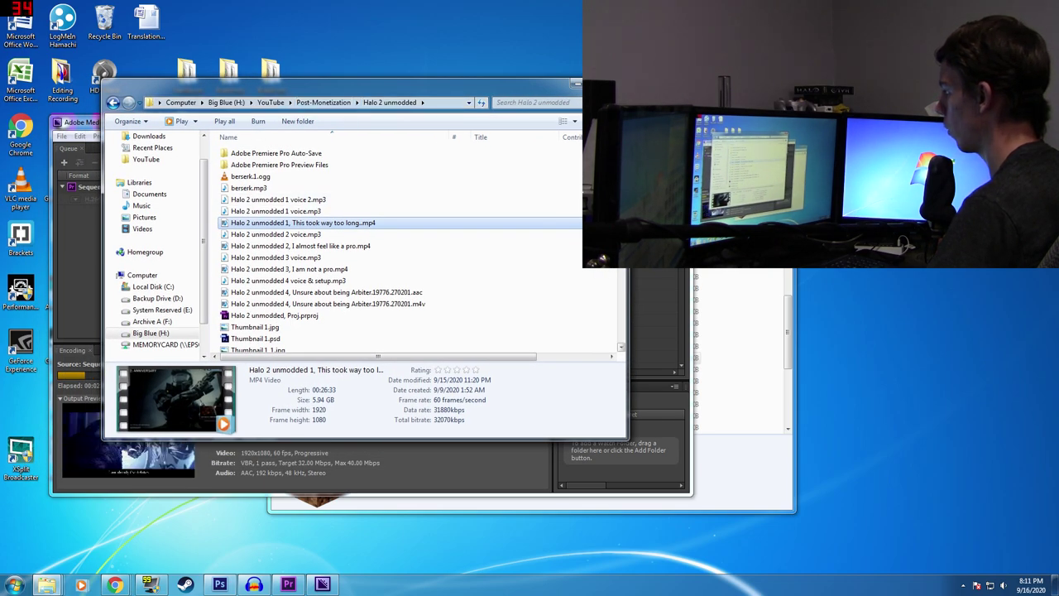
pyautogui.scroll(-4, 516, 335)
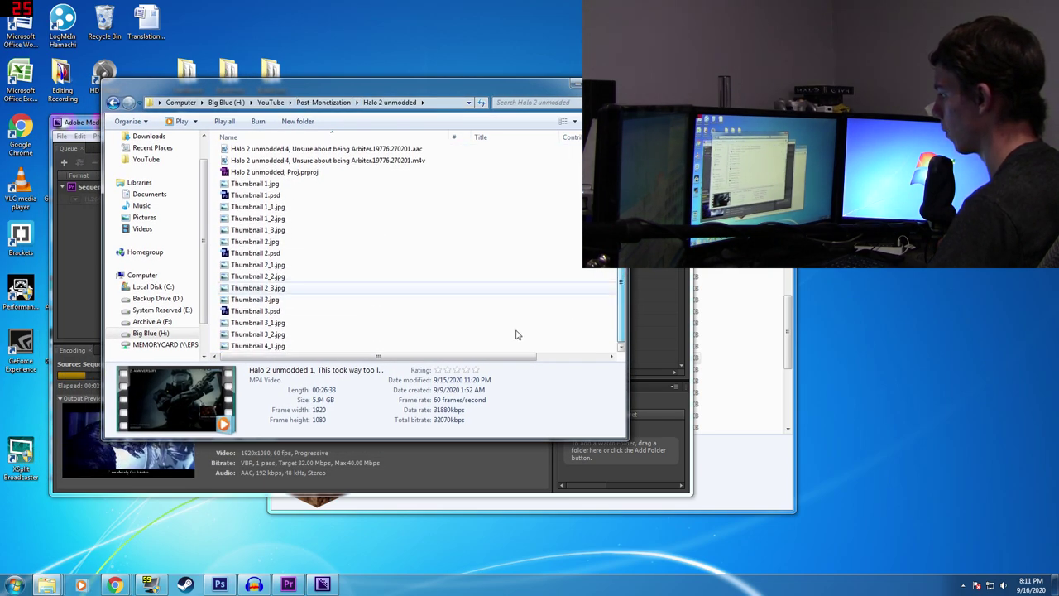
pyautogui.click(260, 346)
pyautogui.rightClick(259, 346)
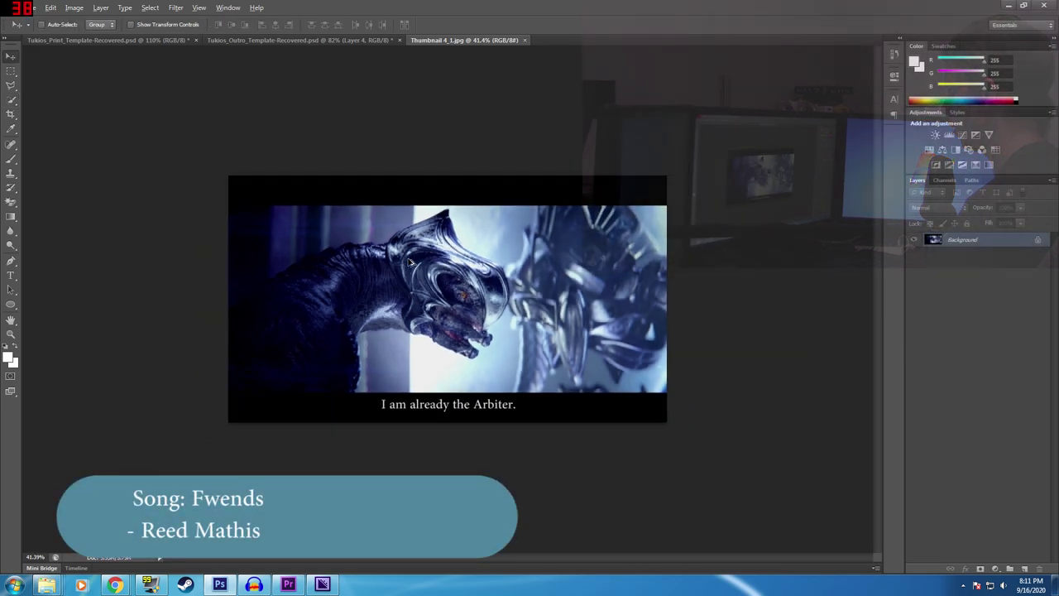
# - Put a copy of the image on a new layer above the hidden background and enlarge it past the black bars and subtitle
pyautogui.scroll(-5, 410, 261)
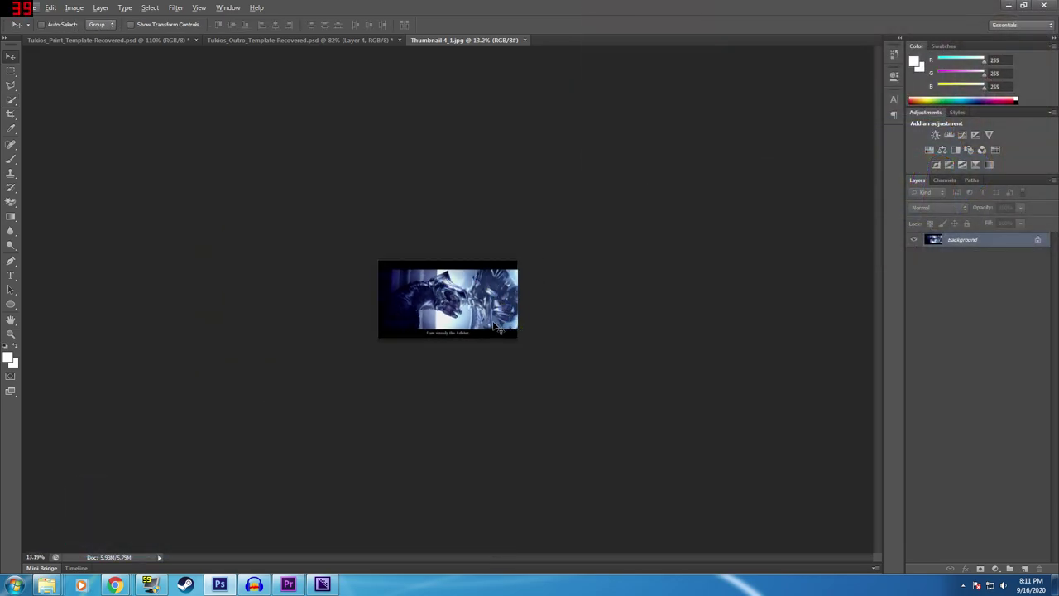
pyautogui.hotkey('ctrl', 'v')
pyautogui.hotkey('ctrl', 't')
pyautogui.moveTo(519, 262); pyautogui.dragTo(567, 231)
pyautogui.moveTo(463, 309); pyautogui.dragTo(451, 310)
pyautogui.press('Return')
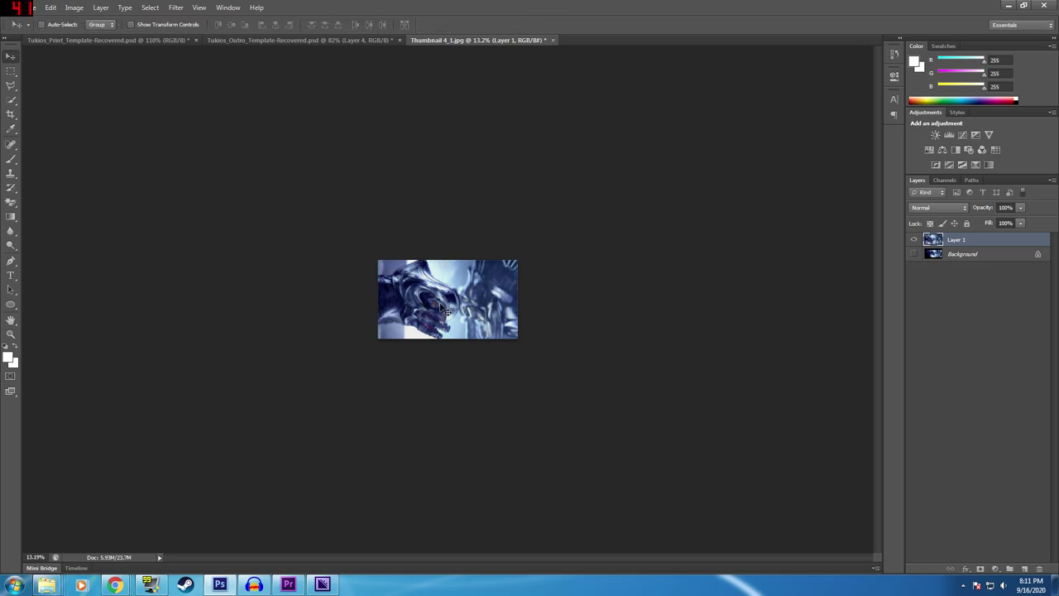
# - Scale Layer 1 down to about 77% and reposition it so more of the Arbiter's head shows in the frame
pyautogui.scroll(3, 441, 307)
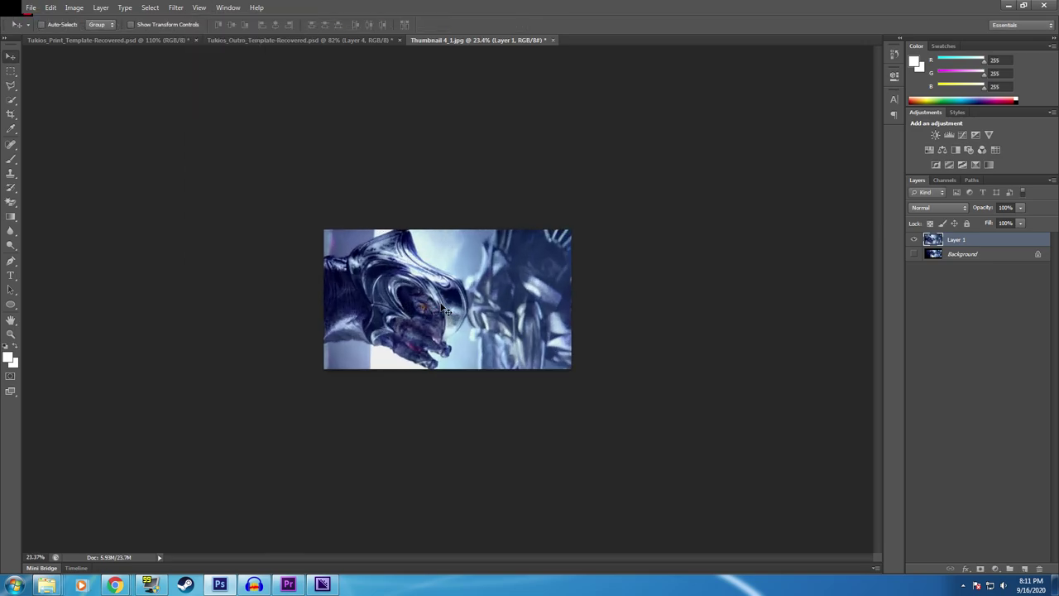
pyautogui.hotkey('ctrl', 't')
pyautogui.moveTo(193, 192); pyautogui.dragTo(243, 218)
pyautogui.moveTo(385, 294); pyautogui.dragTo(388, 288)
pyautogui.moveTo(571, 210); pyautogui.dragTo(583, 204)
pyautogui.moveTo(437, 300); pyautogui.dragTo(435, 306)
pyautogui.moveTo(584, 207); pyautogui.dragTo(593, 200)
pyautogui.moveTo(453, 297); pyautogui.dragTo(451, 319)
pyautogui.moveTo(229, 218); pyautogui.dragTo(243, 228)
pyautogui.moveTo(396, 314); pyautogui.dragTo(400, 312)
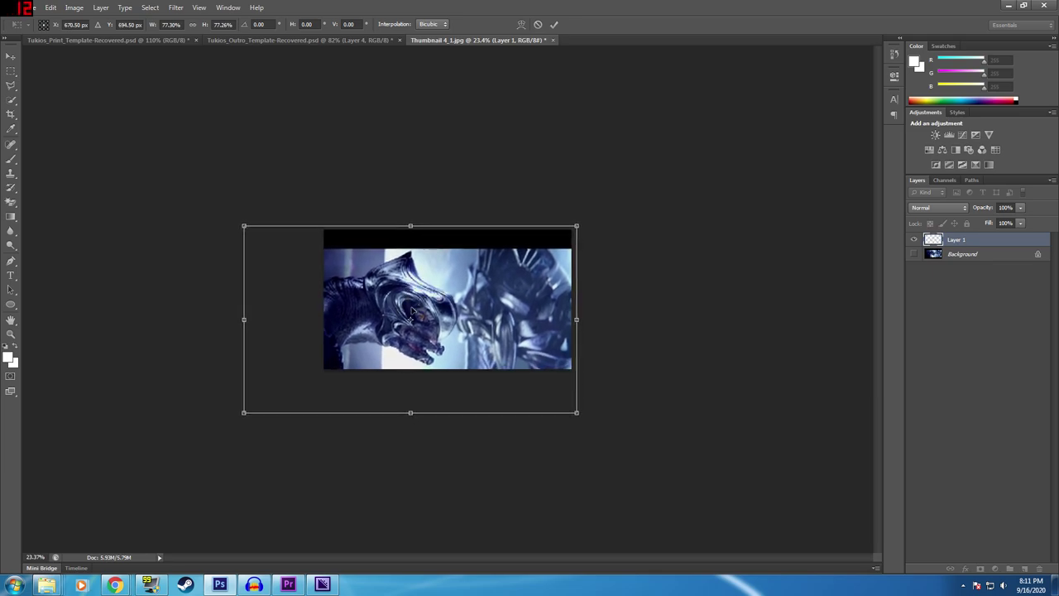
# - Rescale Layer 1 to about 84.6%, position the Arbiter so the image fills the canvas, and apply the transform
pyautogui.moveTo(582, 222); pyautogui.dragTo(911, 37)
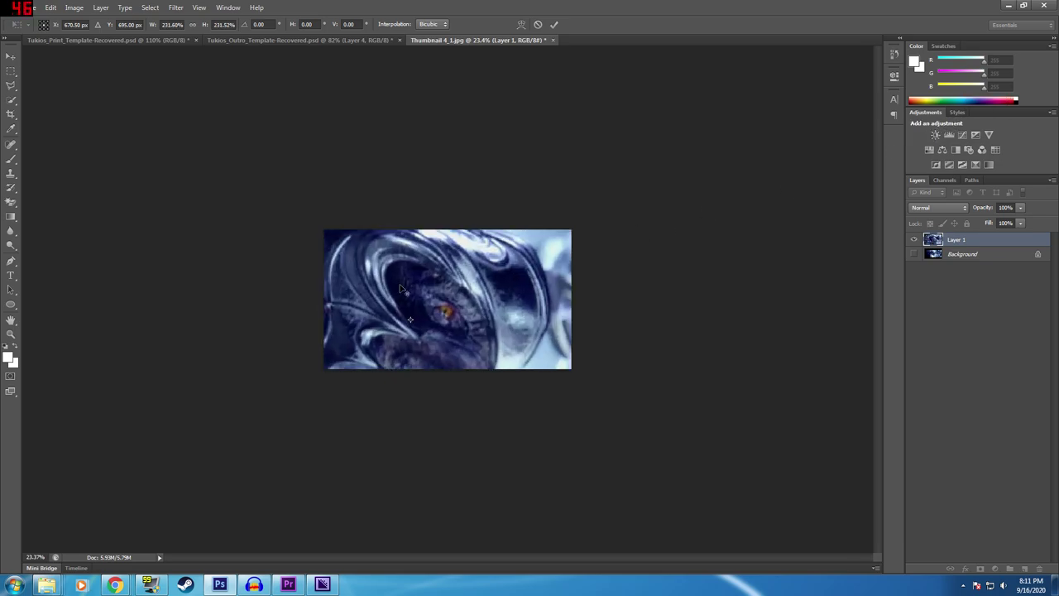
pyautogui.hotkey('ctrl', '0')
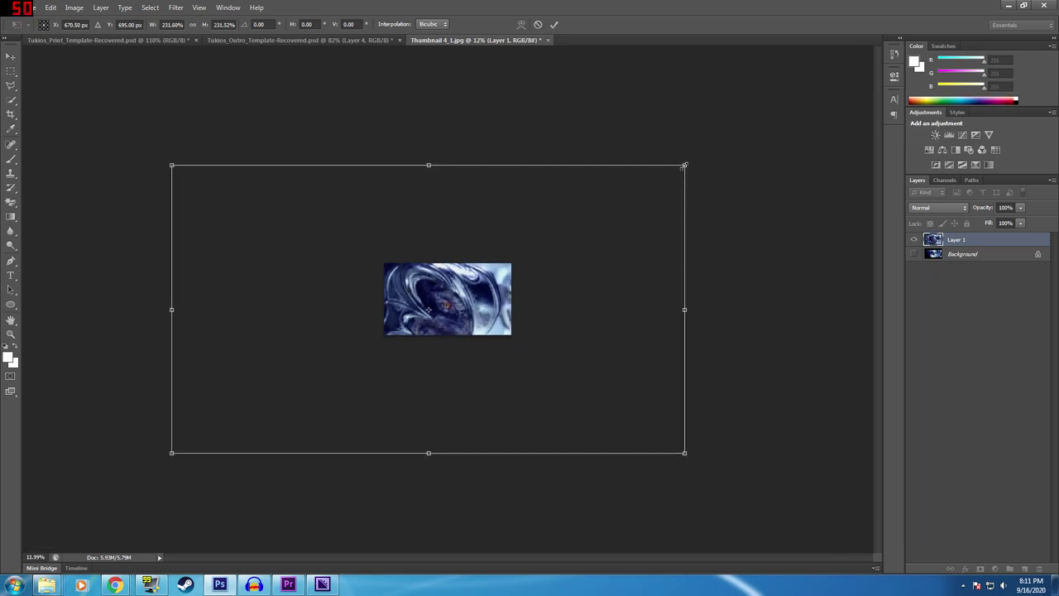
pyautogui.moveTo(673, 171); pyautogui.dragTo(507, 242)
pyautogui.hotkey('ctrl', '0')
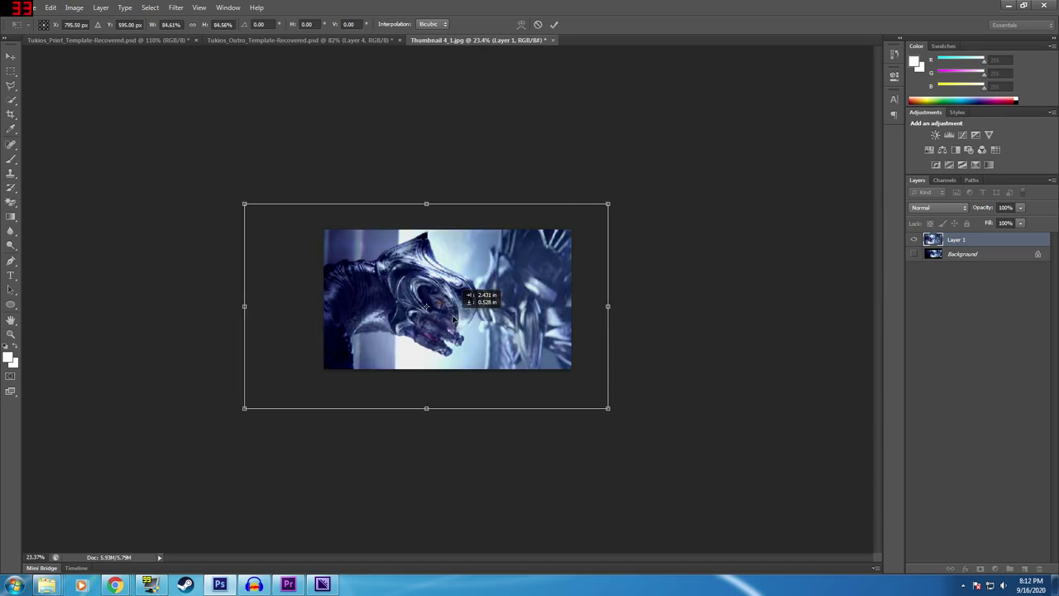
pyautogui.press('Return')
pyautogui.hotkey('ctrl', '0')
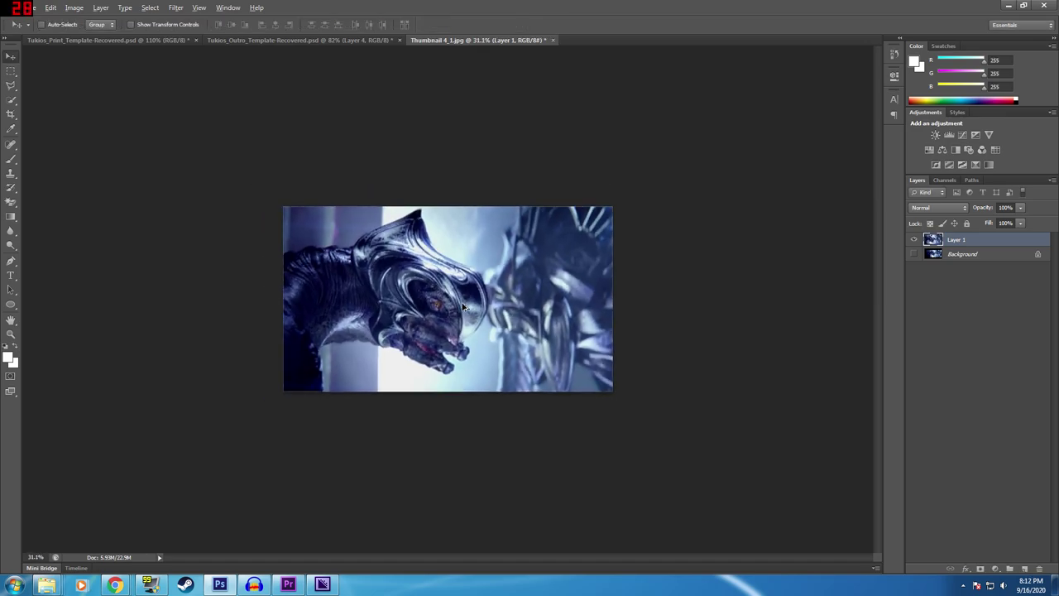
# - Add the white title "Halo 2 4" over the image in Times New Roman Italic at 300 pt
pyautogui.press('t')
pyautogui.hotkey('alt', 't')
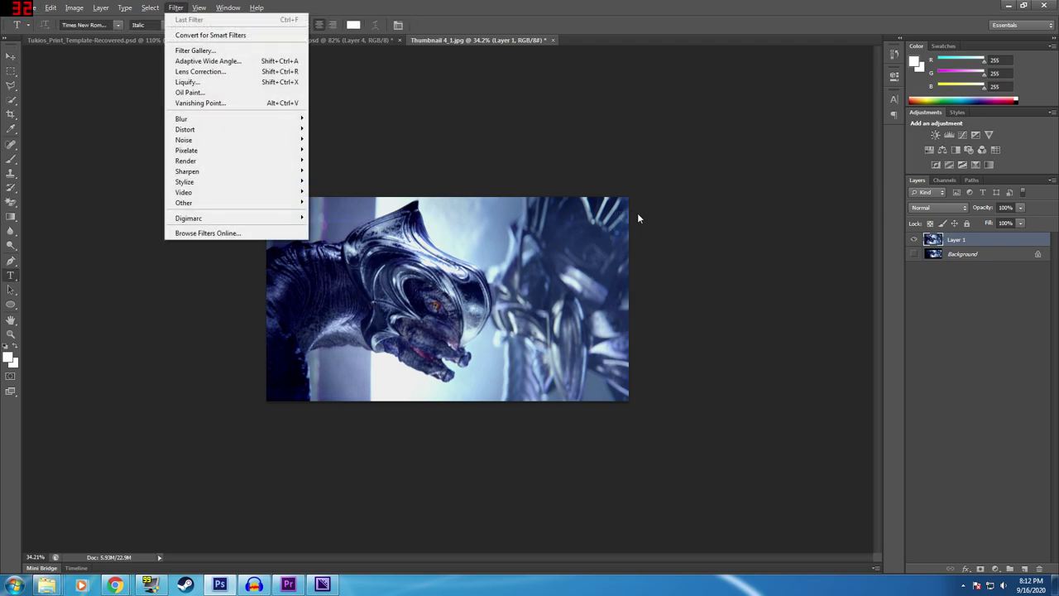
pyautogui.press('Escape')
pyautogui.click(619, 217)
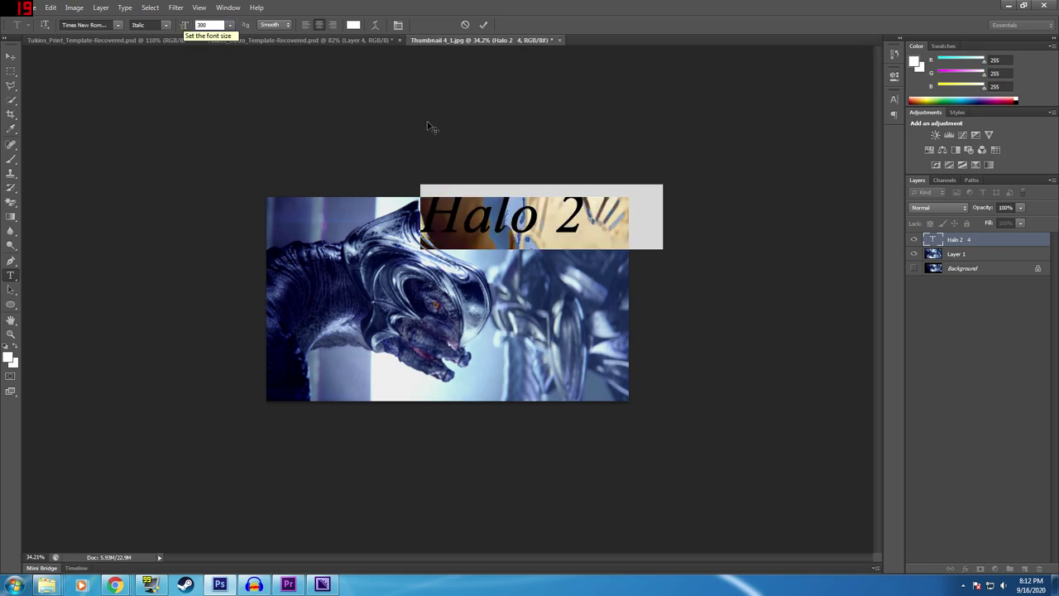
# - Position the "Halo 2 4" title in the image's upper-right corner so all its characters fit inside the canvas
pyautogui.click(495, 215)
pyautogui.moveTo(496, 215); pyautogui.dragTo(351, 231)
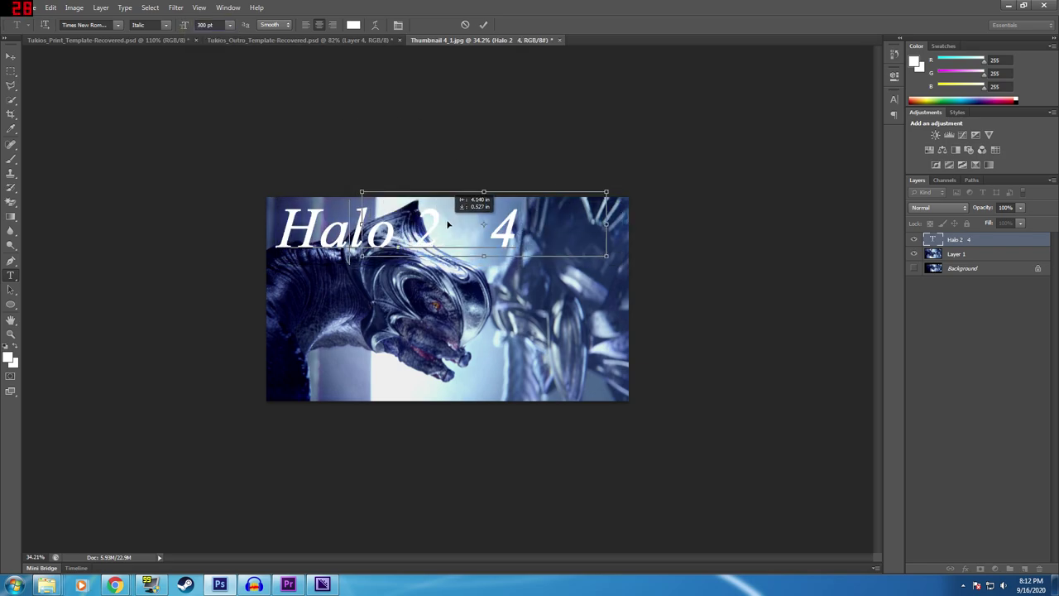
pyautogui.moveTo(448, 225); pyautogui.dragTo(466, 226)
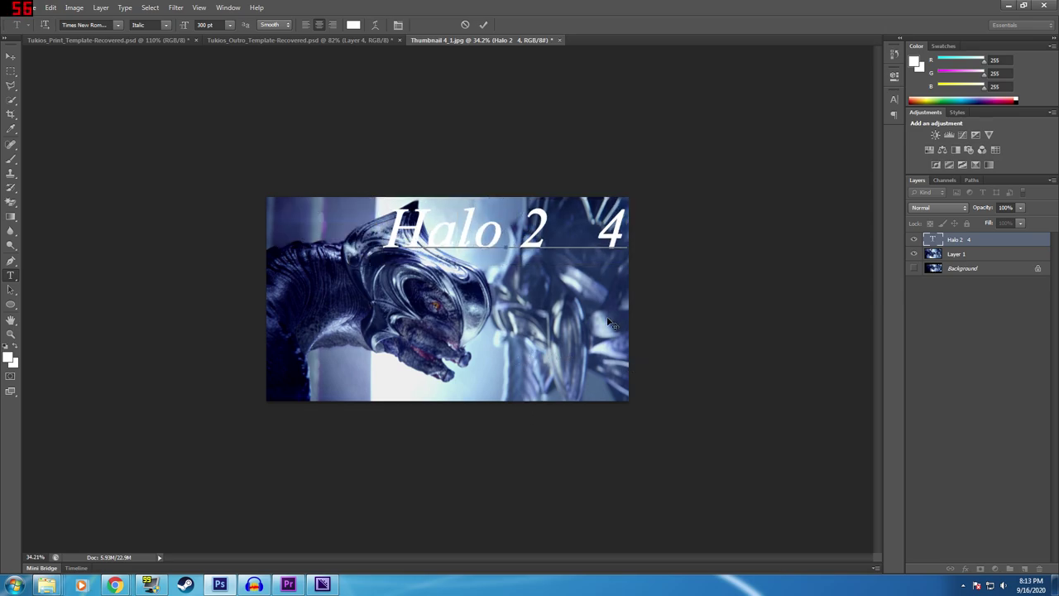
pyautogui.click(482, 242)
pyautogui.moveTo(470, 226); pyautogui.dragTo(467, 217)
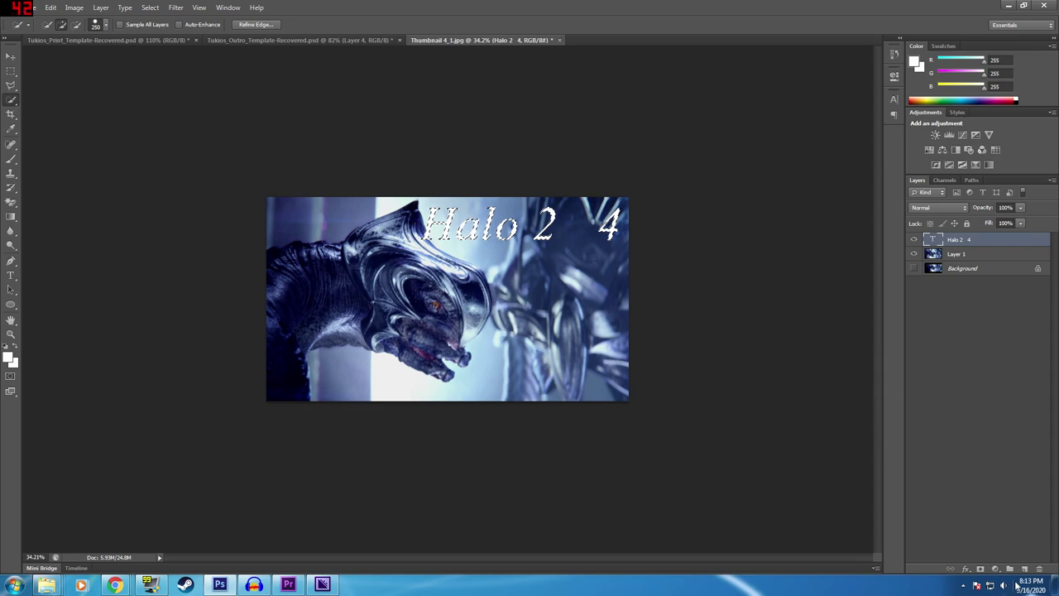
# - Create a layer beneath the title and refine the text selection with a soft feather, 19% contrast and +51% edge shift
pyautogui.click(1025, 569)
pyautogui.moveTo(957, 239); pyautogui.dragTo(957, 261)
pyautogui.click(256, 24)
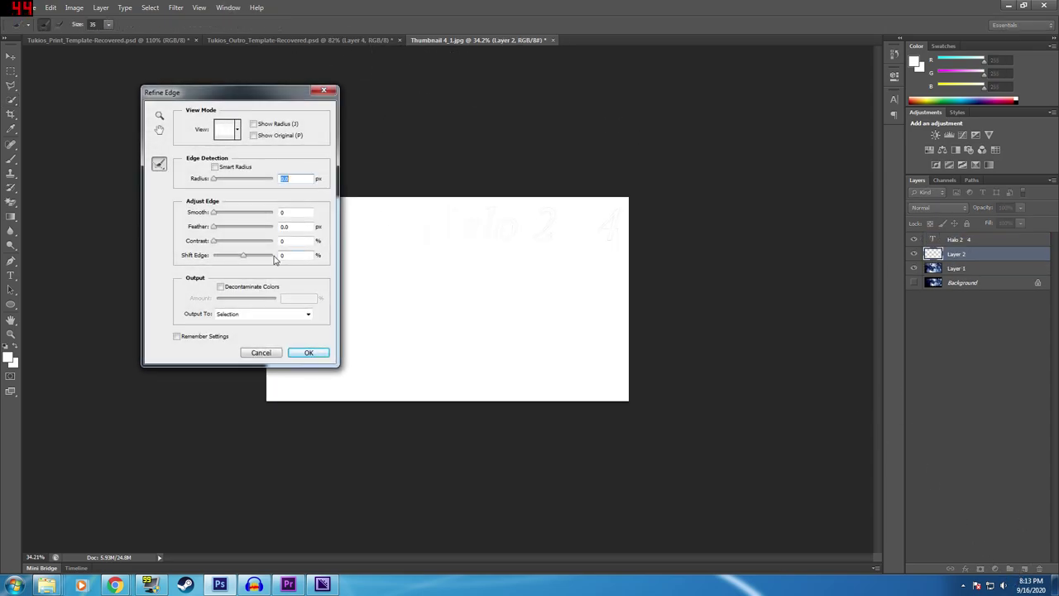
pyautogui.click(259, 258)
pyautogui.click(228, 227)
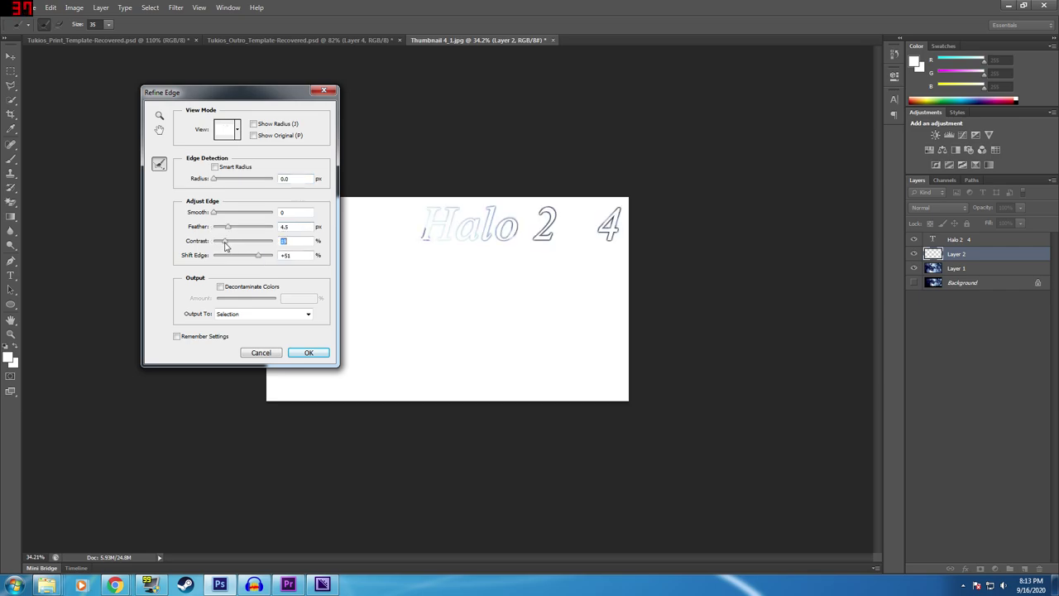
pyautogui.click(236, 228)
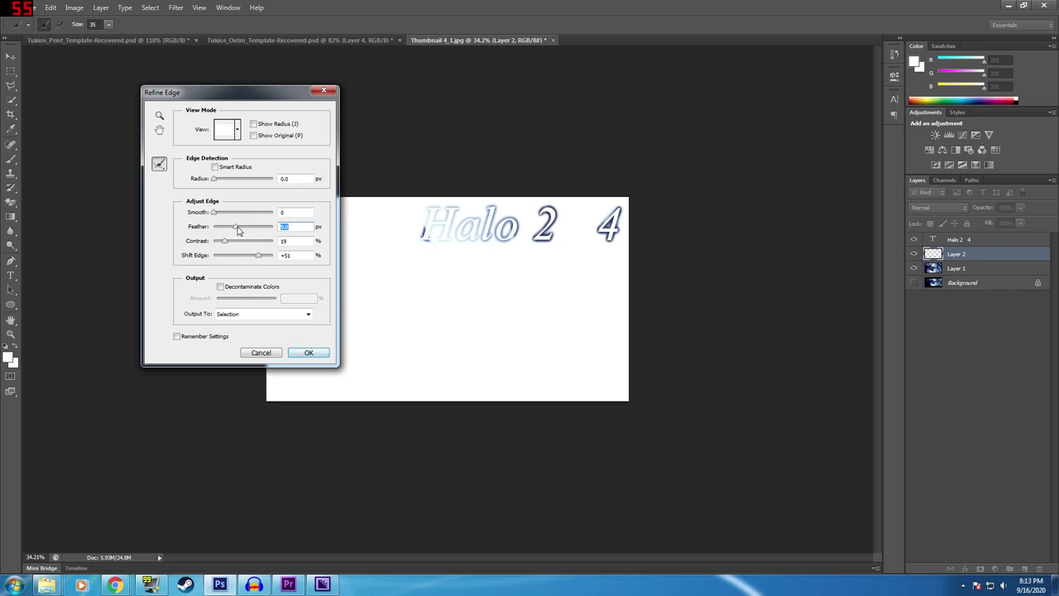
pyautogui.click(244, 231)
pyautogui.moveTo(243, 232); pyautogui.dragTo(239, 231)
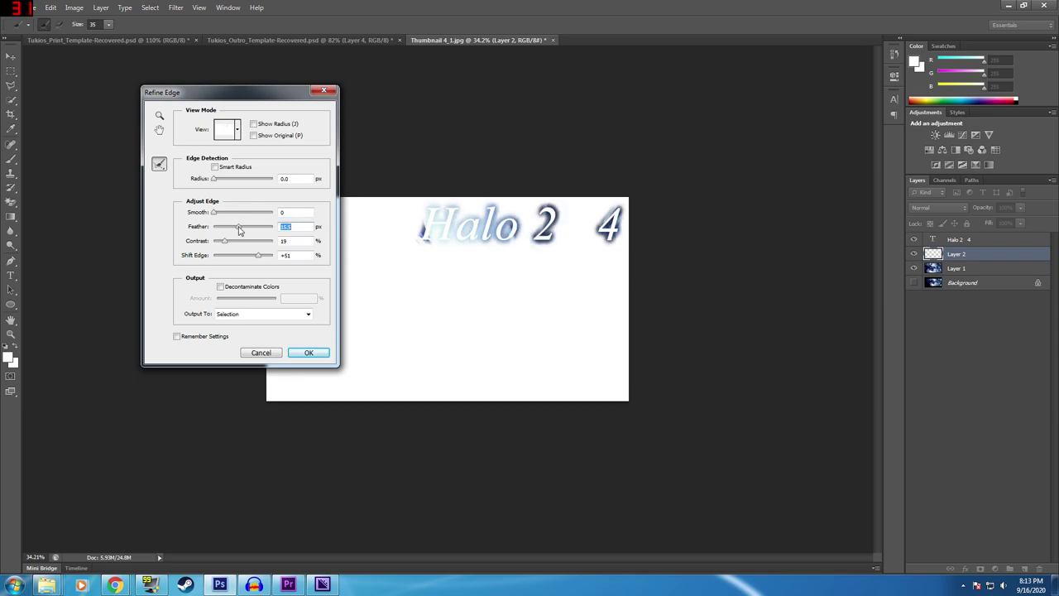
pyautogui.click(318, 355)
# - Fill the expanded text selection on Layer 2 with a custom dark colour at 100% opacity, then deselect it
pyautogui.rightClick(466, 258)
pyautogui.click(489, 416)
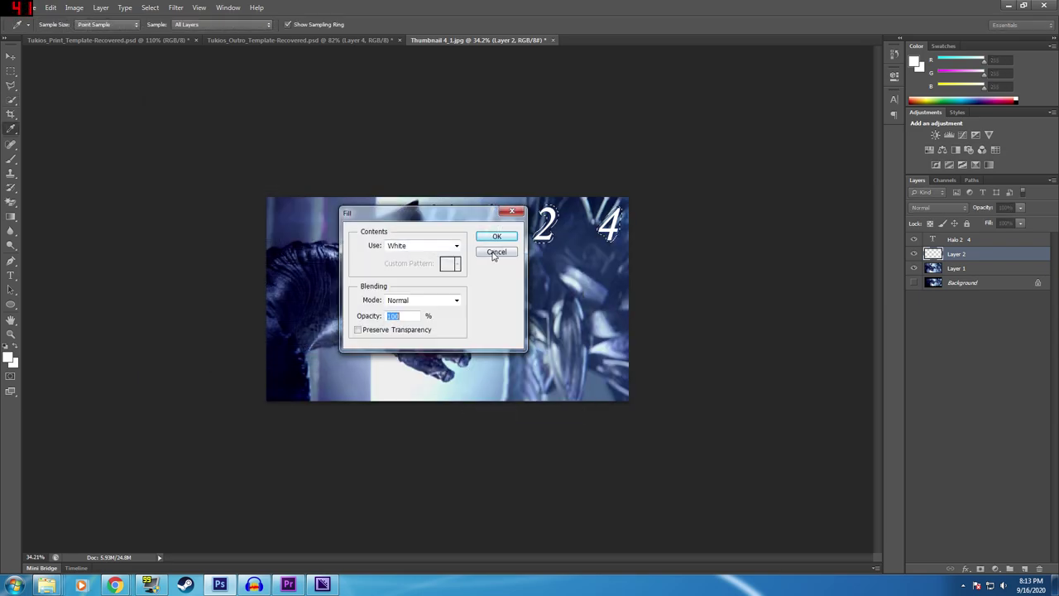
pyautogui.click(421, 246)
pyautogui.click(401, 276)
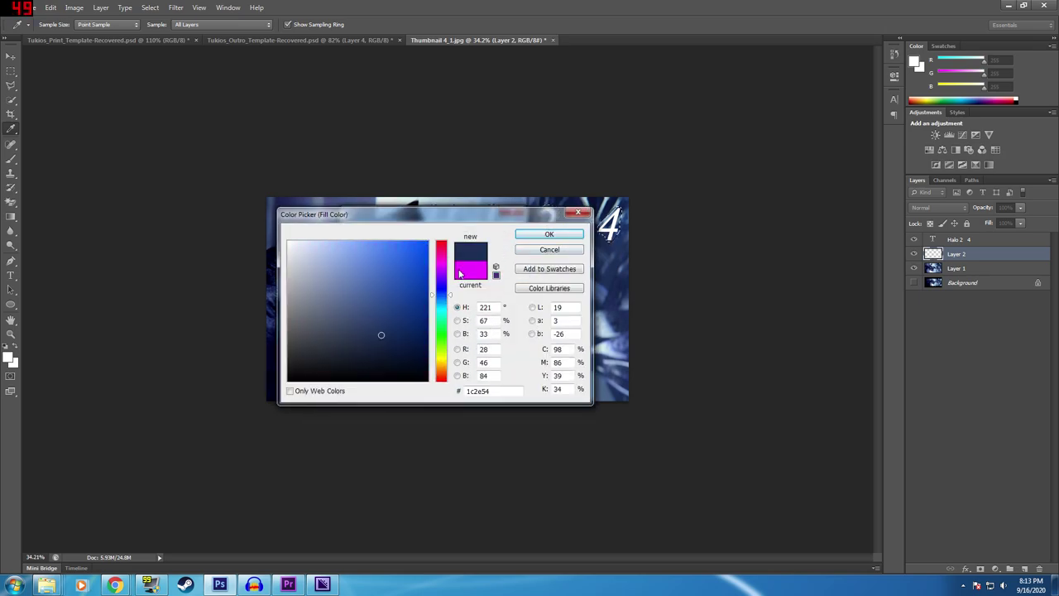
pyautogui.click(549, 234)
pyautogui.click(494, 237)
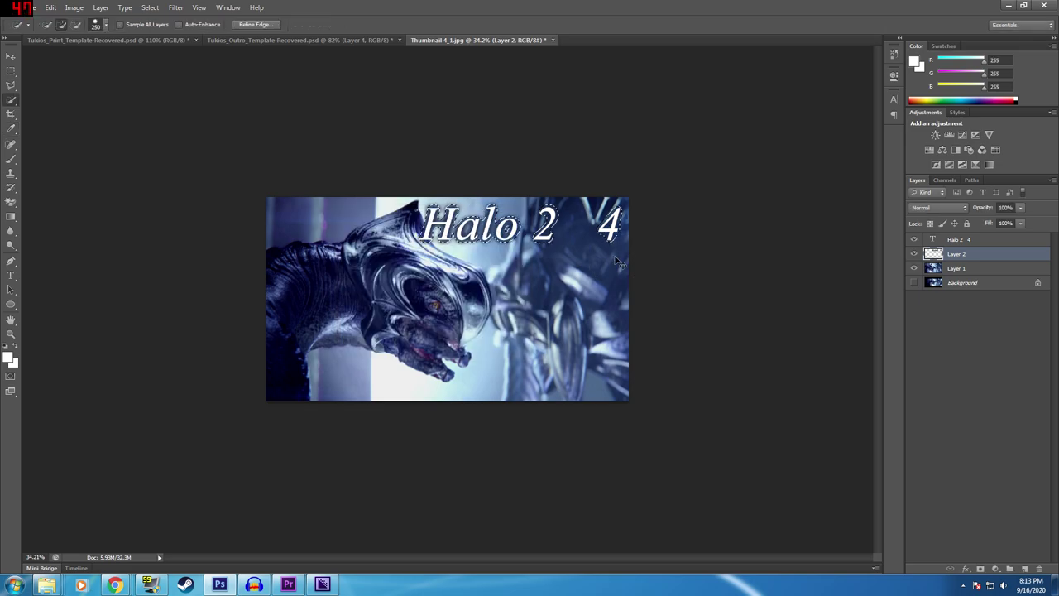
pyautogui.hotkey('ctrl', 'd')
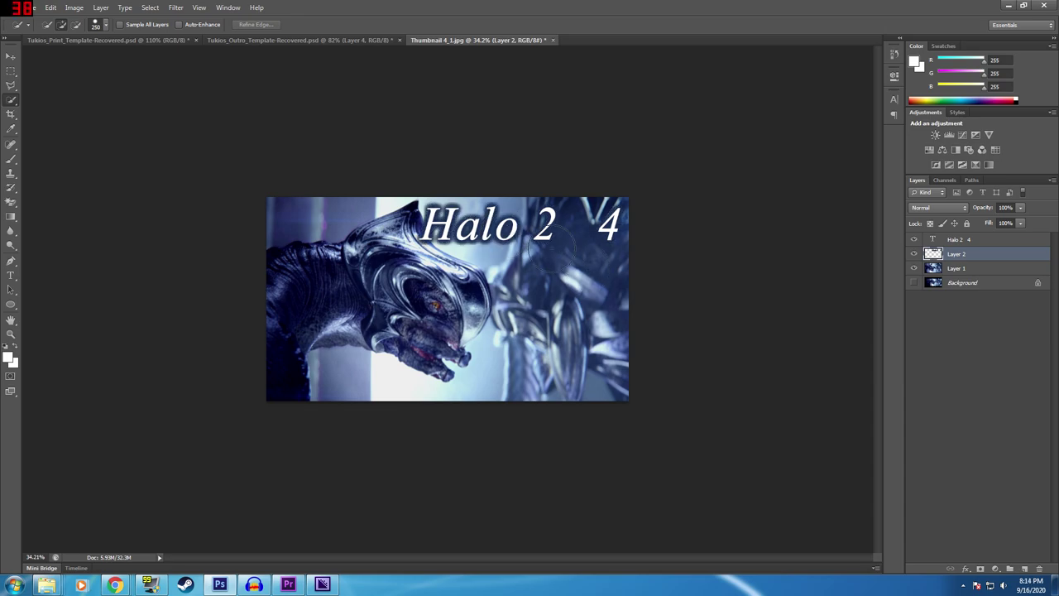
# - Outline the title's letter shapes on Layer 2 with a 5 px black outside stroke at 100% opacity
pyautogui.click(959, 242)
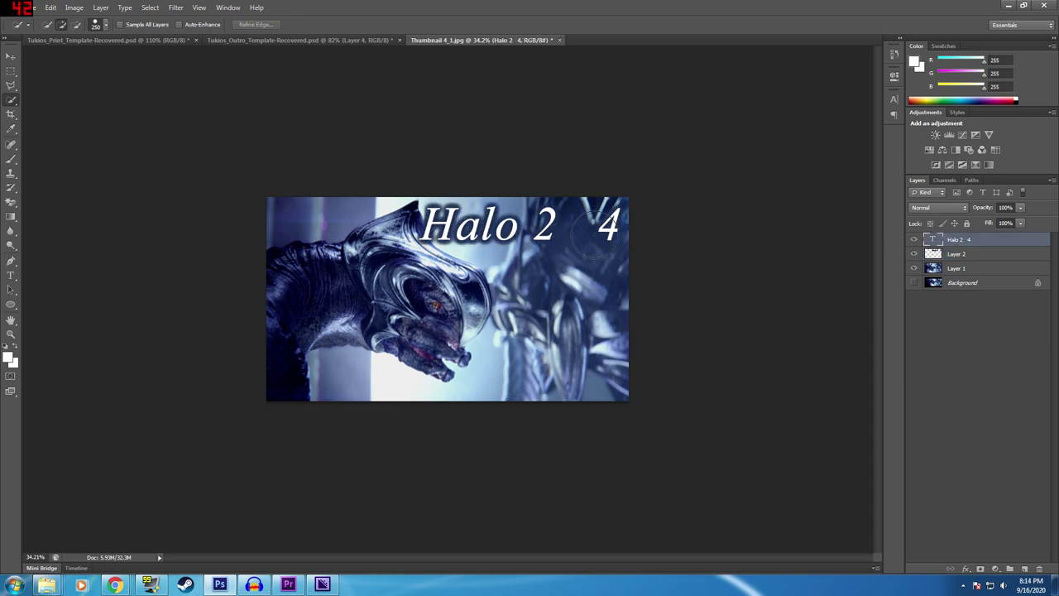
pyautogui.click(952, 256)
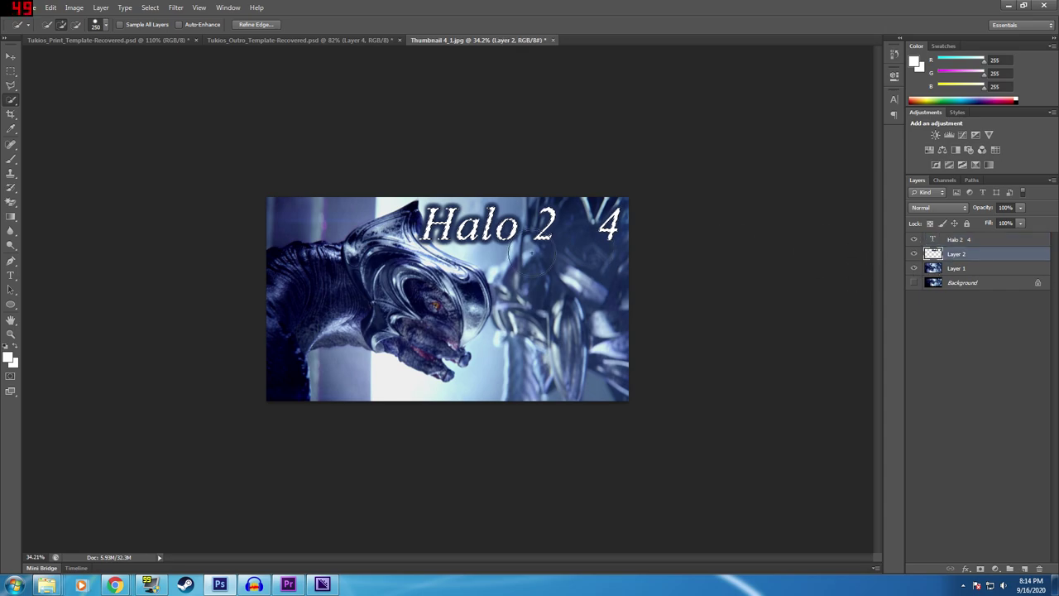
pyautogui.rightClick(448, 236)
pyautogui.click(479, 405)
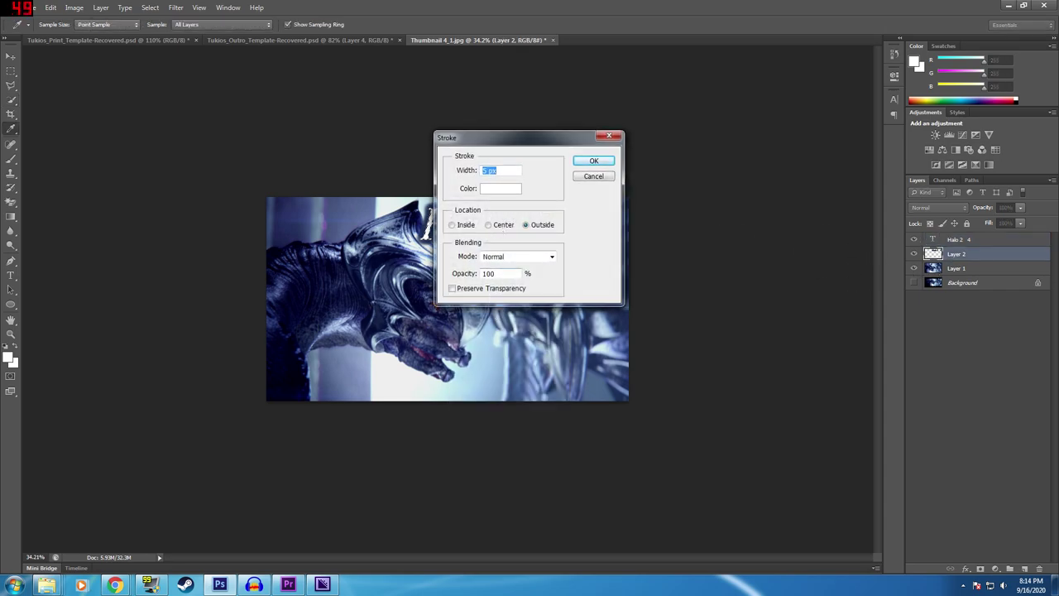
pyautogui.moveTo(536, 145); pyautogui.dragTo(667, 166)
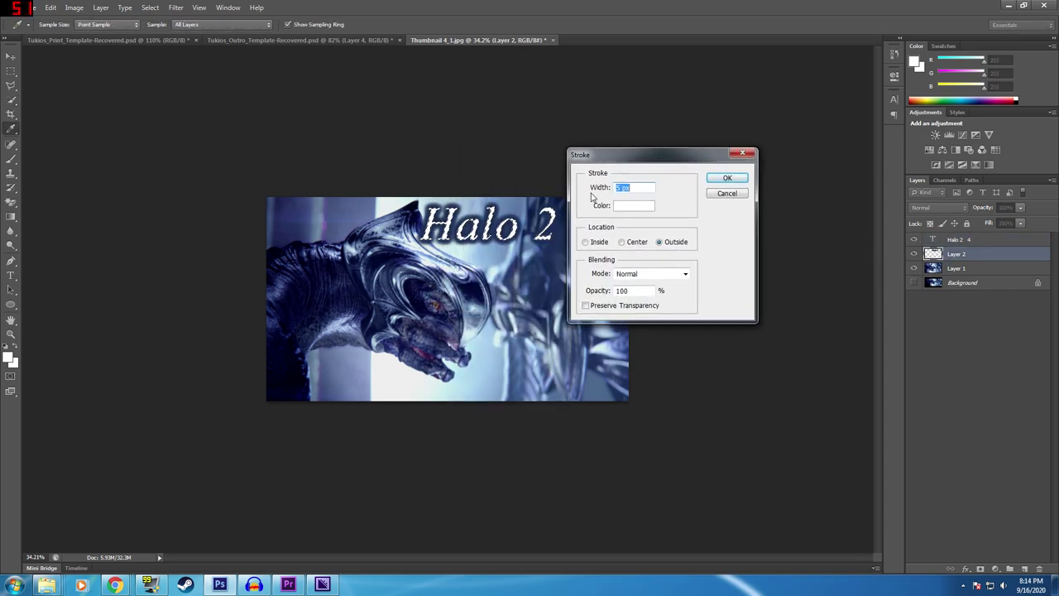
pyautogui.click(633, 207)
pyautogui.click(293, 378)
pyautogui.click(545, 236)
pyautogui.click(728, 178)
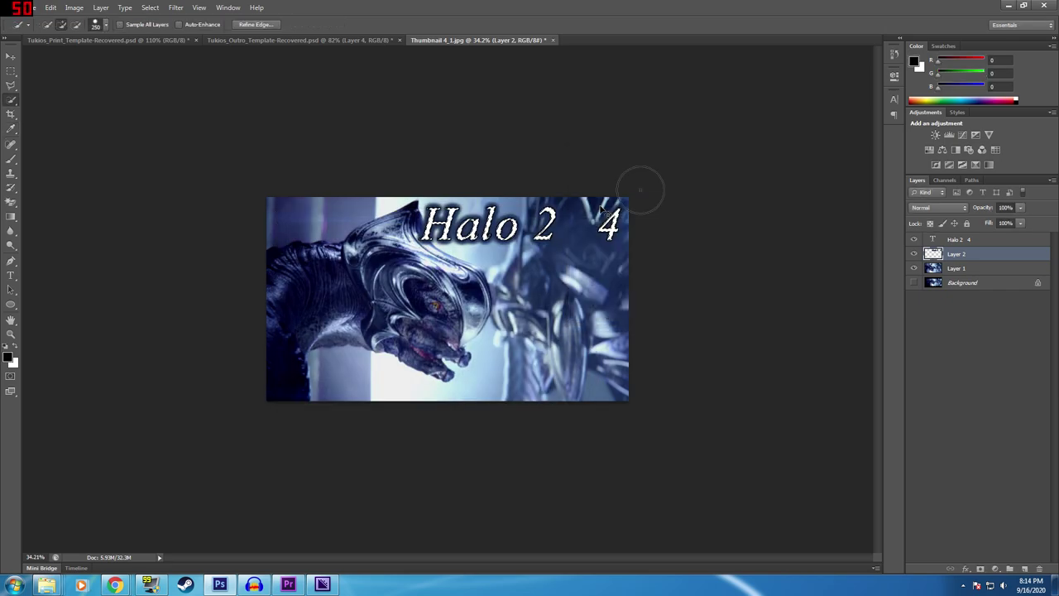
# - Clear the selection and examine the thumbnail at small and larger zoom levels to judge the title's readability
pyautogui.scroll(-4, 477, 308)
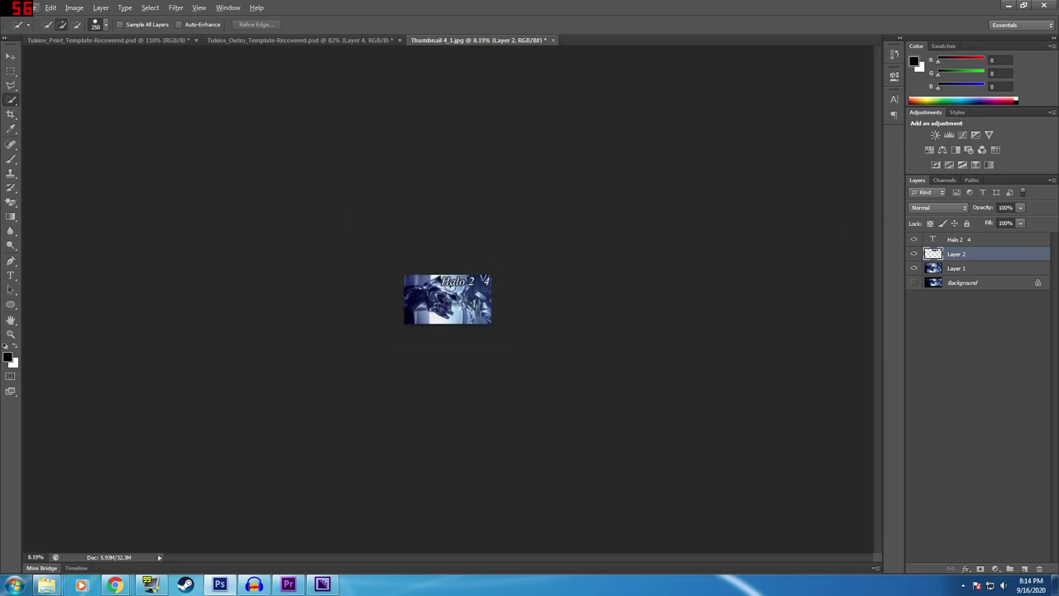
pyautogui.scroll(3, 423, 312)
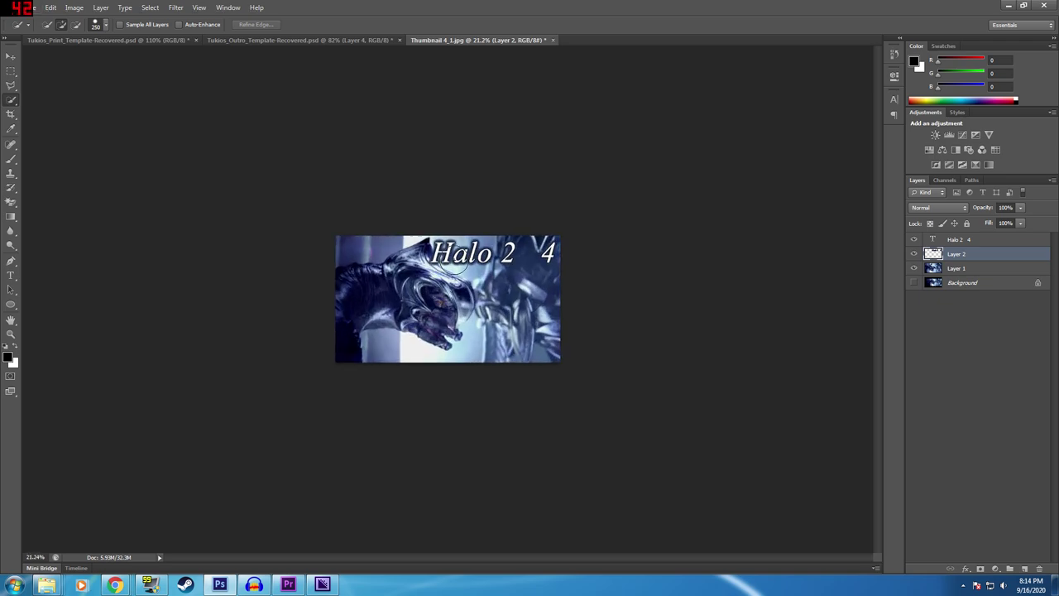
pyautogui.scroll(1, 409, 302)
pyautogui.scroll(-1, 411, 304)
pyautogui.scroll(1, 412, 305)
pyautogui.press('v')
pyautogui.click(435, 302)
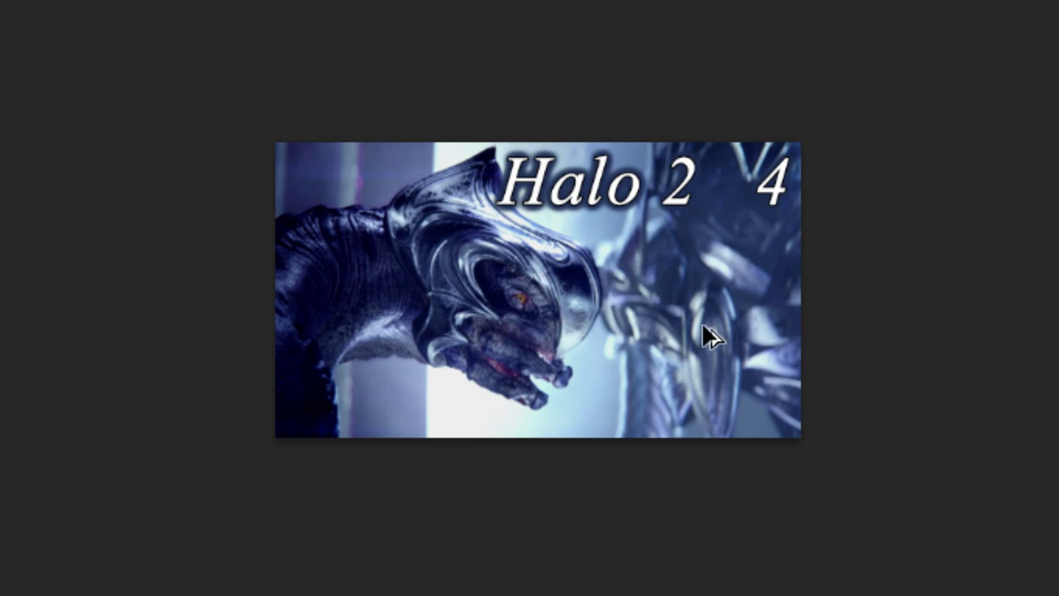
pyautogui.scroll(3, 703, 324)
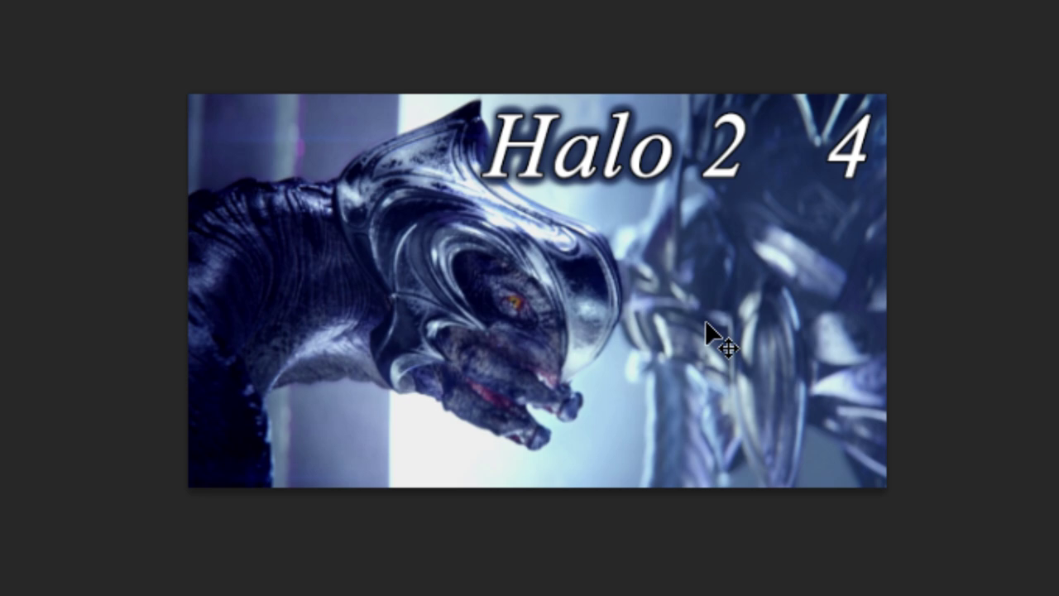
# - Save a JPEG copy of the thumbnail as Thumbnail 4 in the Halo 2 unmodded folder
pyautogui.hotkey('ctrl', 'shift', 's')
pyautogui.click(367, 331)
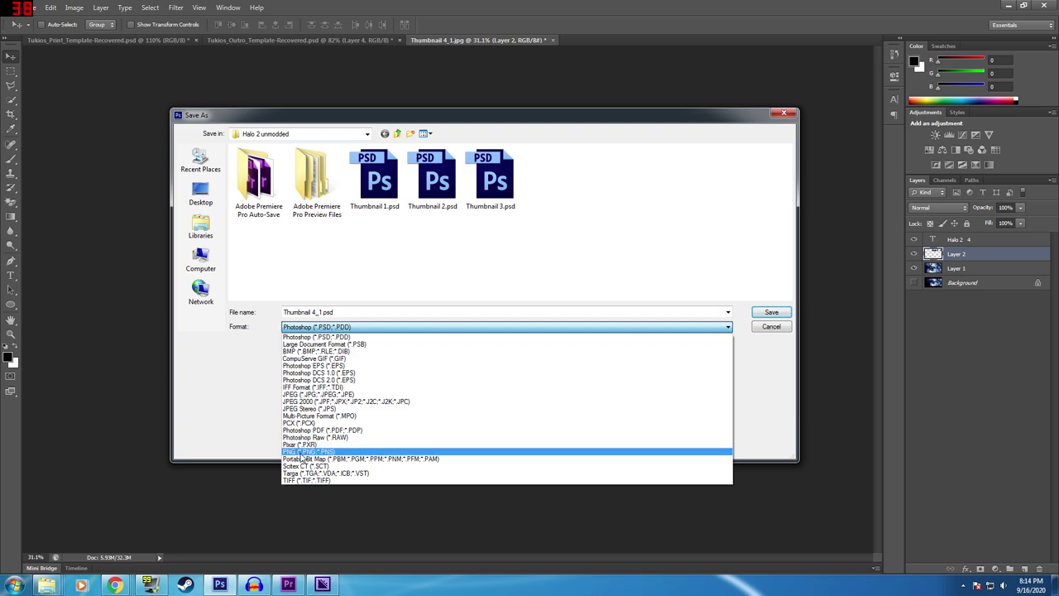
pyautogui.click(302, 396)
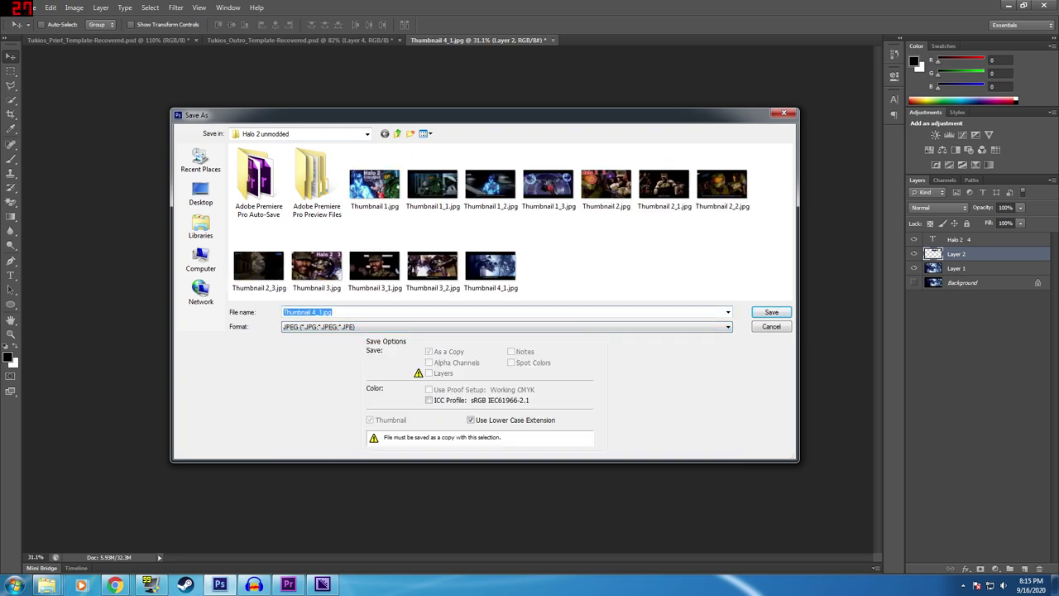
pyautogui.click(332, 312)
pyautogui.press('BackSpace')
pyautogui.press('BackSpace')
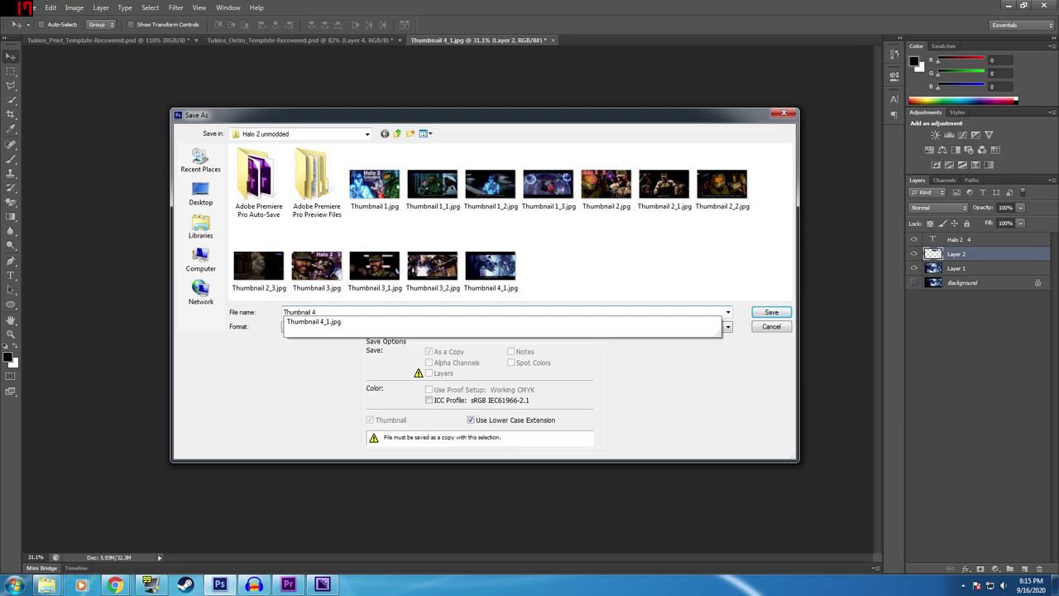
pyautogui.press('Return')
pyautogui.press('Return')
pyautogui.press('v')
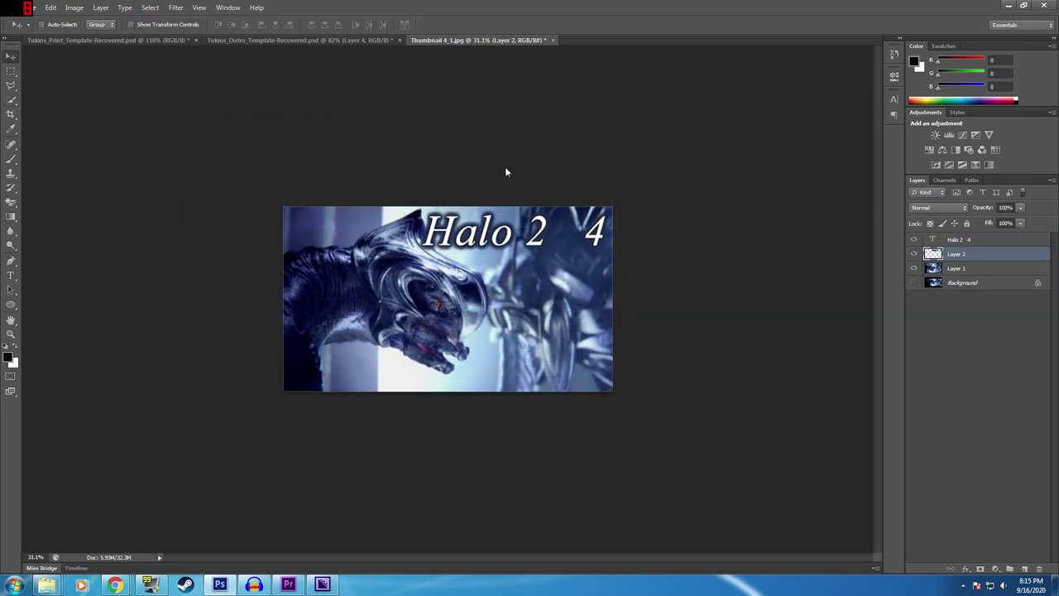
# - Save the layered document in Photoshop format as Thumbnail 4.psd
pyautogui.hotkey('ctrl', 'shift', 's')
pyautogui.press('BackSpace')
pyautogui.press('BackSpace')
pyautogui.press('BackSpace')
pyautogui.press('BackSpace')
pyautogui.press('BackSpace')
pyautogui.press('Return')
pyautogui.press('Return')
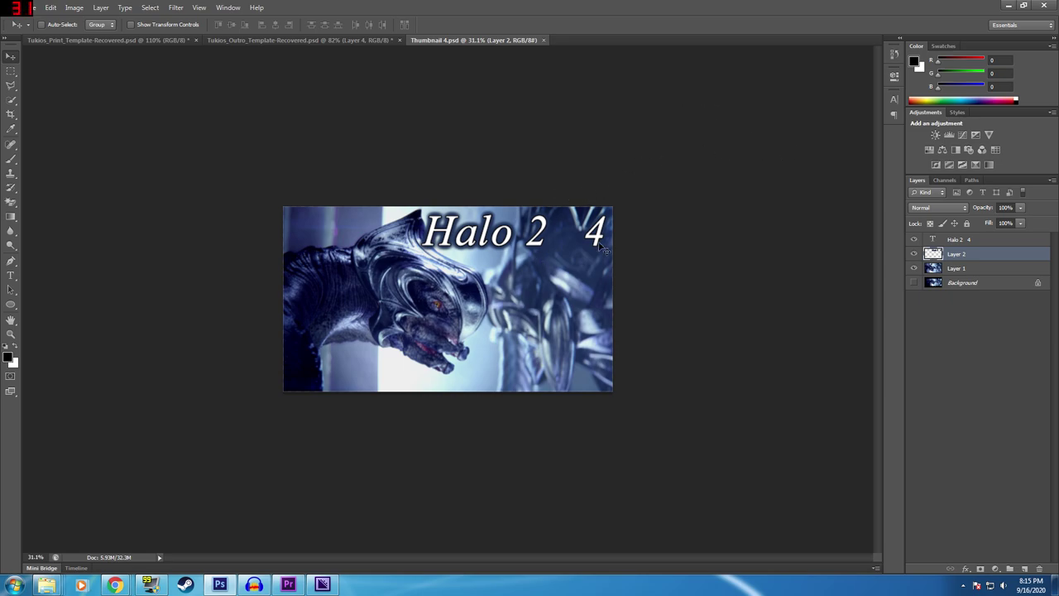
# - Switch to YouTube Studio and upload "Halo 2 unmodded 4, Unsure about being Arbiter.mp4" from the Halo 2 unmodded folder
pyautogui.click(1006, 4)
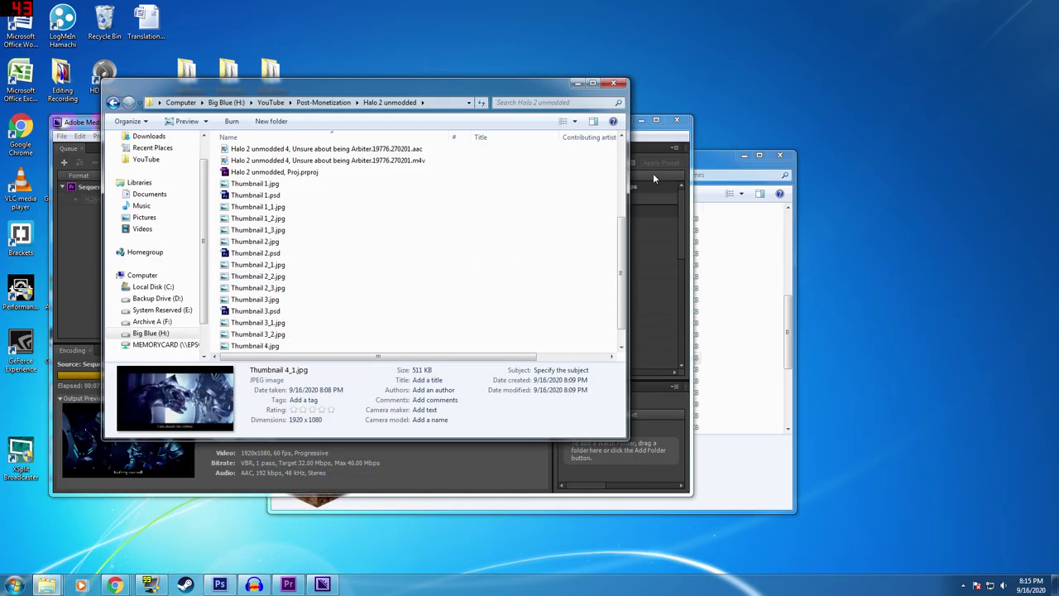
pyautogui.click(646, 139)
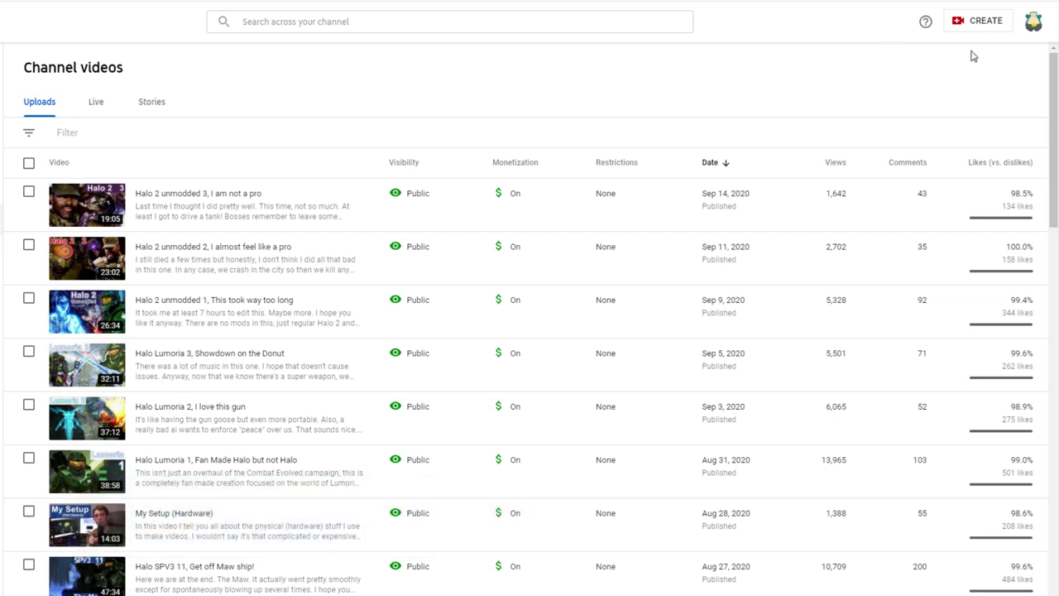
pyautogui.click(980, 21)
pyautogui.click(950, 47)
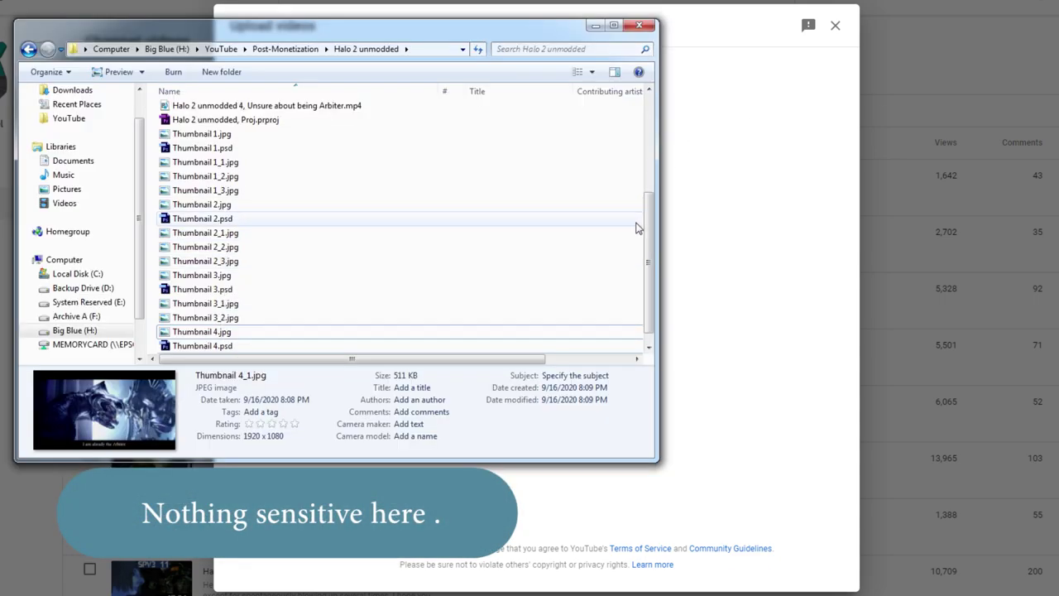
pyautogui.scroll(3, 637, 227)
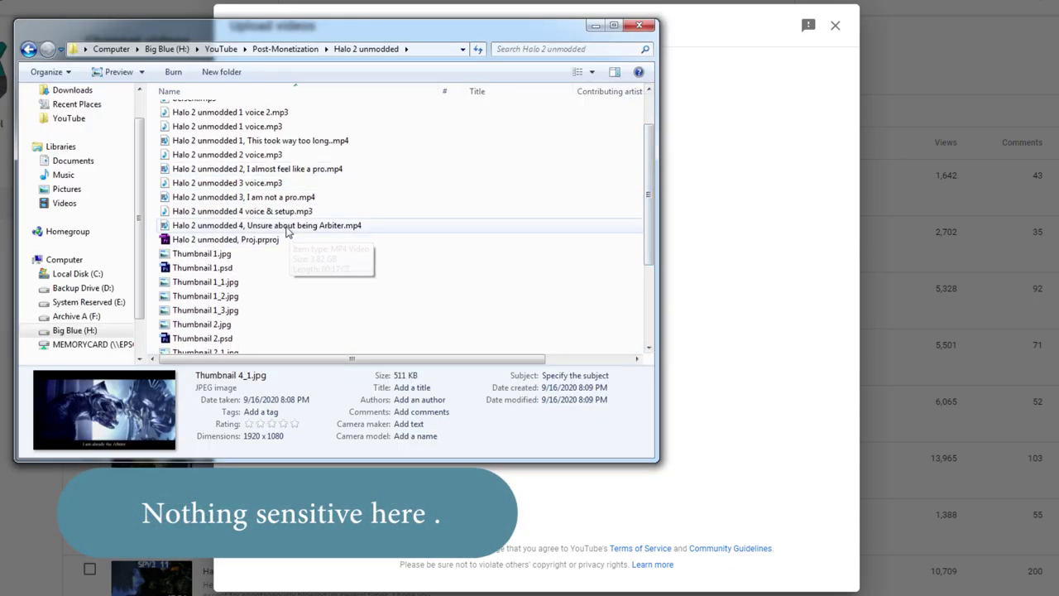
pyautogui.moveTo(286, 230); pyautogui.dragTo(692, 271)
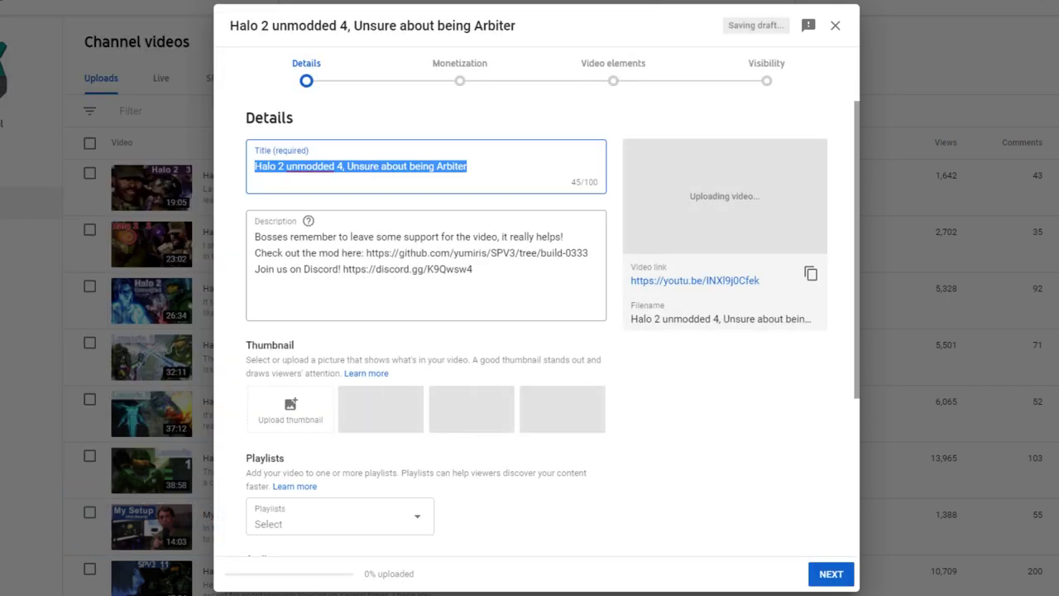
# - Remove the SPV3 mod link line from the video description and insert two blank lines above the remaining text
pyautogui.moveTo(254, 252); pyautogui.dragTo(588, 252)
pyautogui.press('BackSpace')
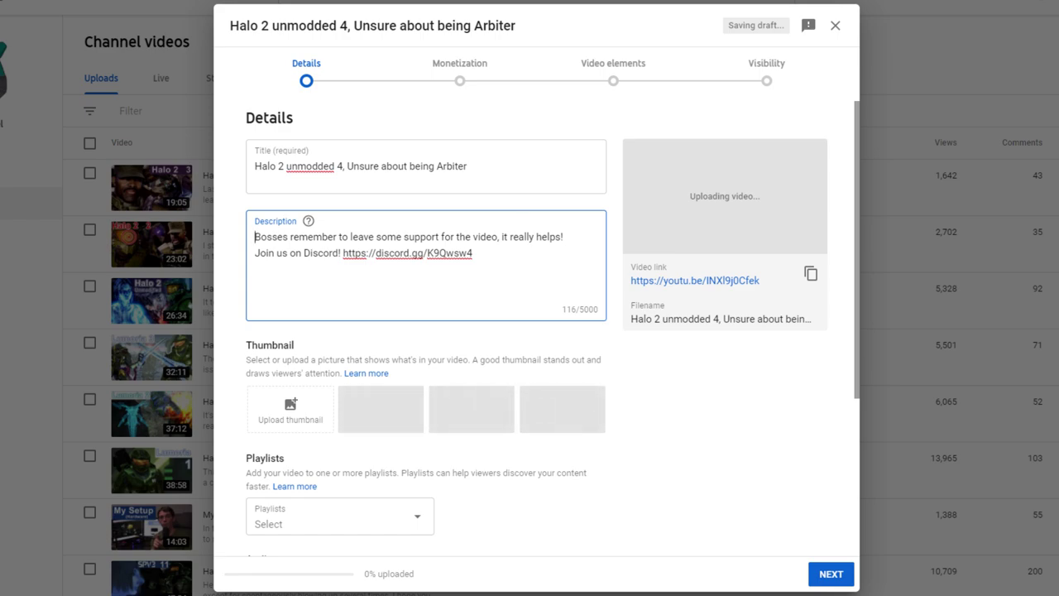
pyautogui.press('Return')
pyautogui.press('Return')
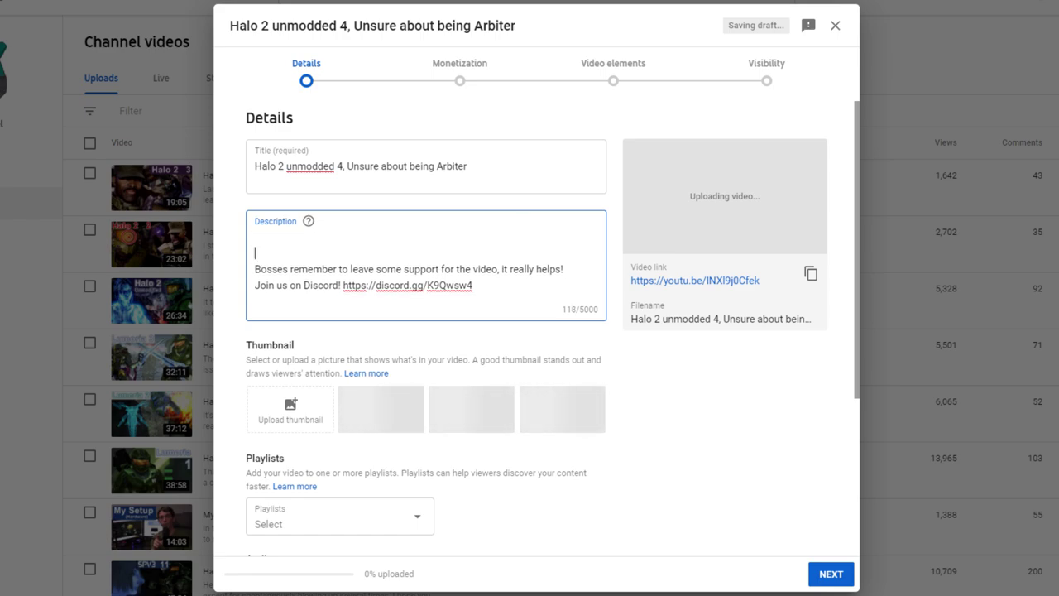
pyautogui.press('Up')
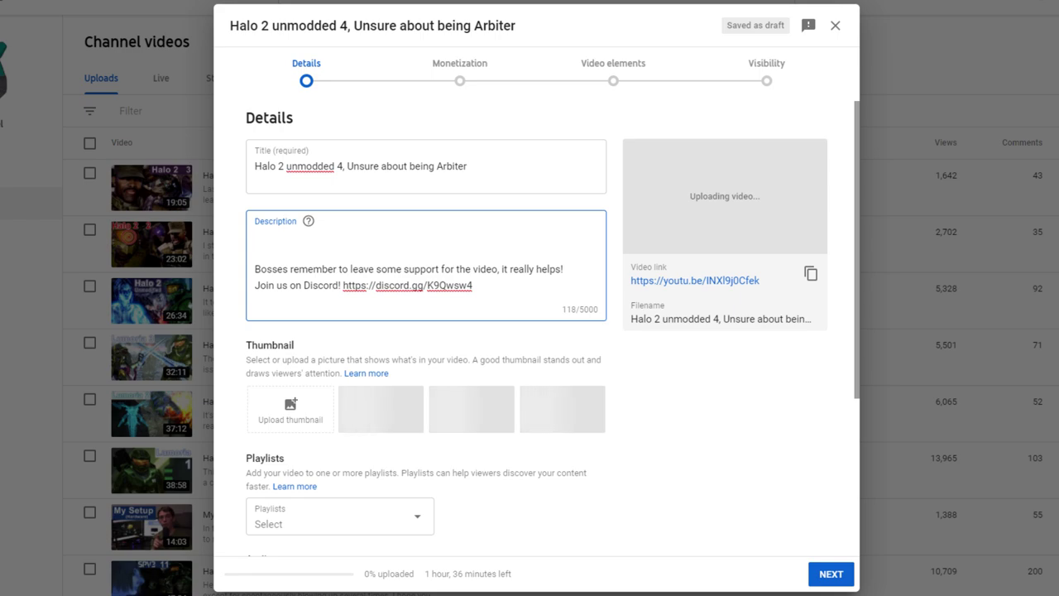
# - Describe in the video description how the zealous Arbiter-to-be learns what it entails, accepts, and dies several times fighting rebels, ending with "Oh well."
pyautogui.write('The Arbiter-to-be was very zealous to be Arbiter, until he finds out what it entails. Ultimately he accepts though and goes on to die several times fighting rebels. Oh well.')
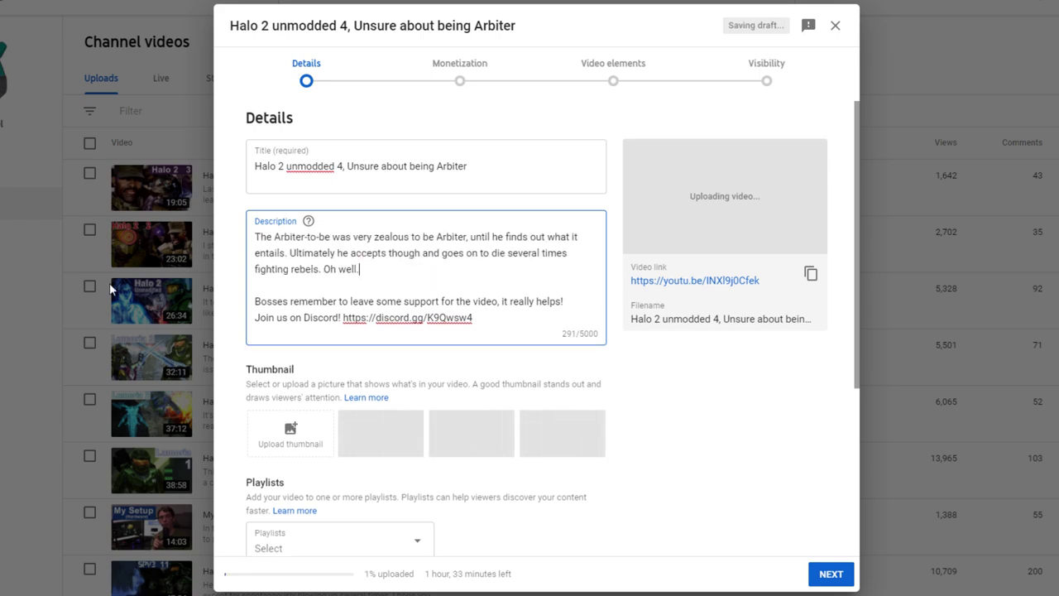
# - Upload Thumbnail 4.jpg from the Halo 2 unmodded folder as the video's custom thumbnail
pyautogui.click(125, 595)
pyautogui.click(132, 575)
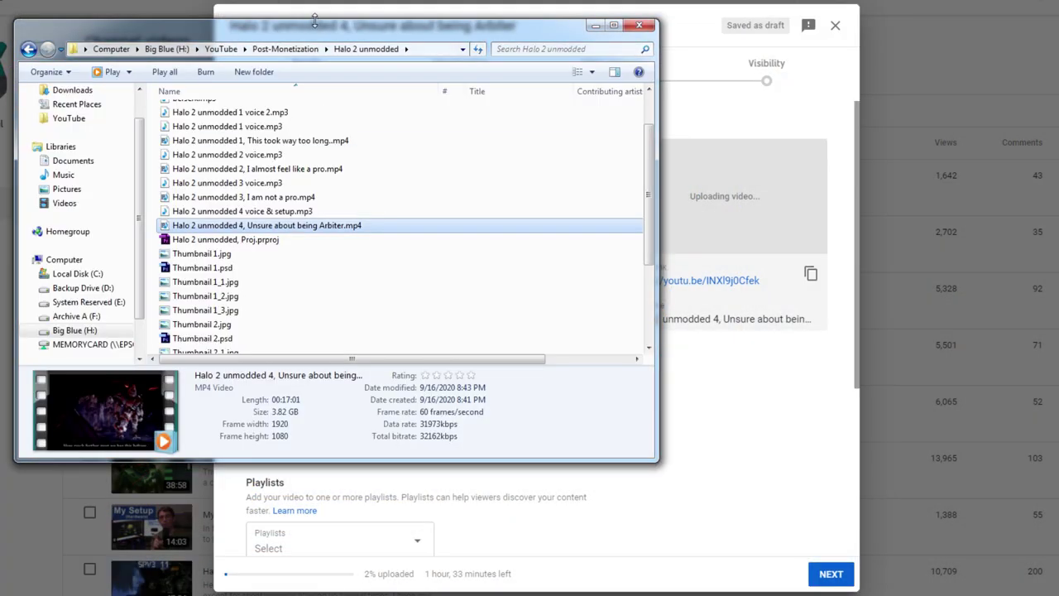
pyautogui.moveTo(295, 33); pyautogui.dragTo(182, 0)
pyautogui.scroll(-3, 149, 243)
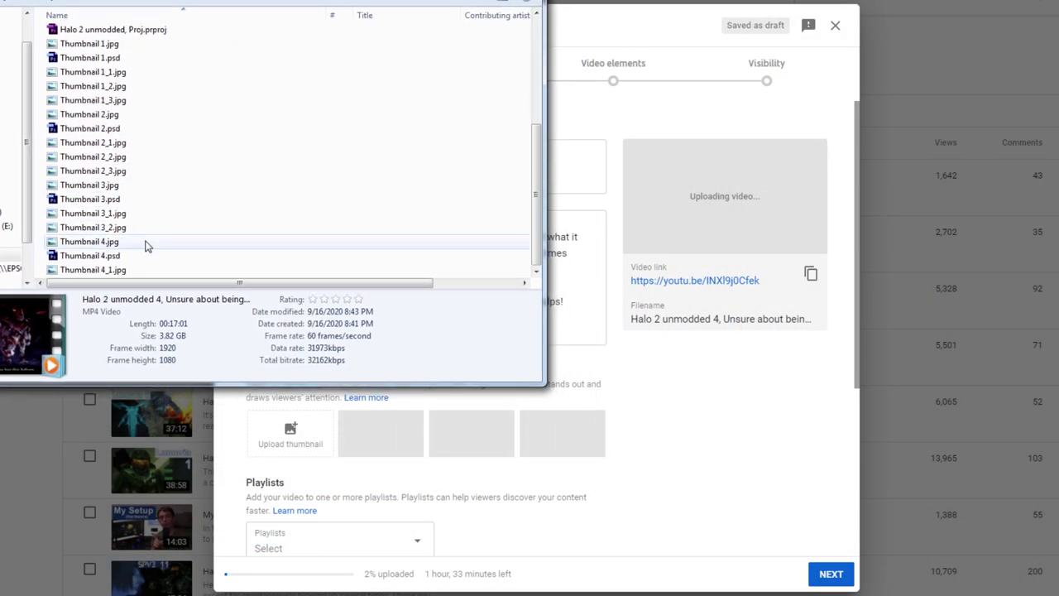
pyautogui.moveTo(146, 241); pyautogui.dragTo(289, 435)
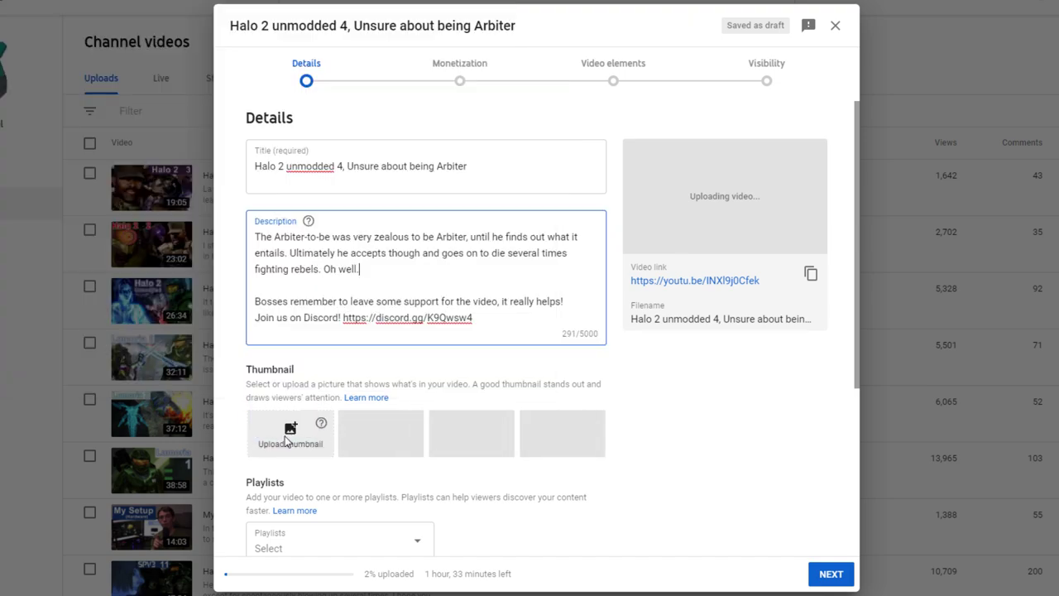
pyautogui.click(616, 351)
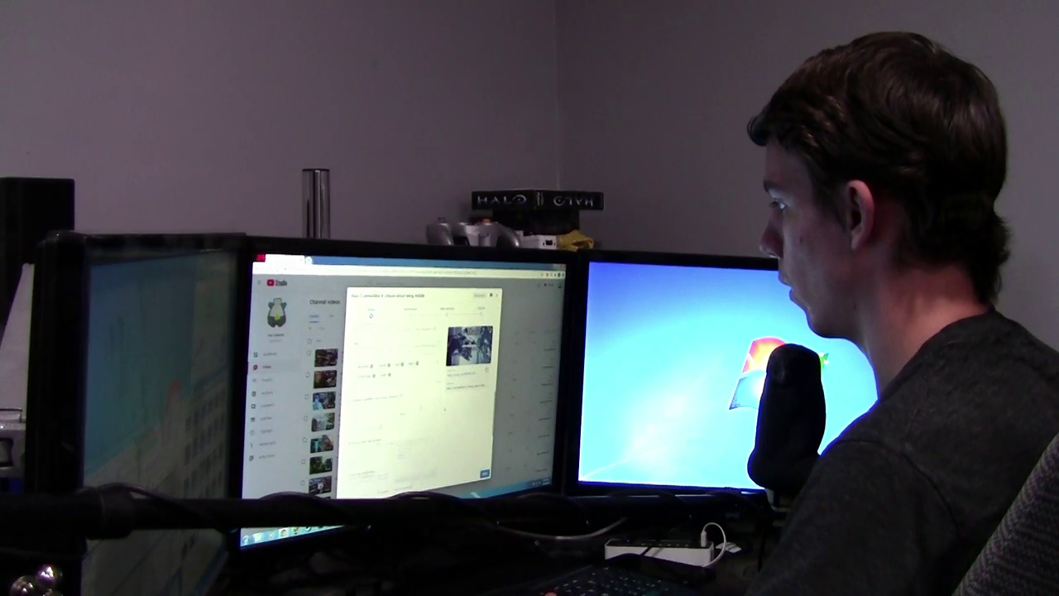
# - Go through the remaining video details and advance past Monetization to the ad suitability section
pyautogui.scroll(-3, 444, 409)
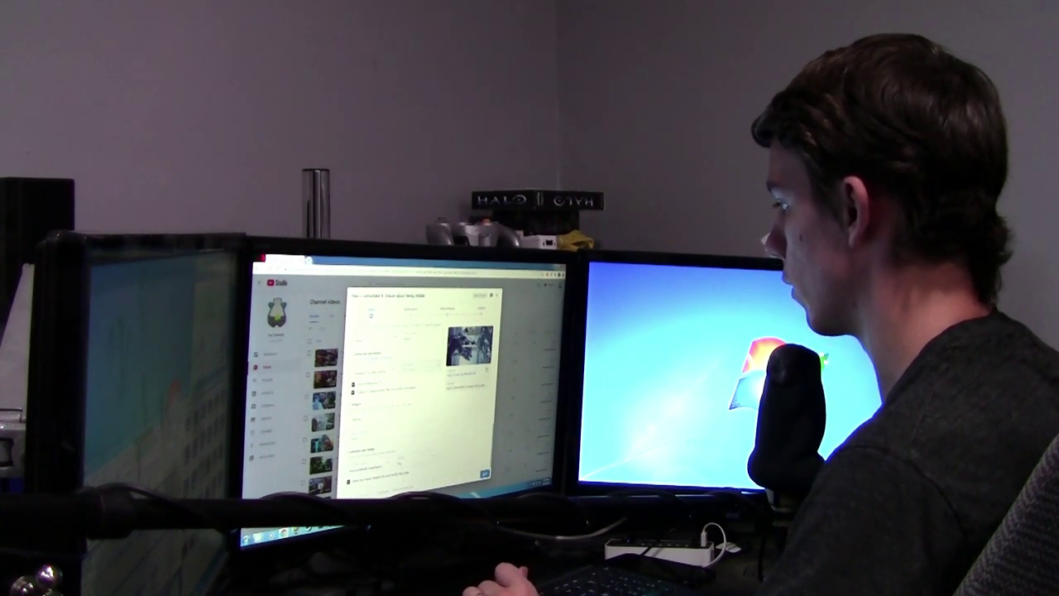
pyautogui.click(485, 474)
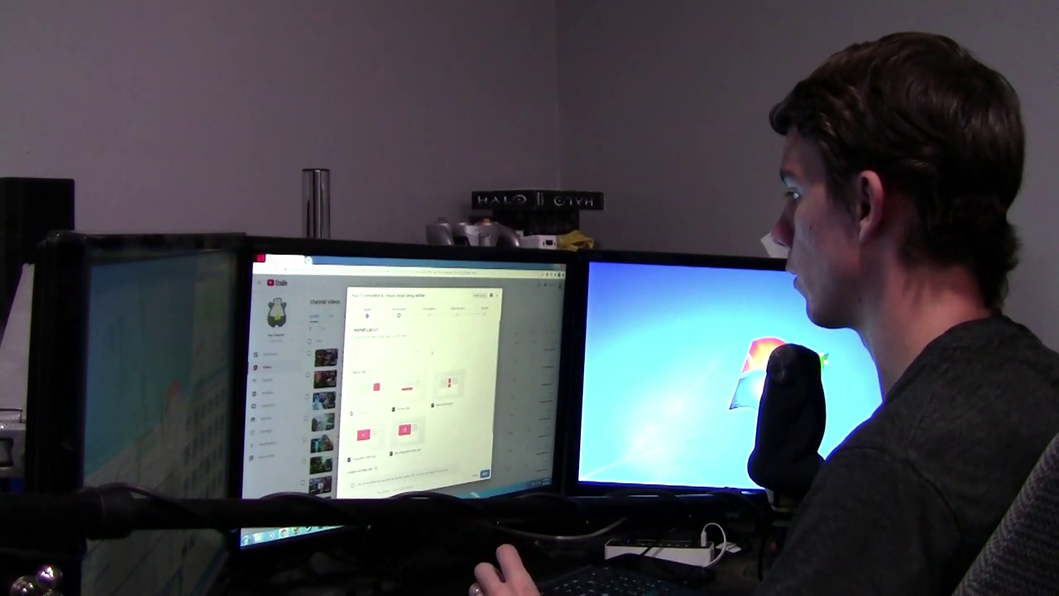
pyautogui.click(484, 474)
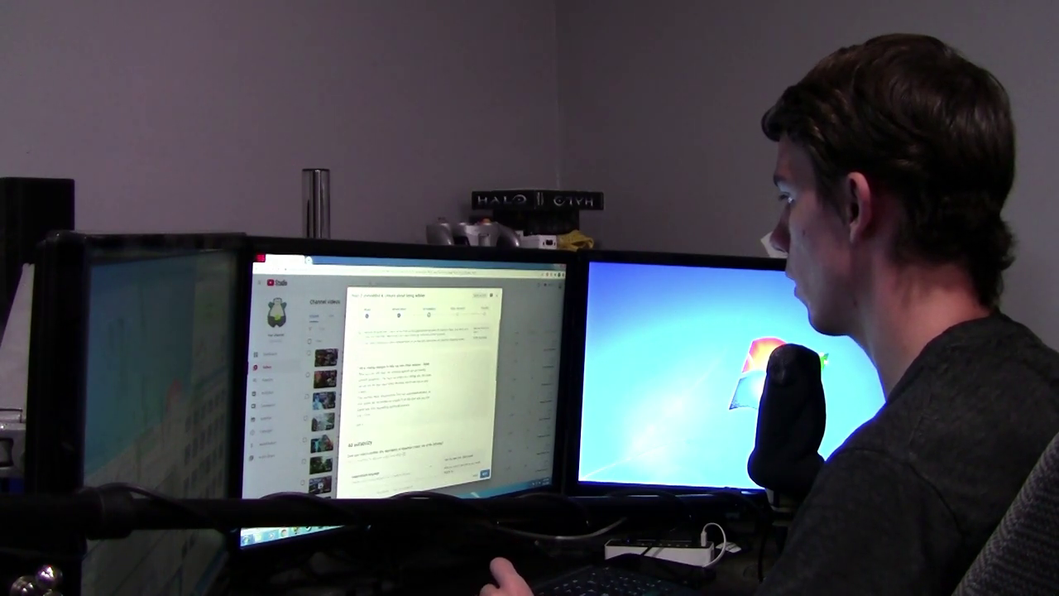
# - Complete the ad suitability questionnaire and advance past Video elements to the Visibility settings
pyautogui.click(411, 378)
pyautogui.click(406, 373)
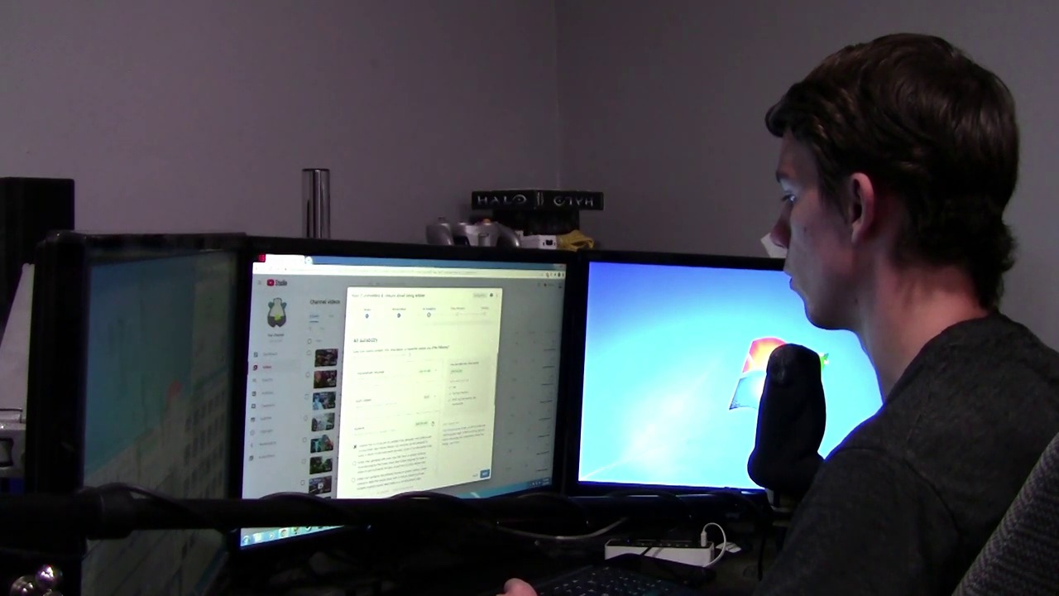
pyautogui.click(432, 424)
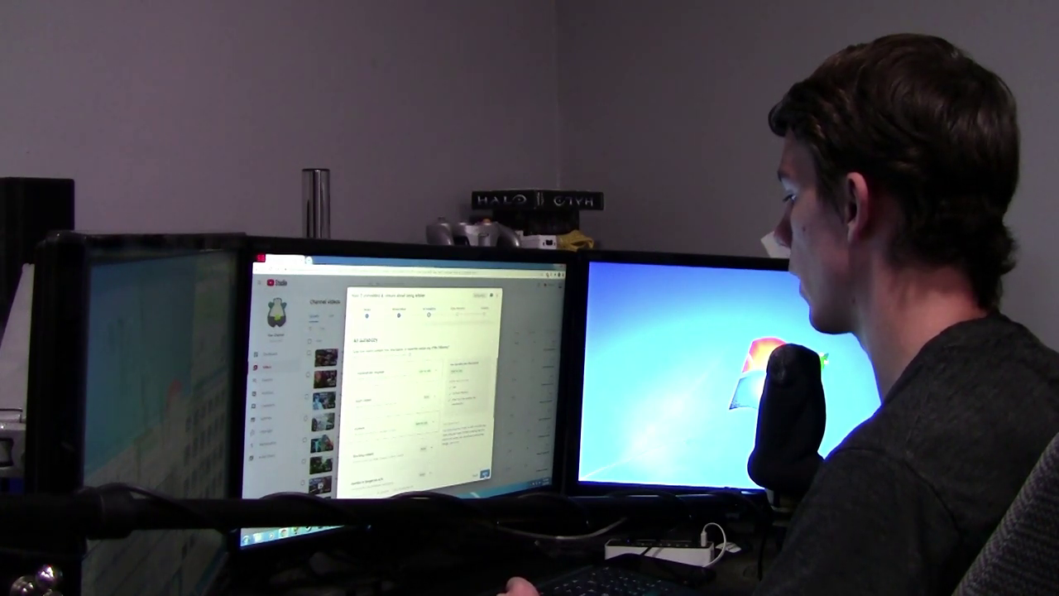
pyautogui.click(485, 474)
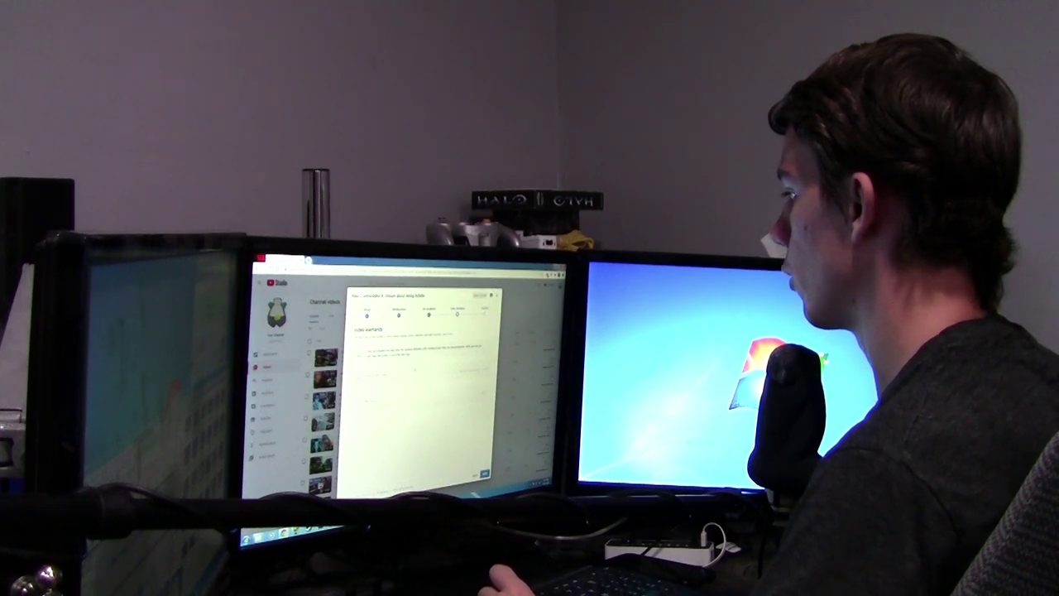
pyautogui.click(485, 473)
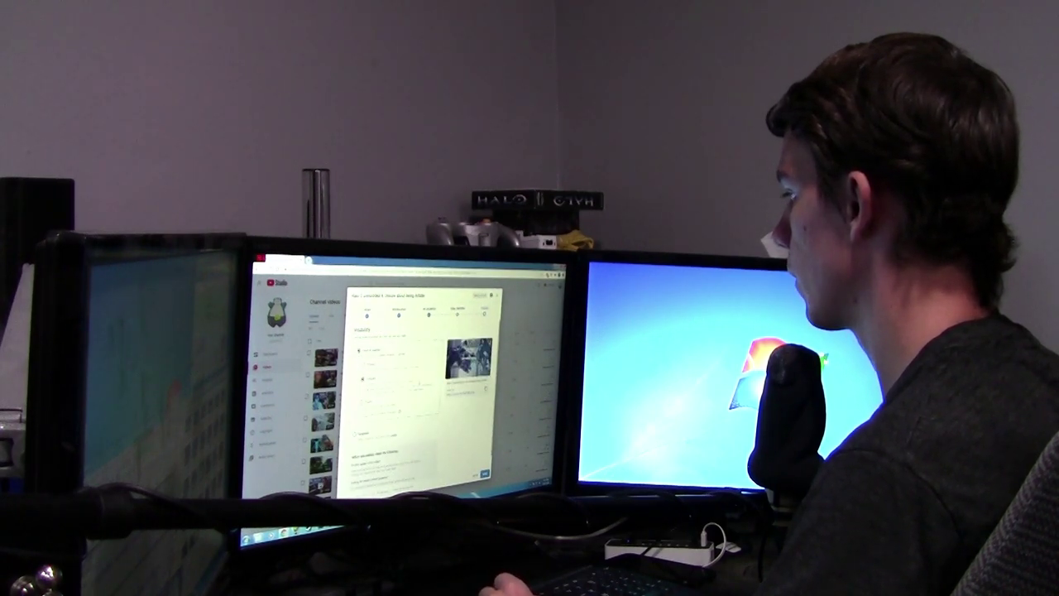
# - Schedule the video to go public on September 17, 2020 at 9:00 AM and dismiss the upload confirmation
pyautogui.click(356, 434)
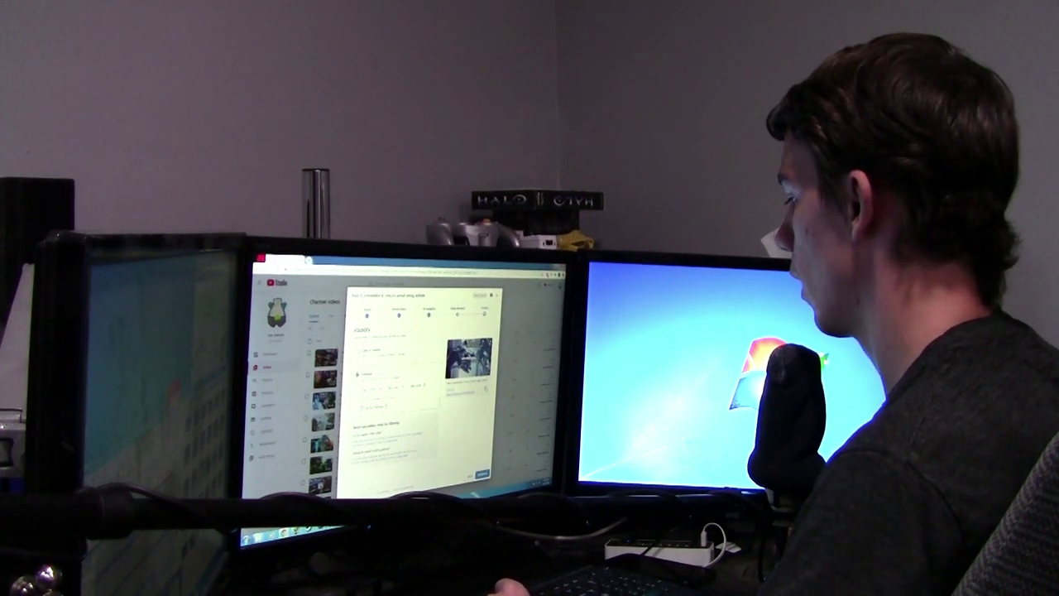
pyautogui.click(399, 388)
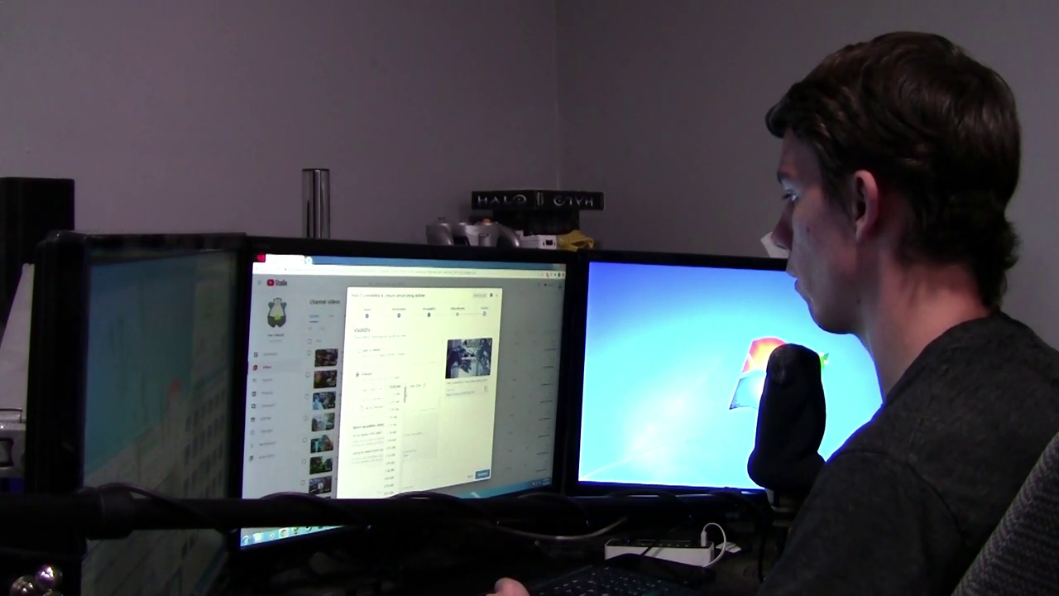
pyautogui.scroll(-2, 393, 434)
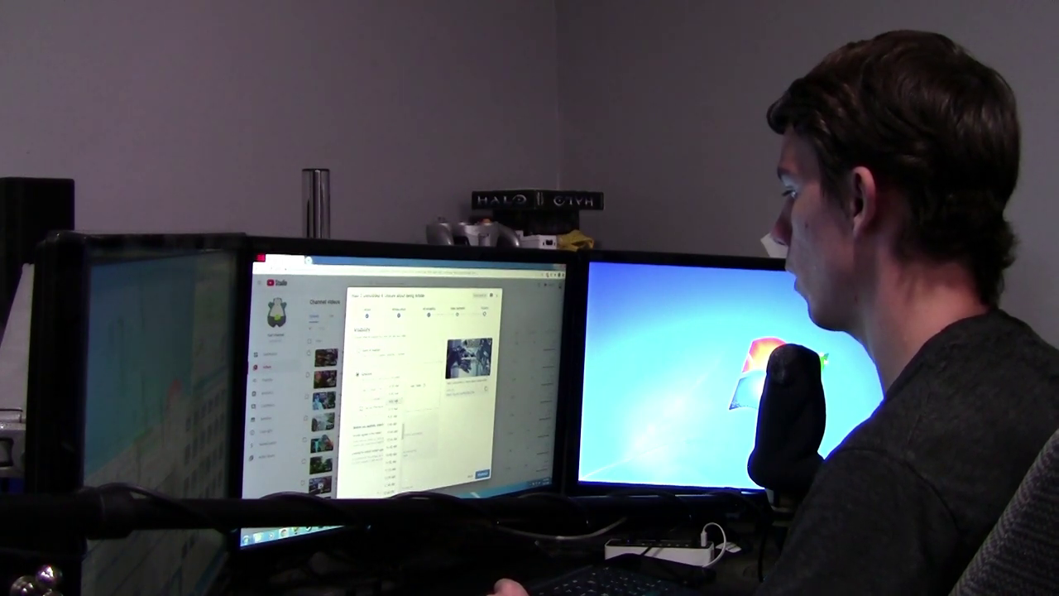
pyautogui.click(393, 414)
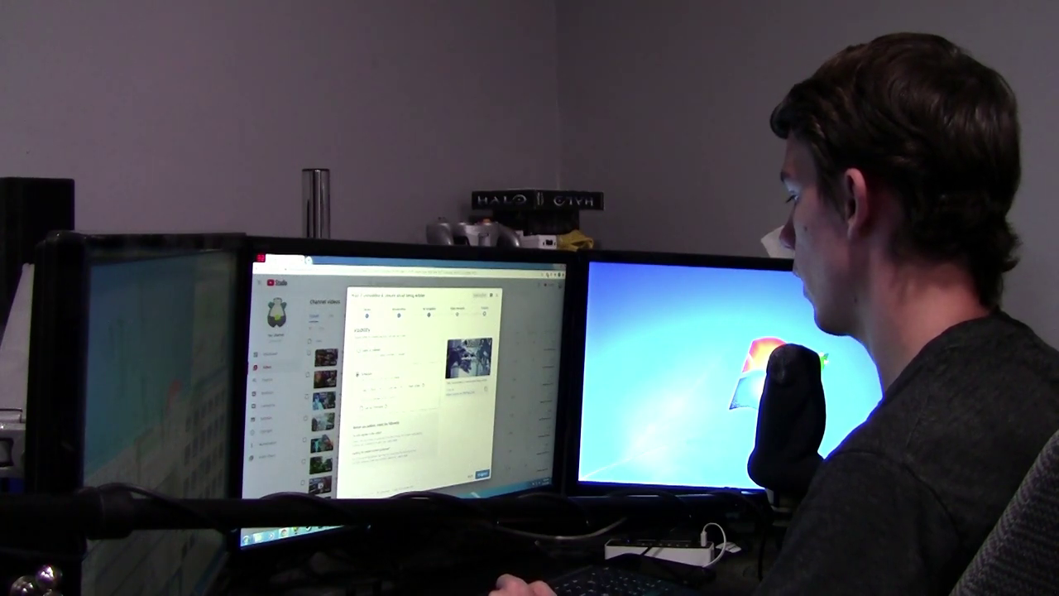
pyautogui.click(482, 475)
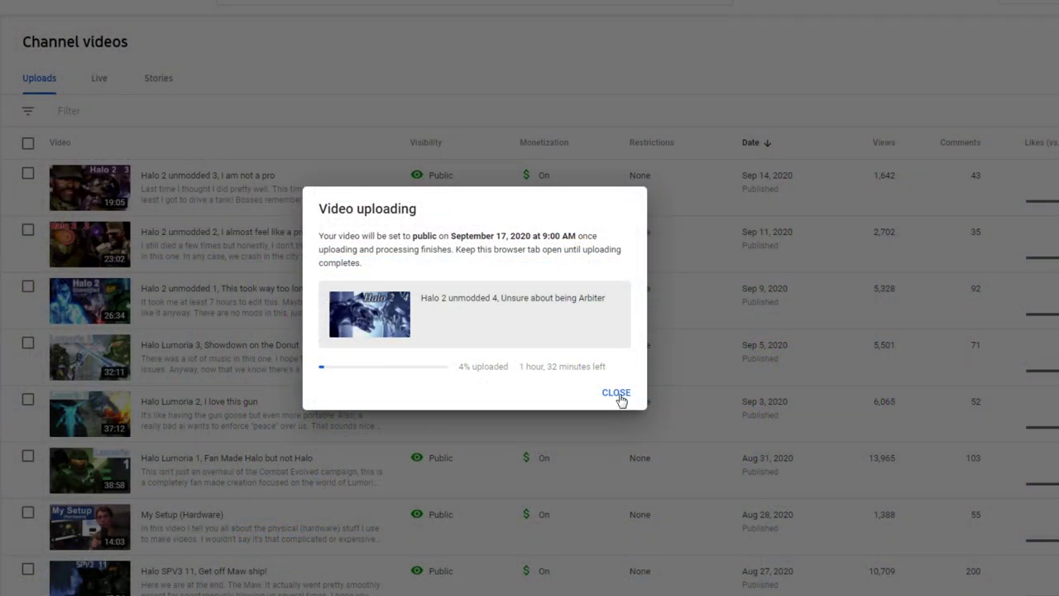
pyautogui.click(621, 399)
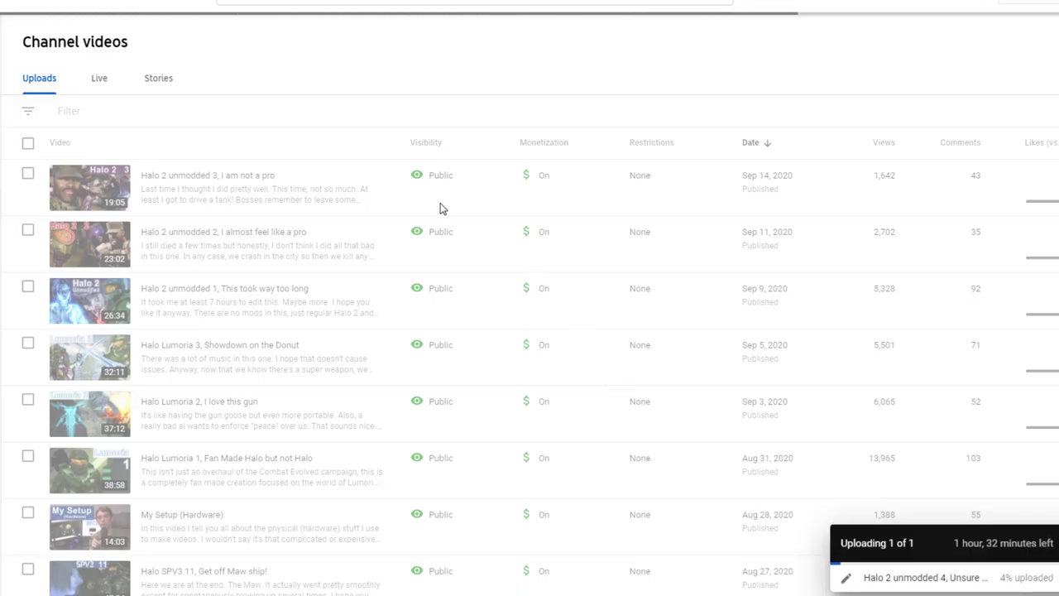